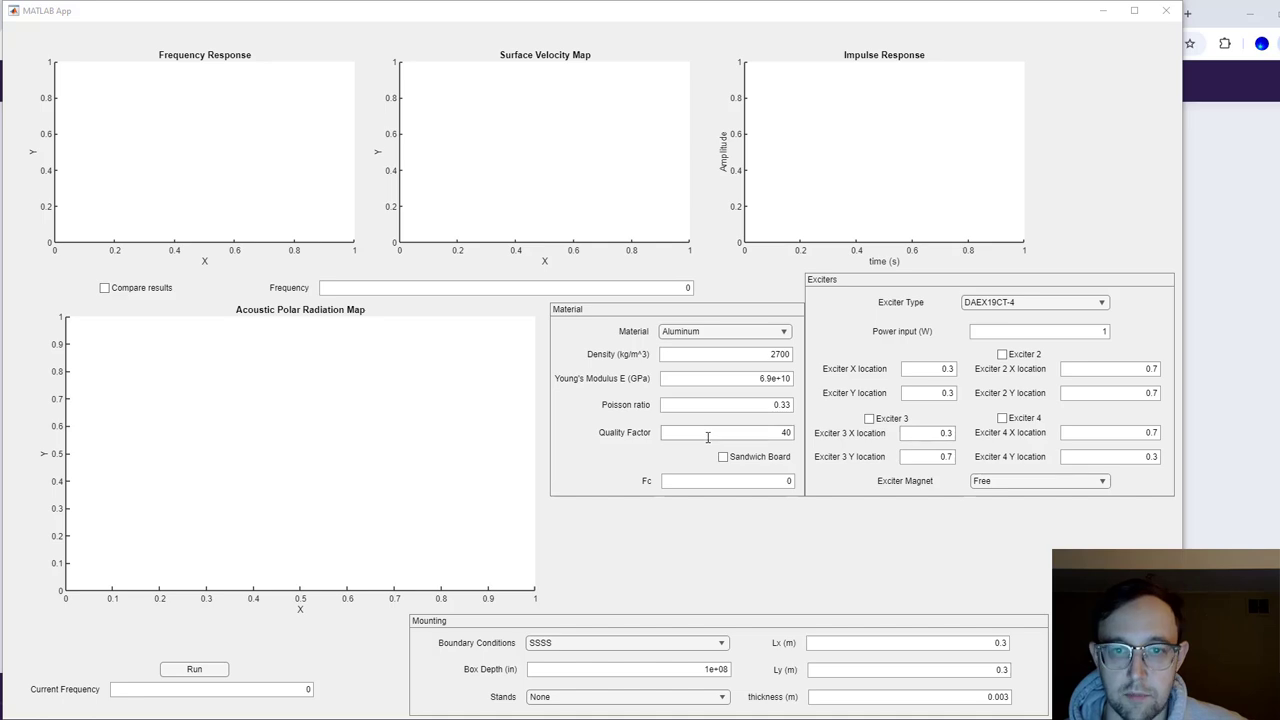
# Choose Aluminum as the panel material and review its Young's modulus, Poisson ratio and quality factor
pyautogui.click(686, 332)
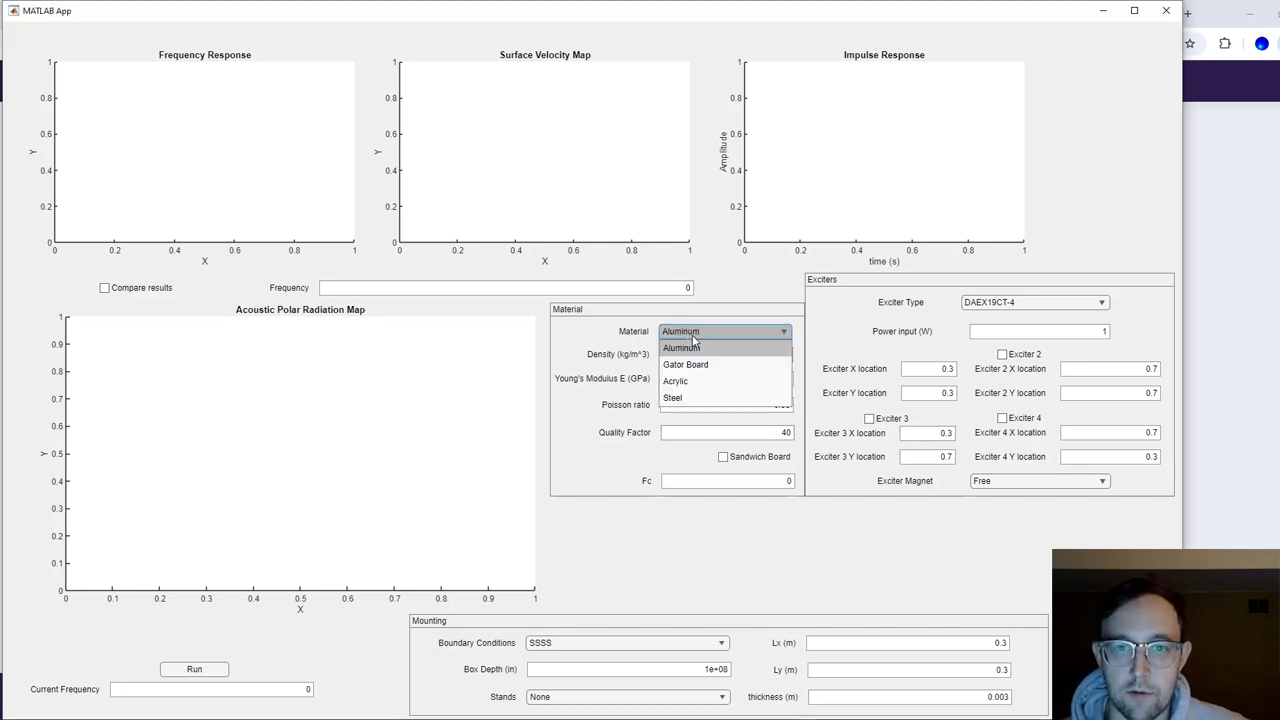
pyautogui.click(704, 346)
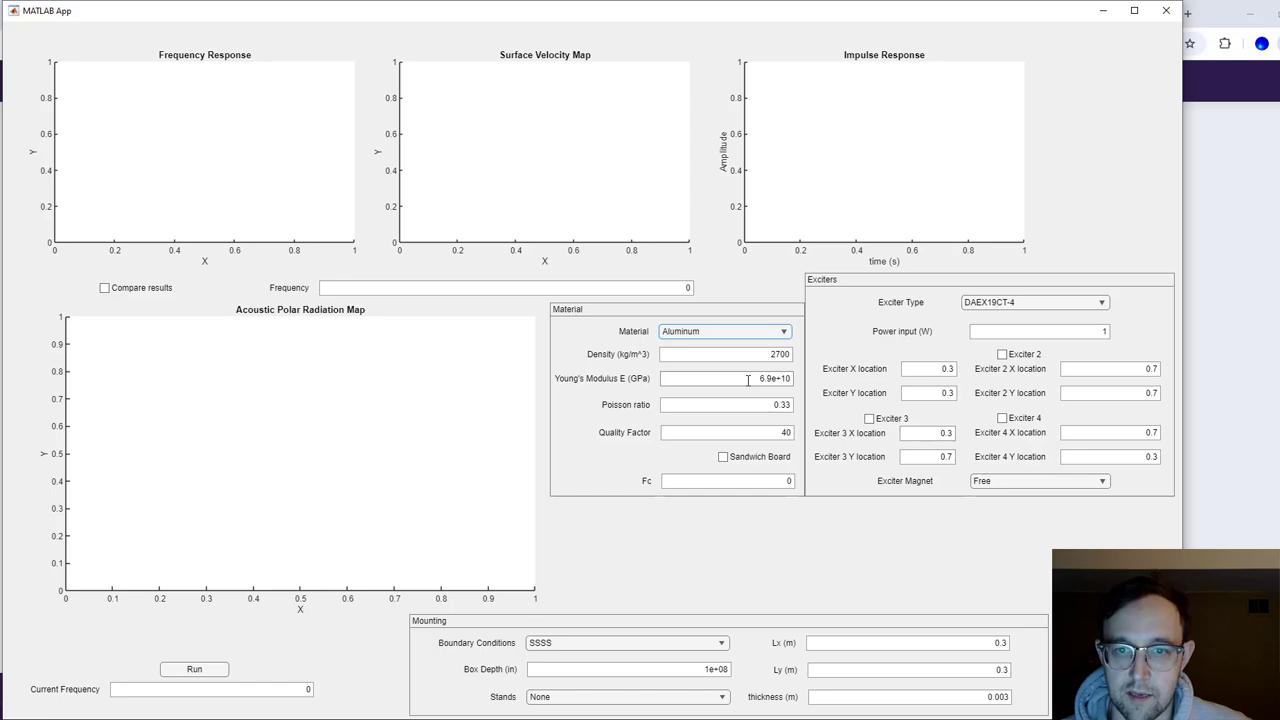
pyautogui.click(762, 378)
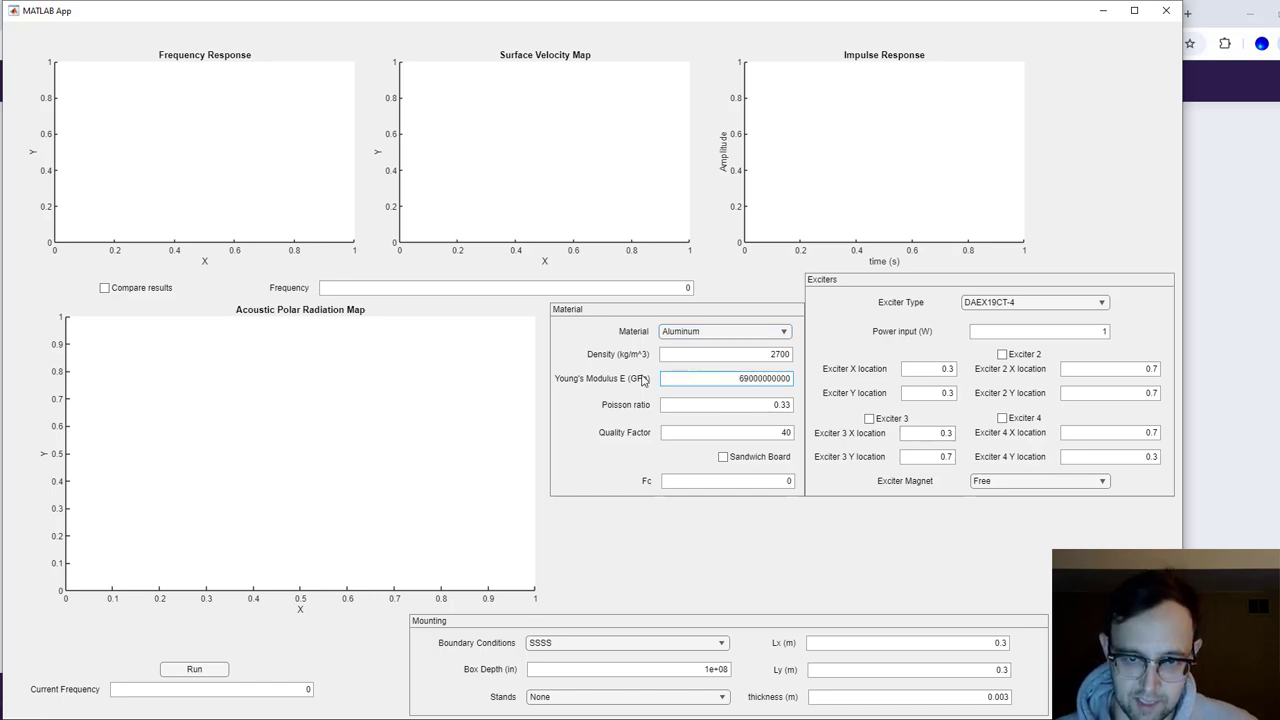
pyautogui.click(689, 405)
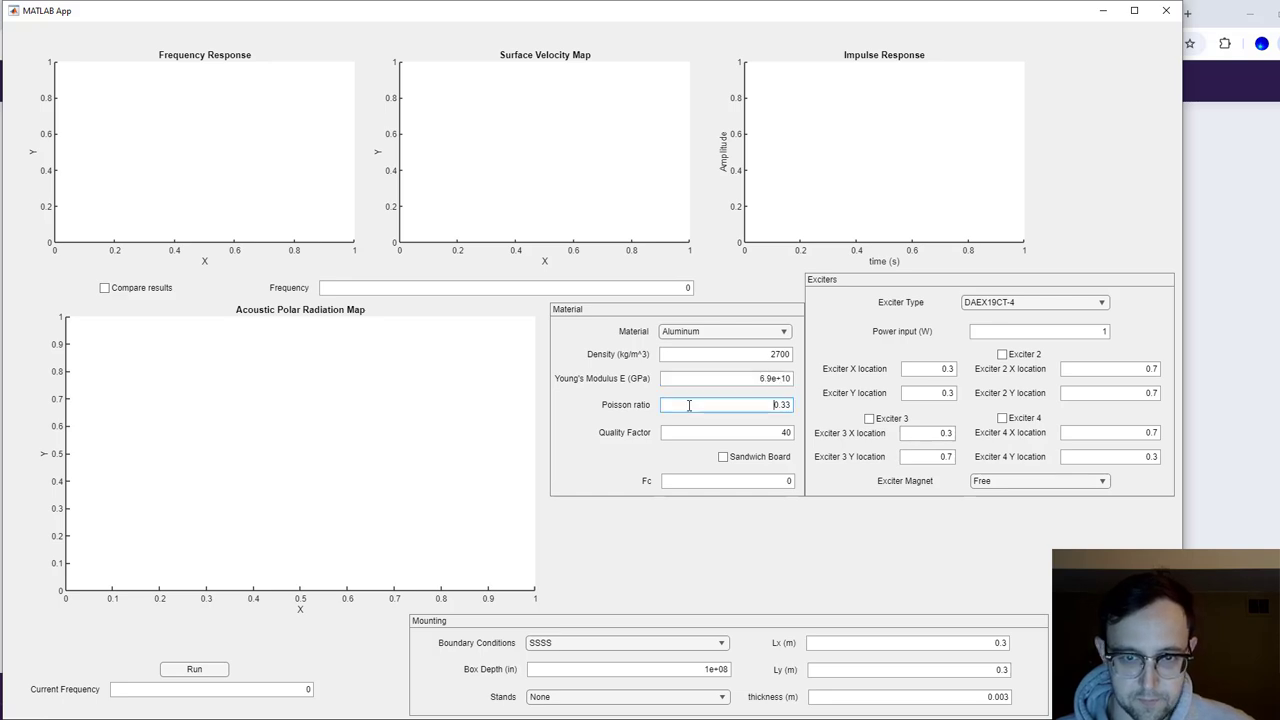
pyautogui.click(762, 432)
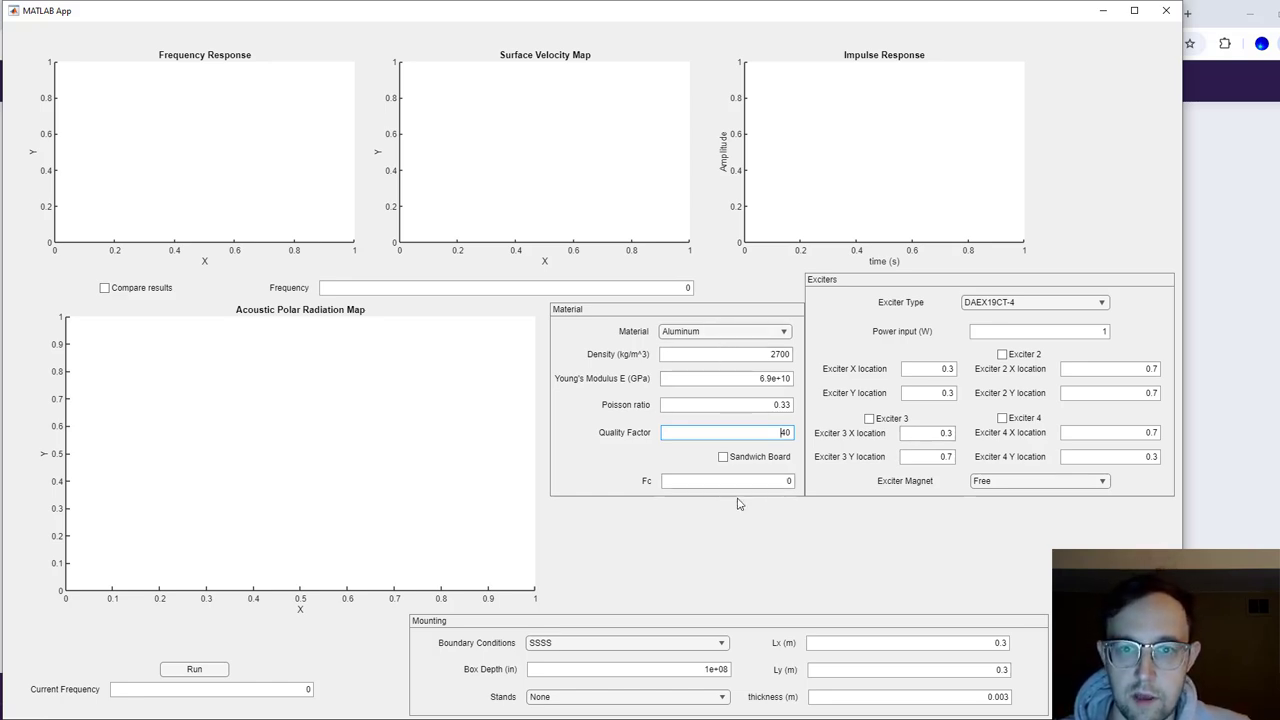
# Set the mounting boundary conditions to CCCC and check the box depth value
pyautogui.click(684, 645)
pyautogui.click(662, 584)
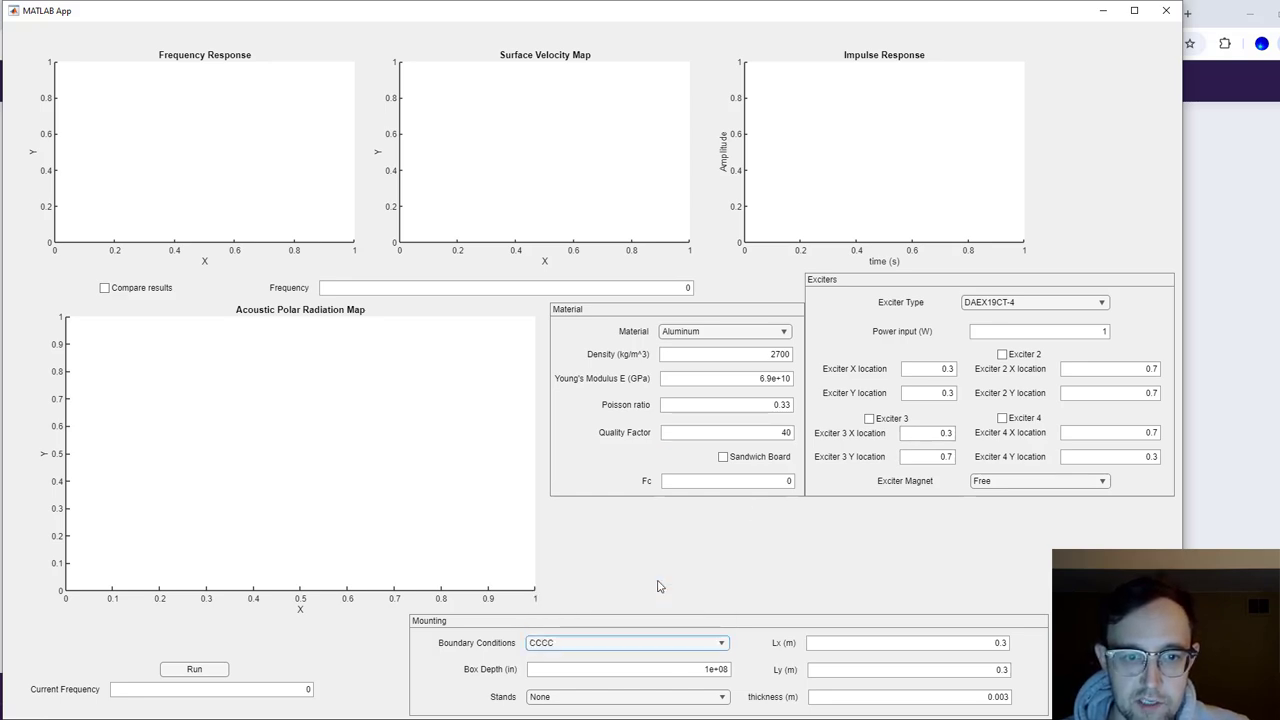
pyautogui.click(545, 670)
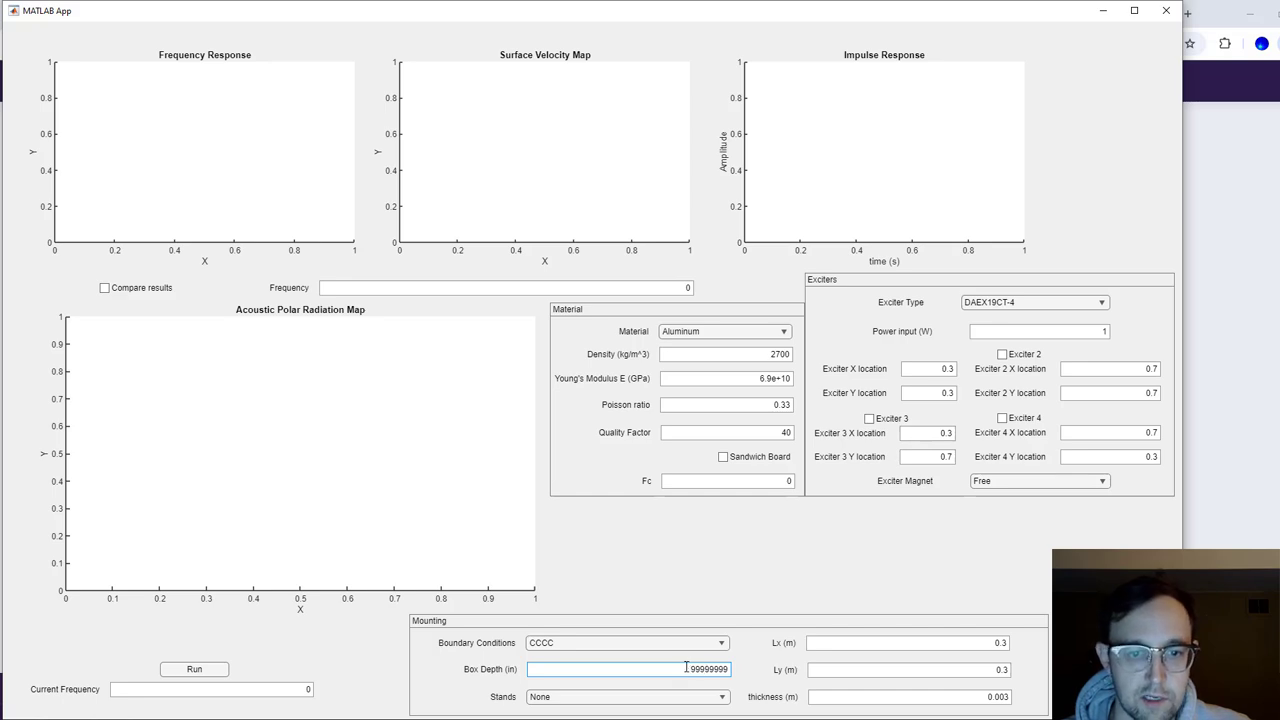
pyautogui.click(742, 652)
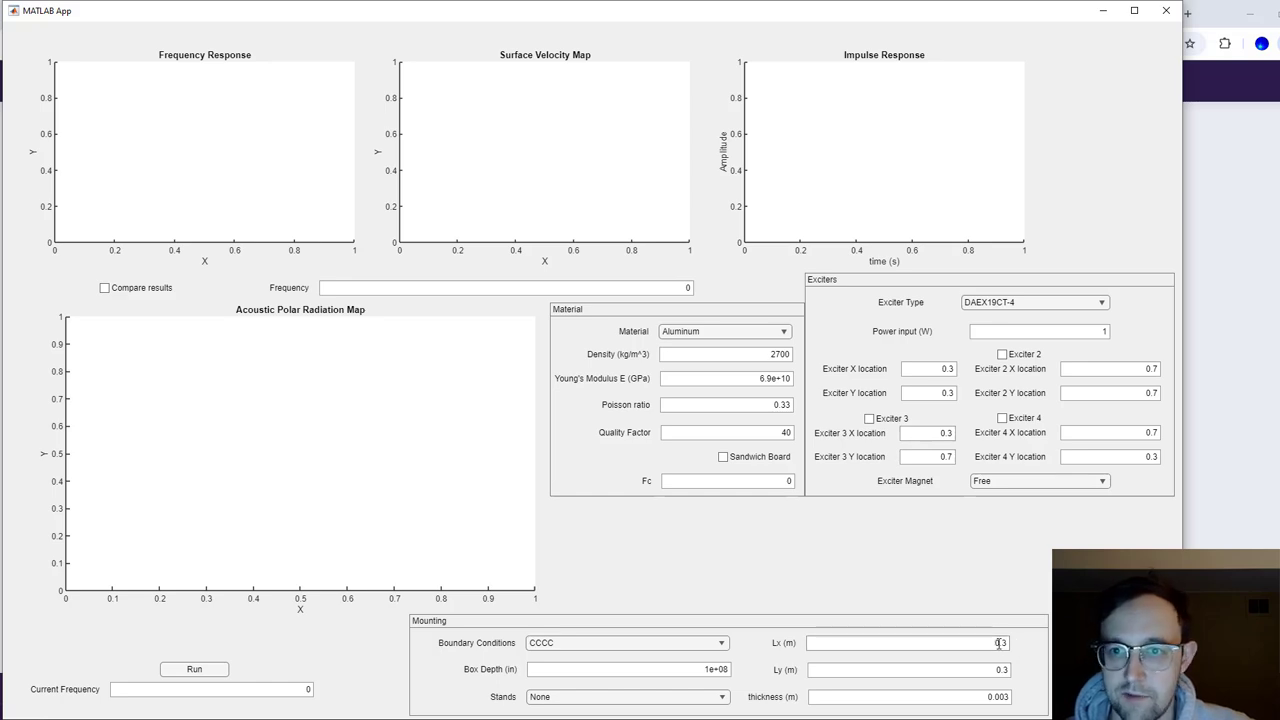
# Set the exciter power input to 1 W with the exciter magnet set to Free, and run the simulation
pyautogui.click(1101, 330)
pyautogui.press('BackSpace')
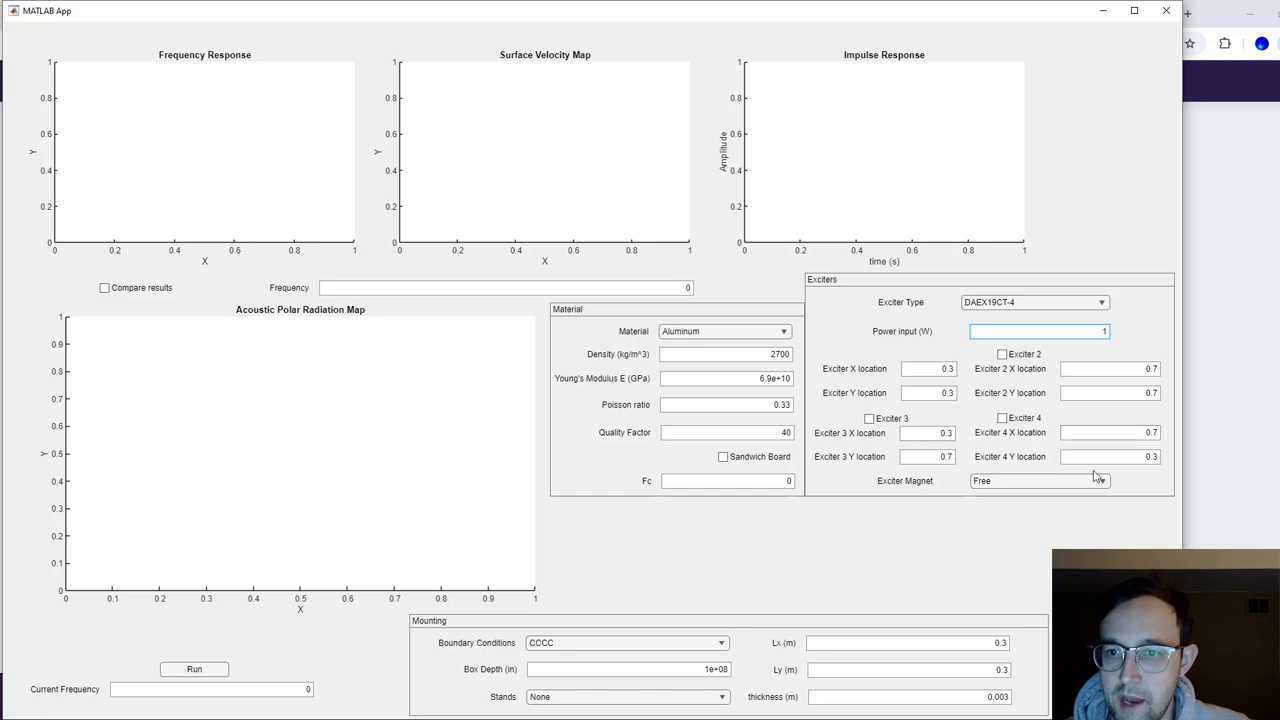
pyautogui.click(1024, 482)
pyautogui.click(1024, 482)
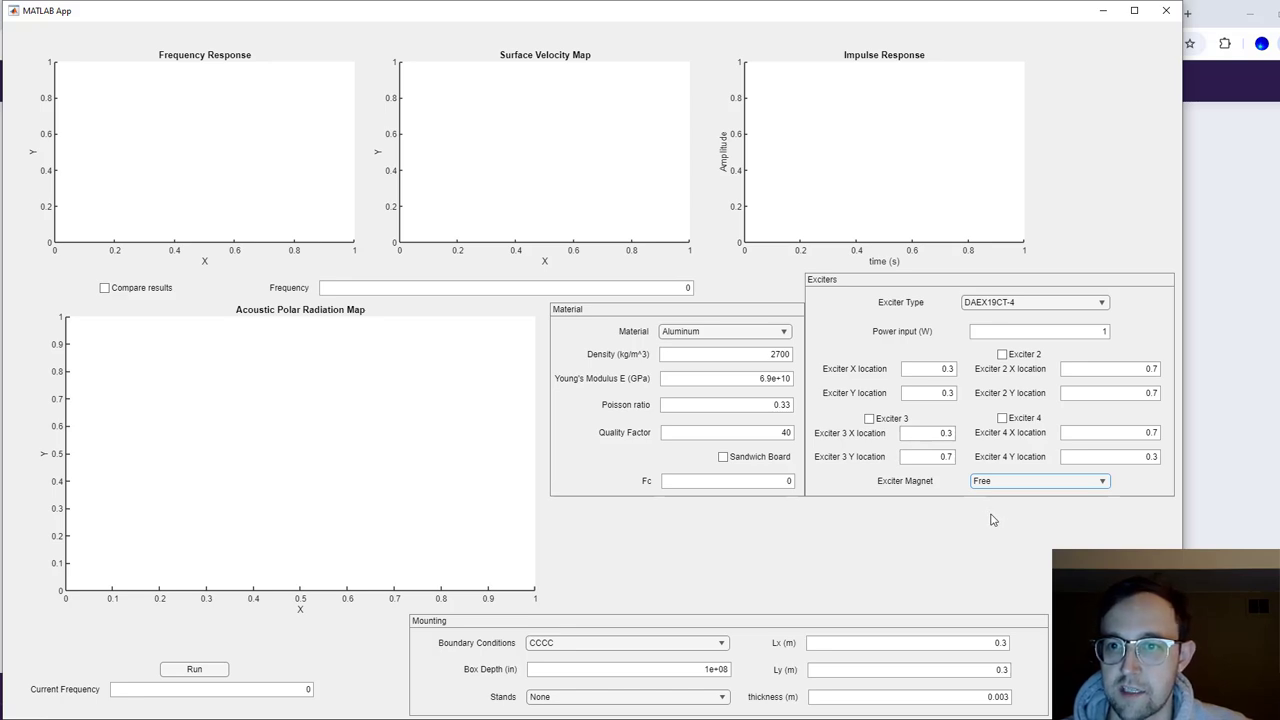
pyautogui.click(211, 669)
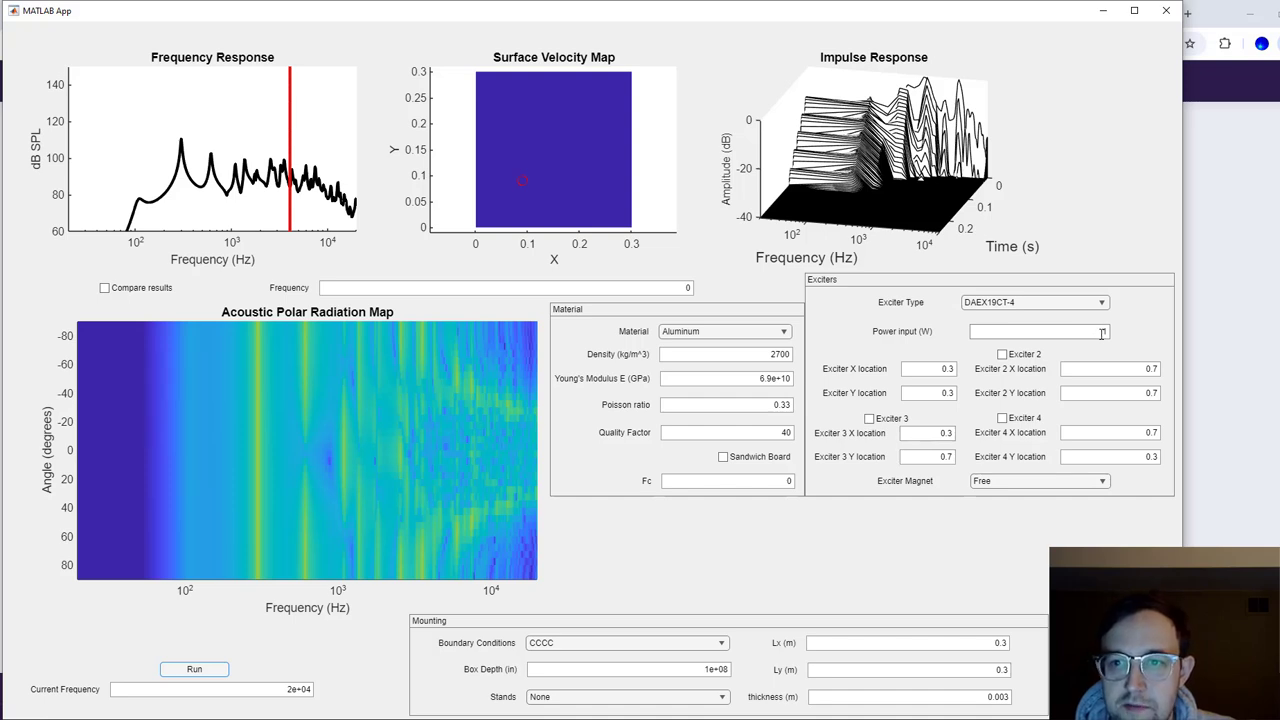
pyautogui.write('1')
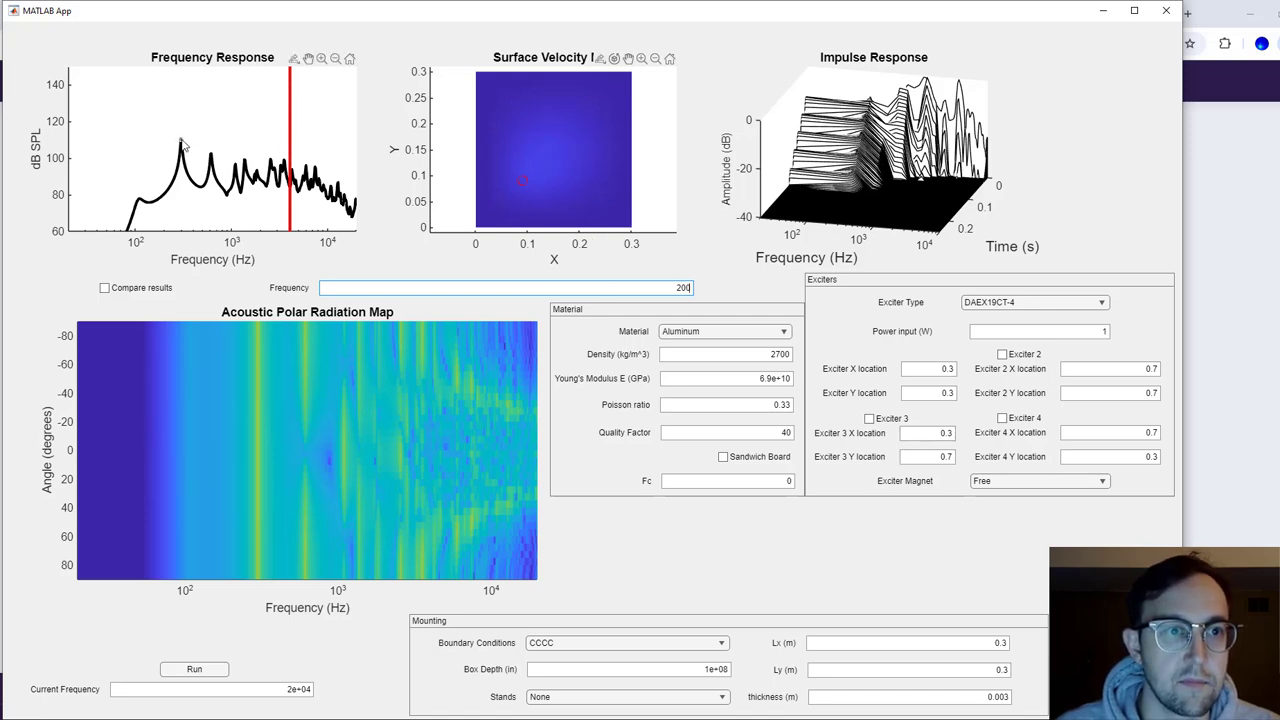
# Mark the first, highest peak of the frequency response curve and display the surface velocity map at 298 Hz
pyautogui.click(181, 141)
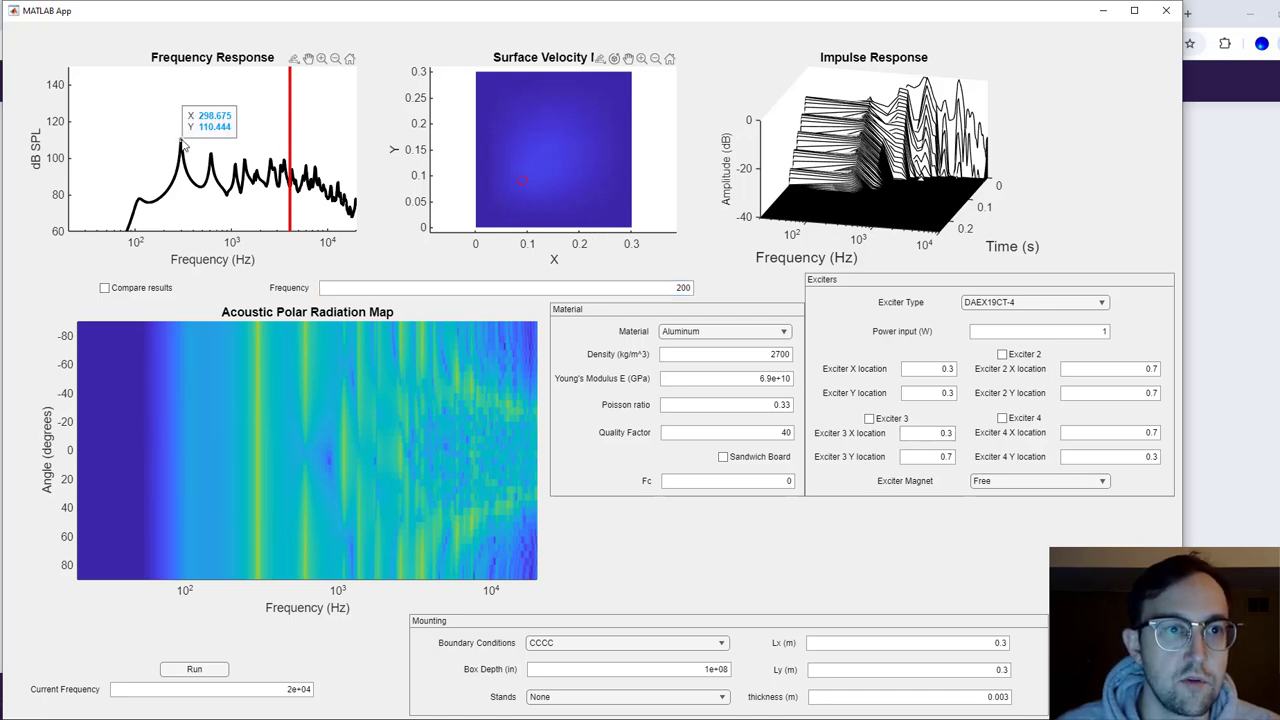
pyautogui.doubleClick(647, 286)
pyautogui.write('298')
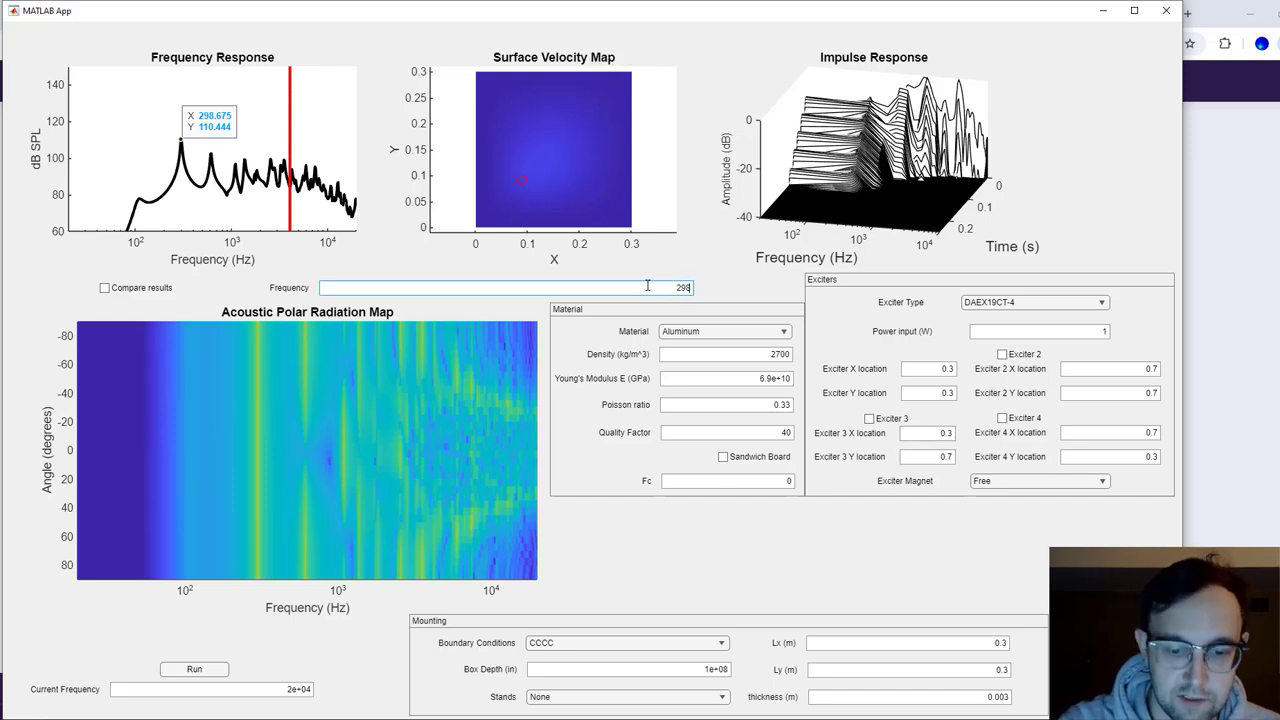
pyautogui.press('Return')
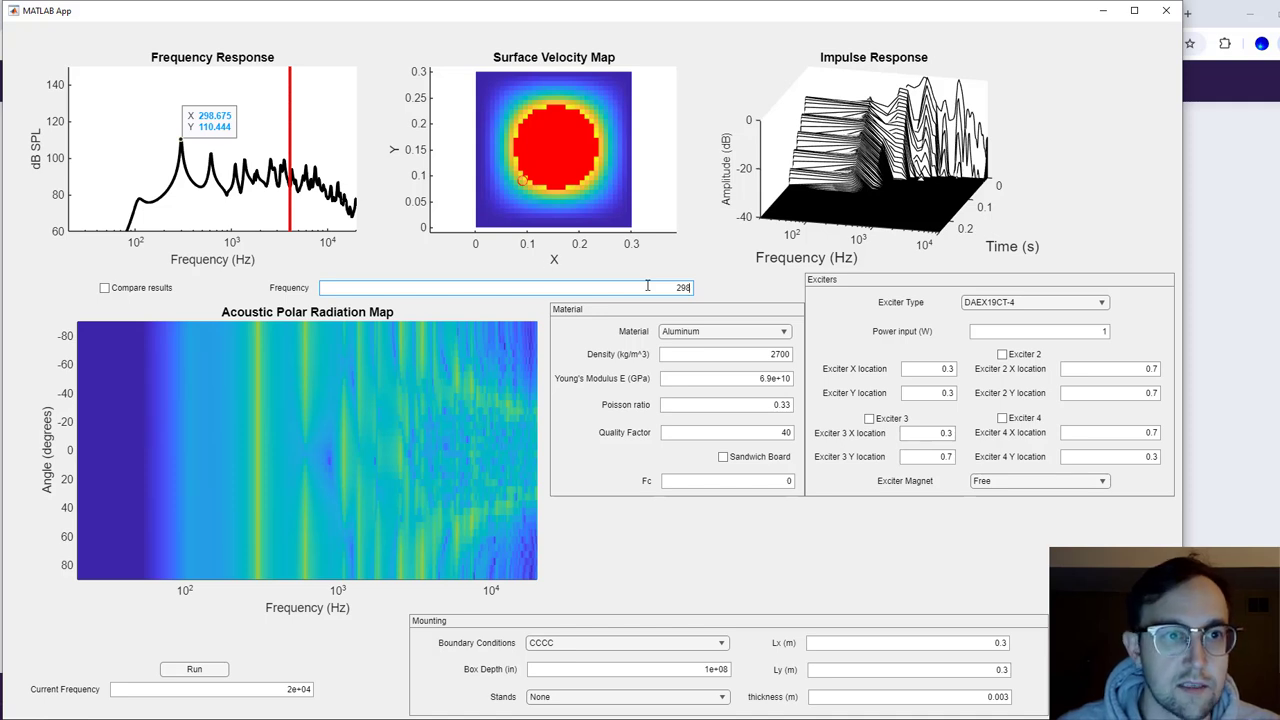
# Mark the second peak of the frequency response curve and display the surface velocity map at 603 Hz
pyautogui.click(212, 160)
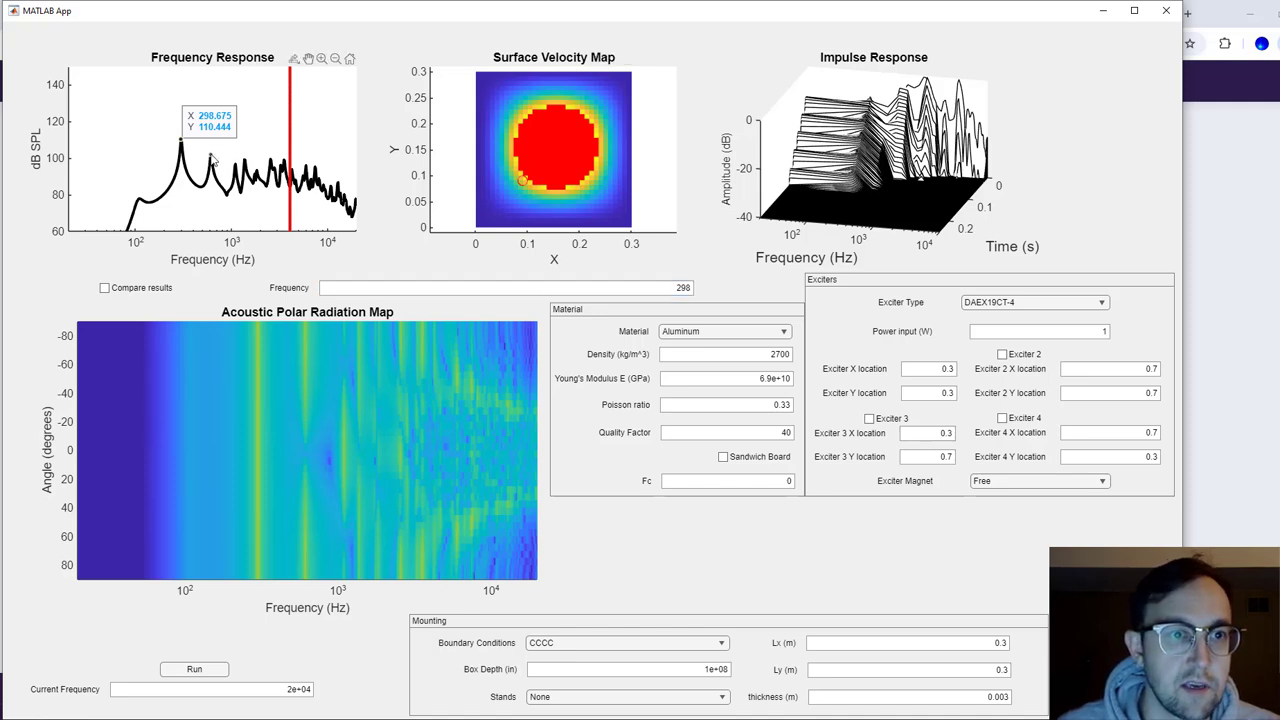
pyautogui.click(211, 157)
pyautogui.doubleClick(670, 287)
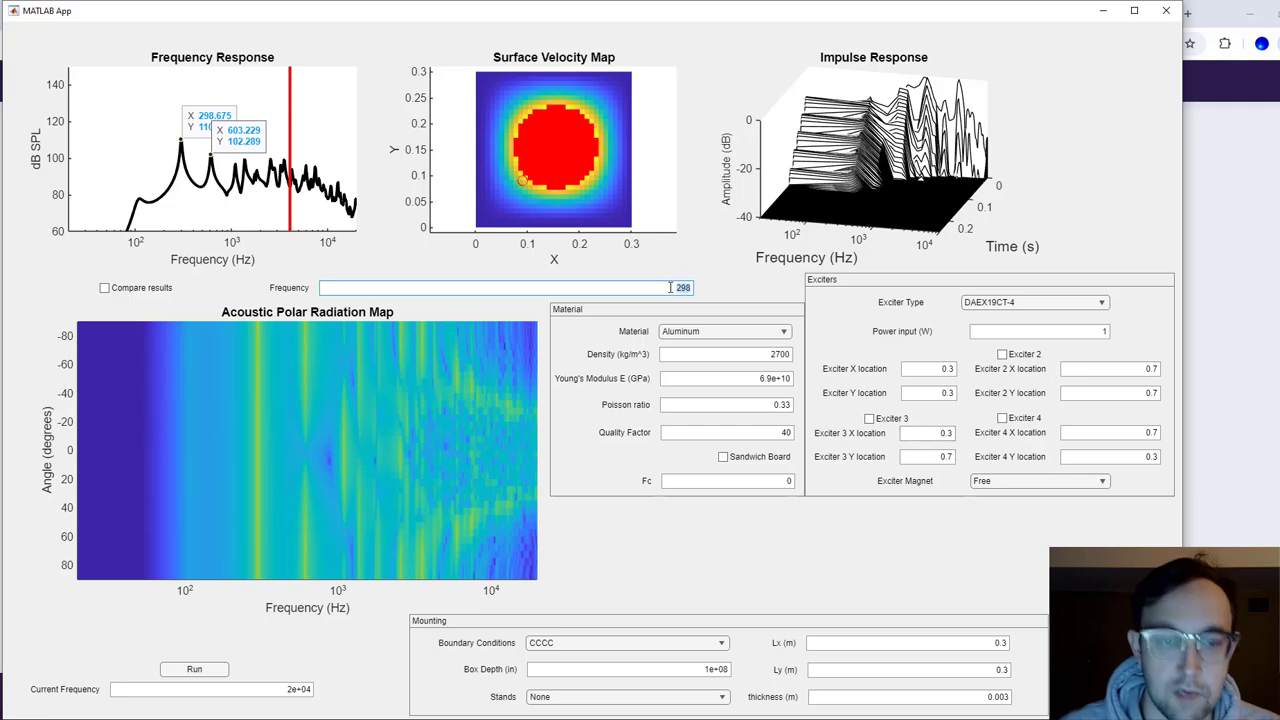
pyautogui.write('603')
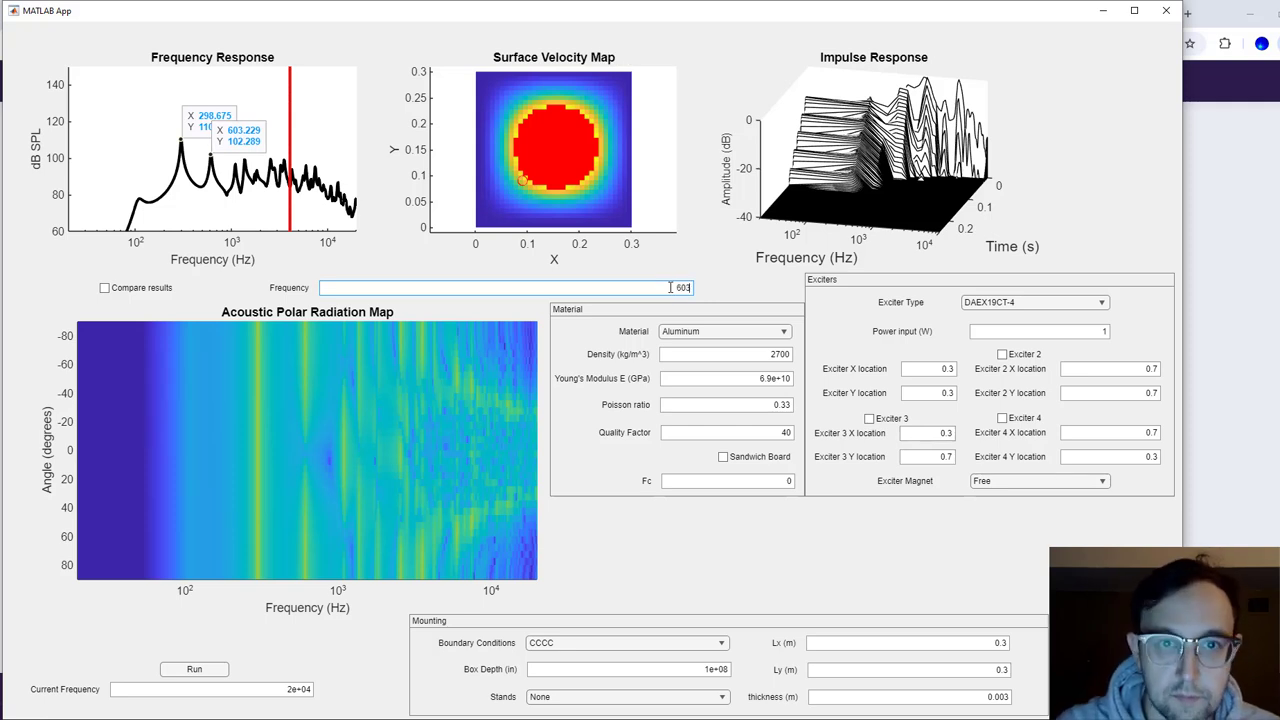
pyautogui.press('Return')
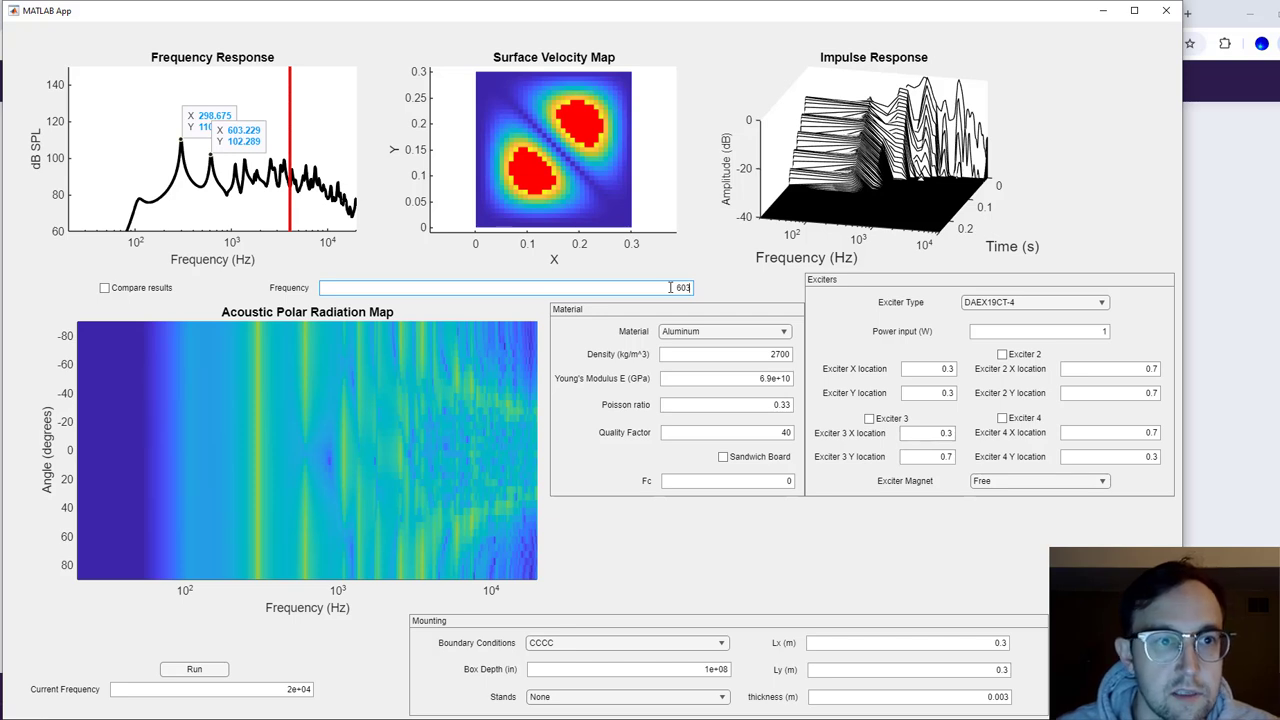
# Mark the frequency response peak just before the red line and display the surface velocity map at 2528 Hz
pyautogui.click(271, 170)
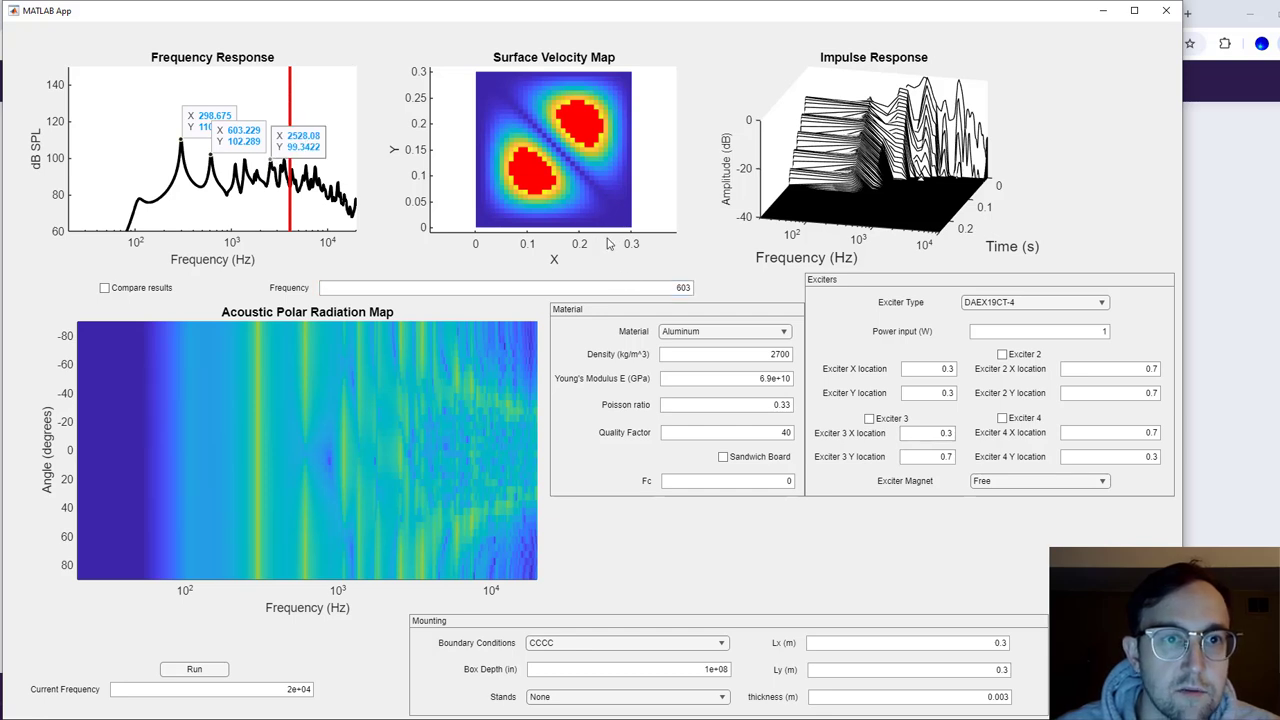
pyautogui.click(634, 292)
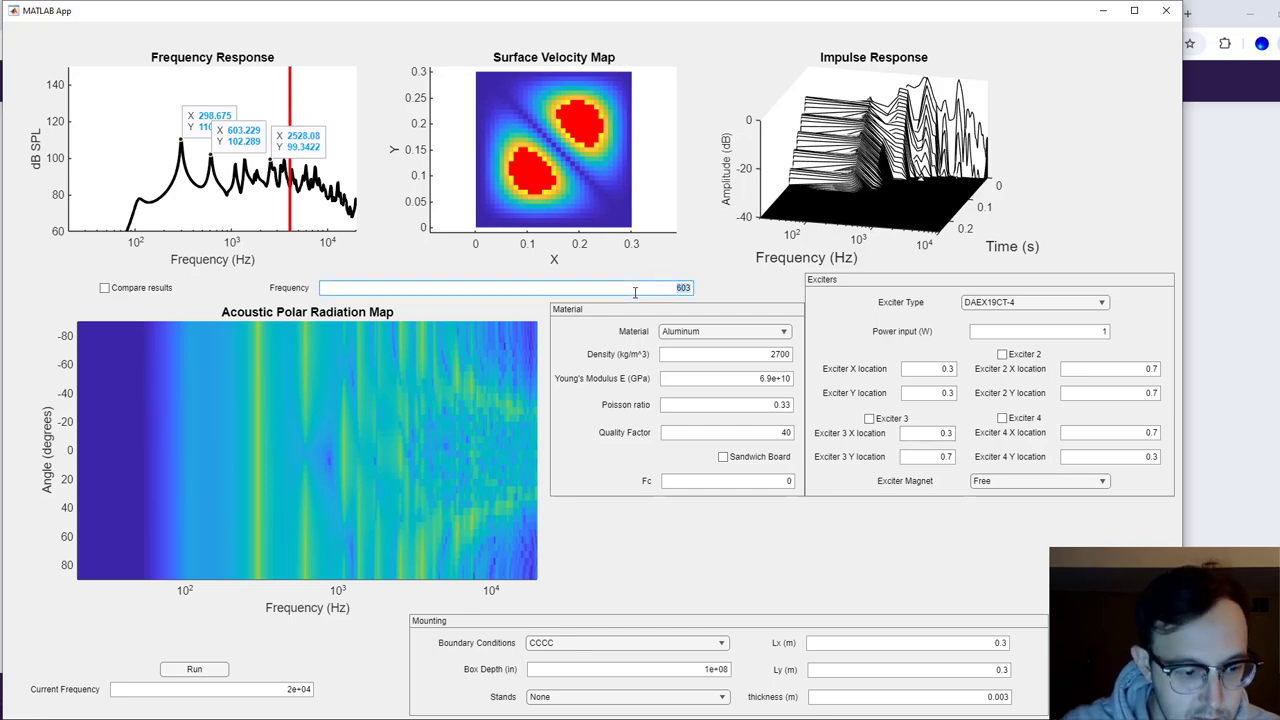
pyautogui.press('BackSpace')
pyautogui.write('2528')
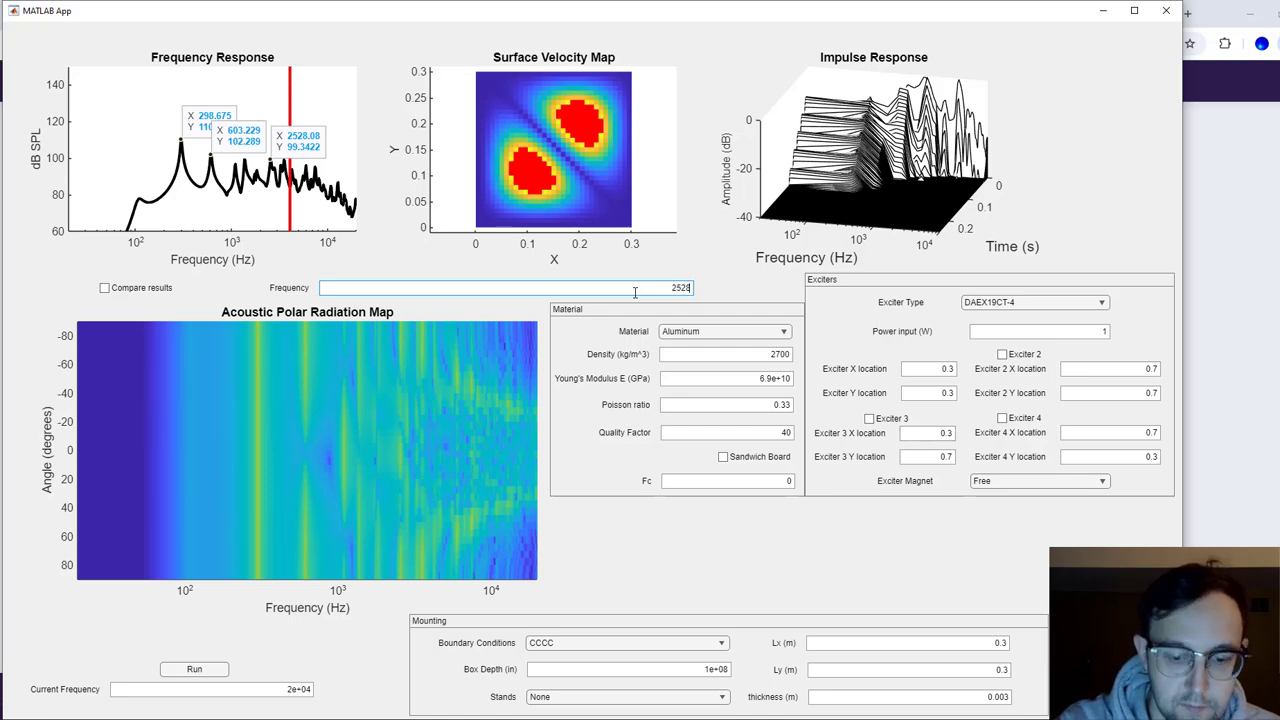
pyautogui.press('Return')
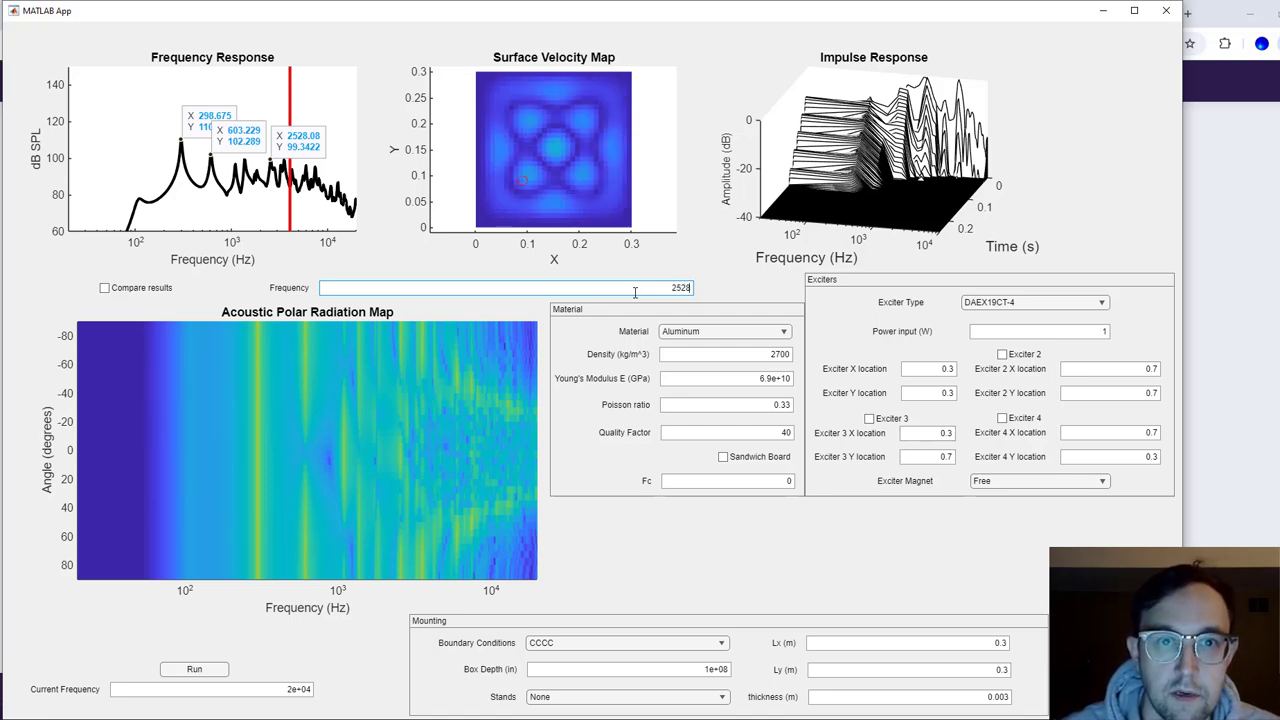
# Probe the centre of the surface velocity map, and clear the data tips from the plots
pyautogui.click(556, 151)
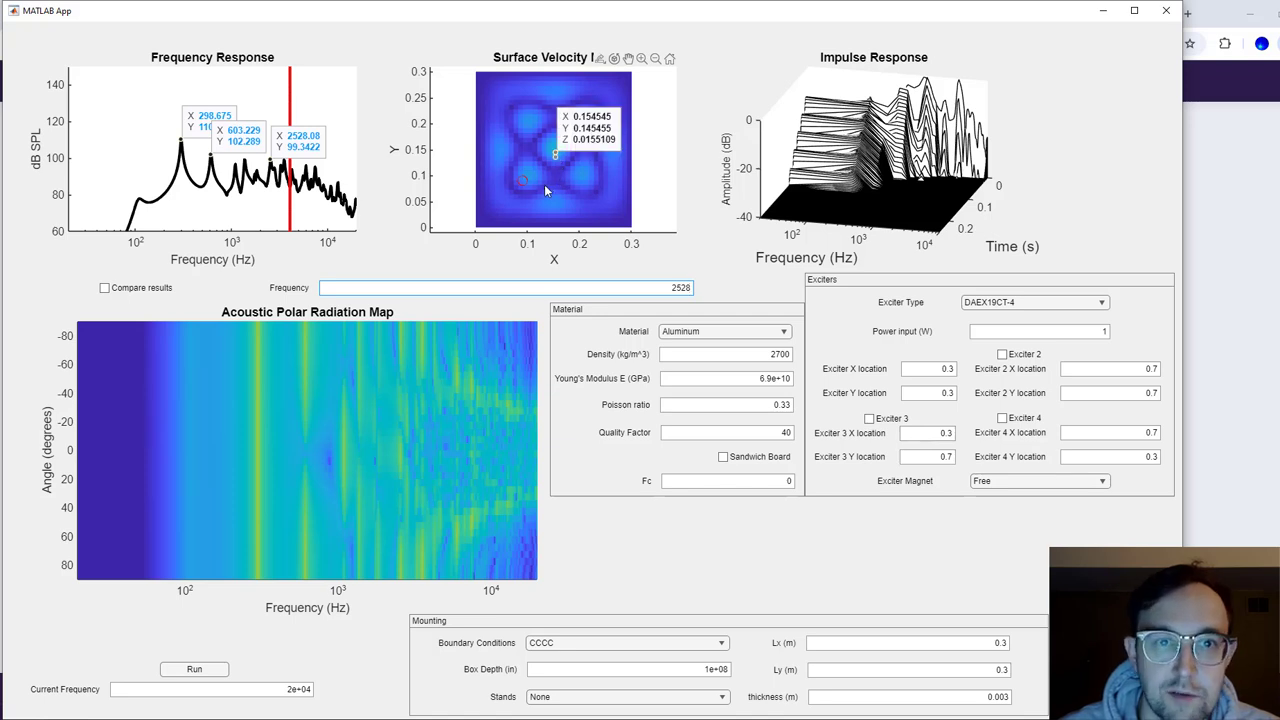
pyautogui.rightClick(312, 148)
pyautogui.click(345, 190)
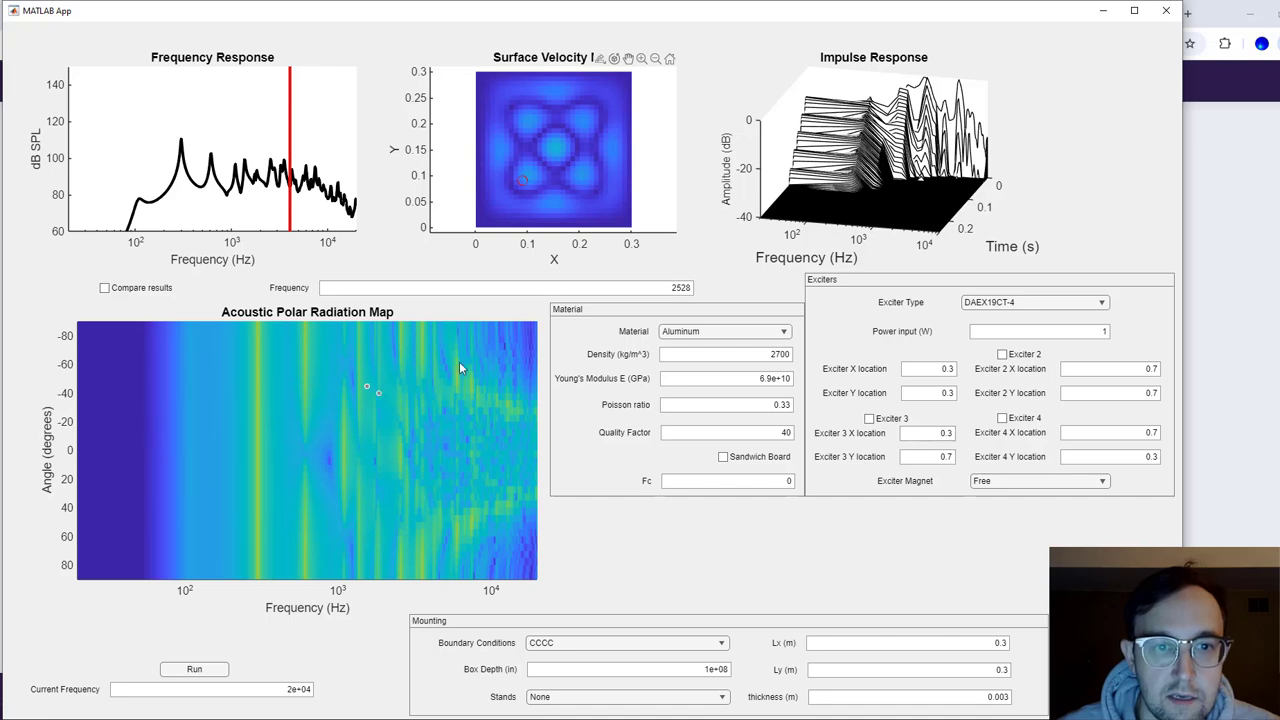
pyautogui.click(508, 401)
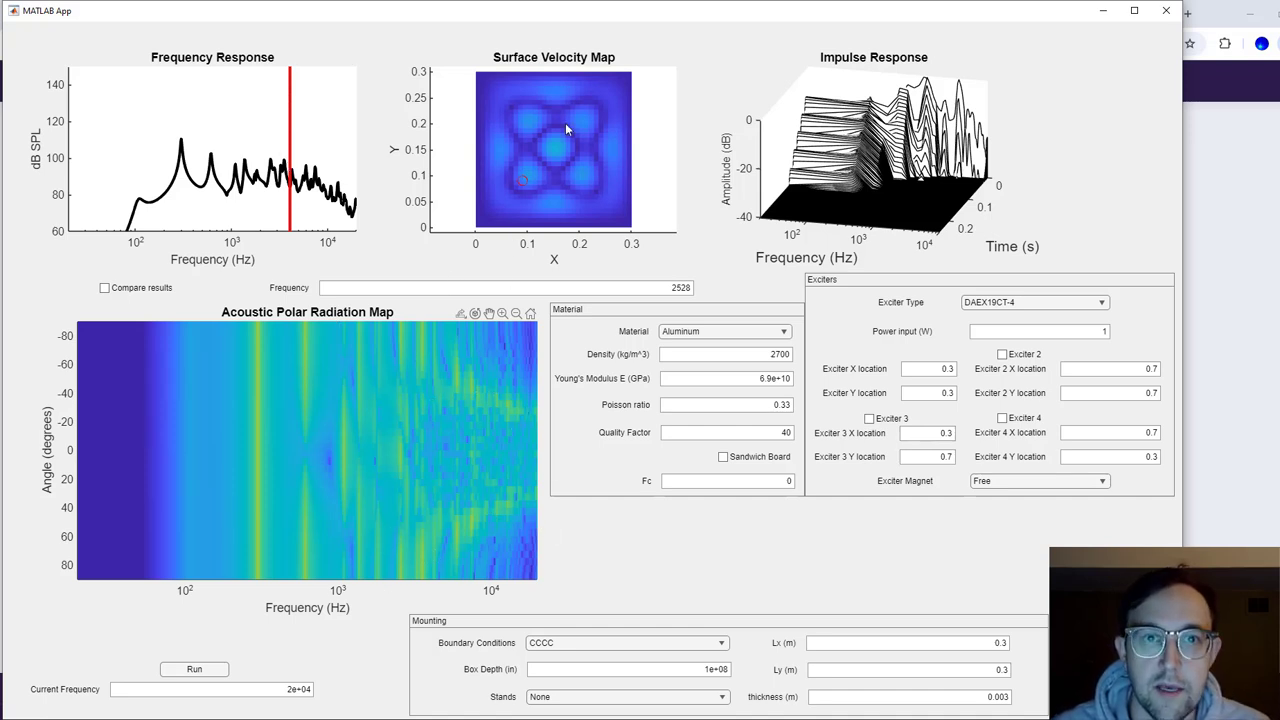
# Display the surface velocity map at 15000 Hz
pyautogui.doubleClick(648, 288)
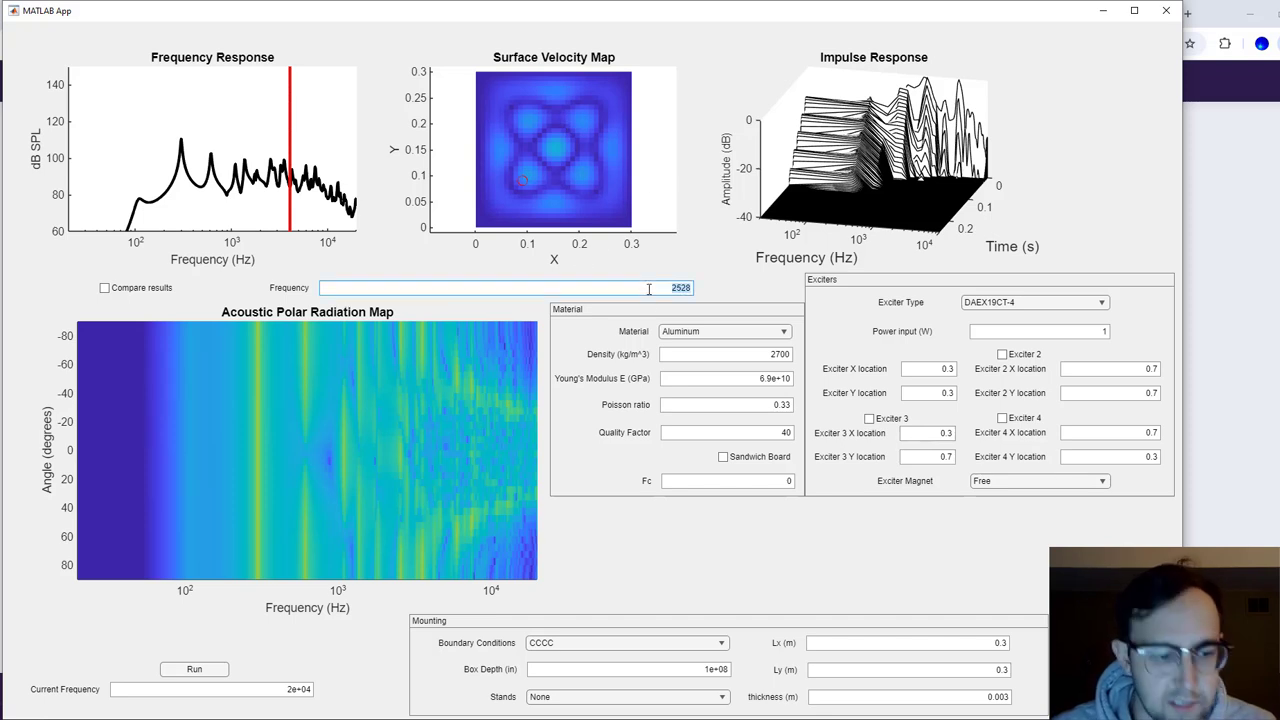
pyautogui.write('15000')
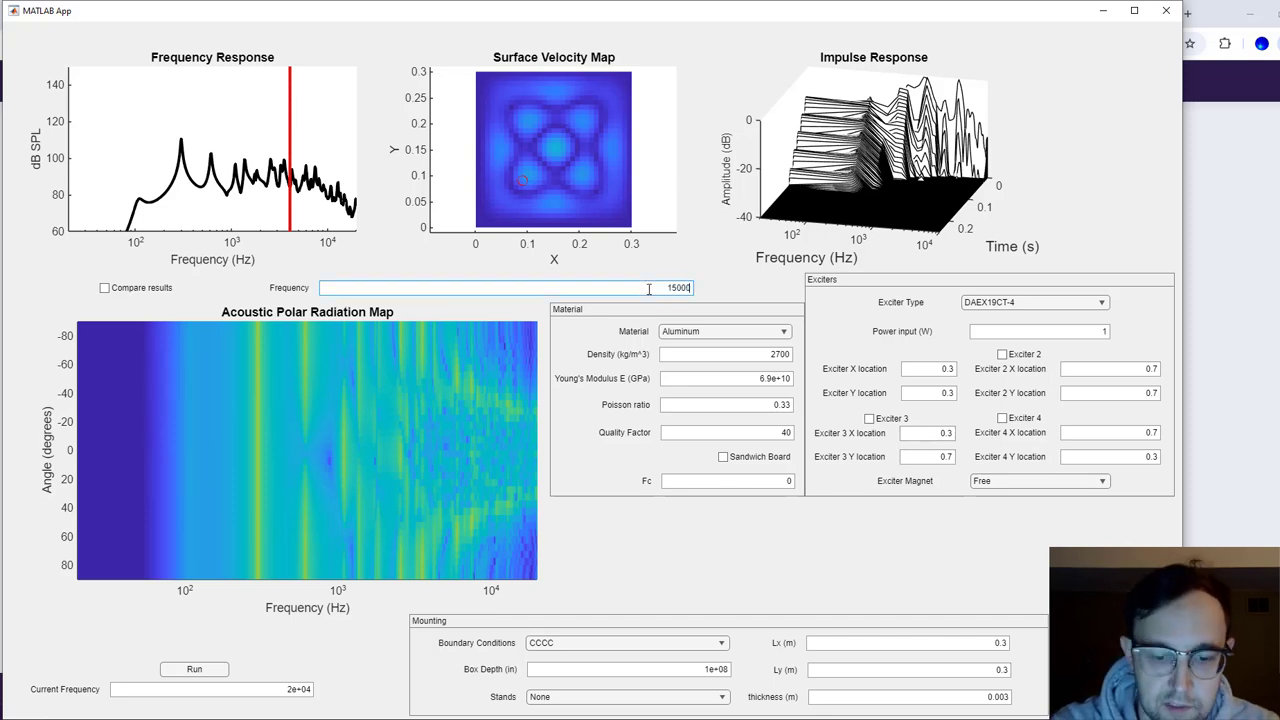
pyautogui.press('Return')
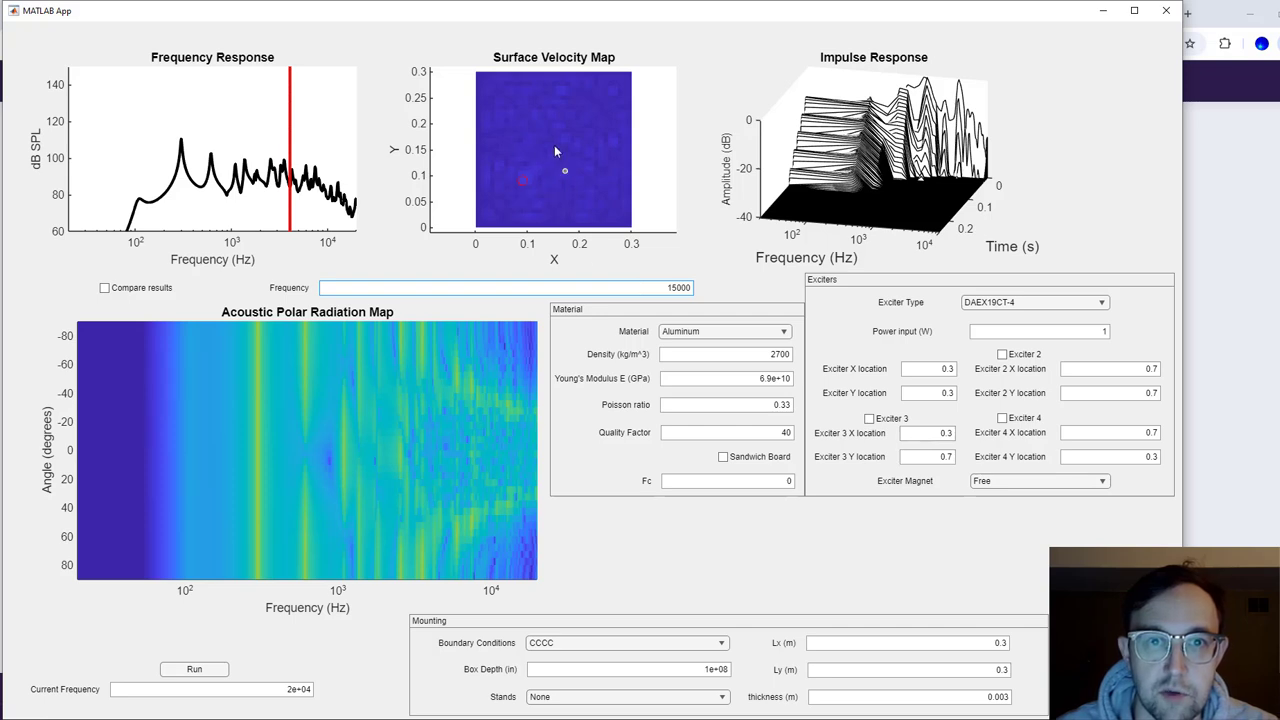
# Display the surface velocity map at 10000 Hz and mark the first, highest peak of the frequency response curve
pyautogui.doubleClick(668, 288)
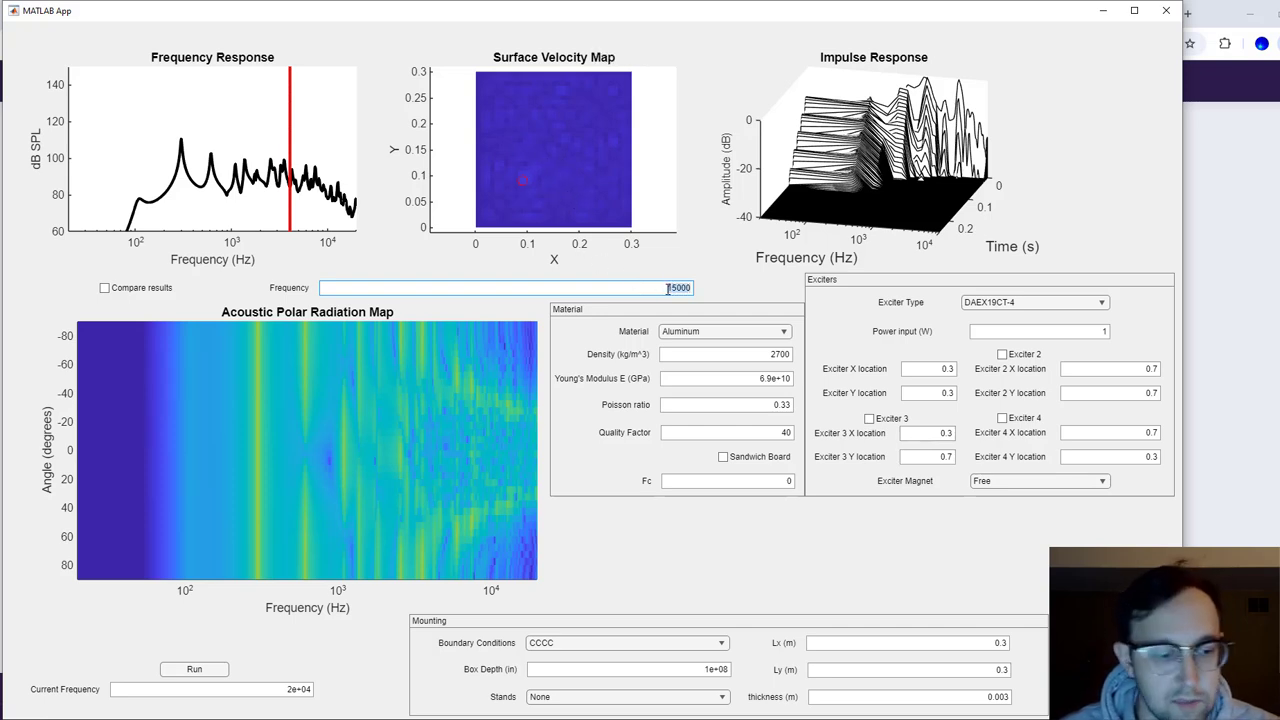
pyautogui.write('1')
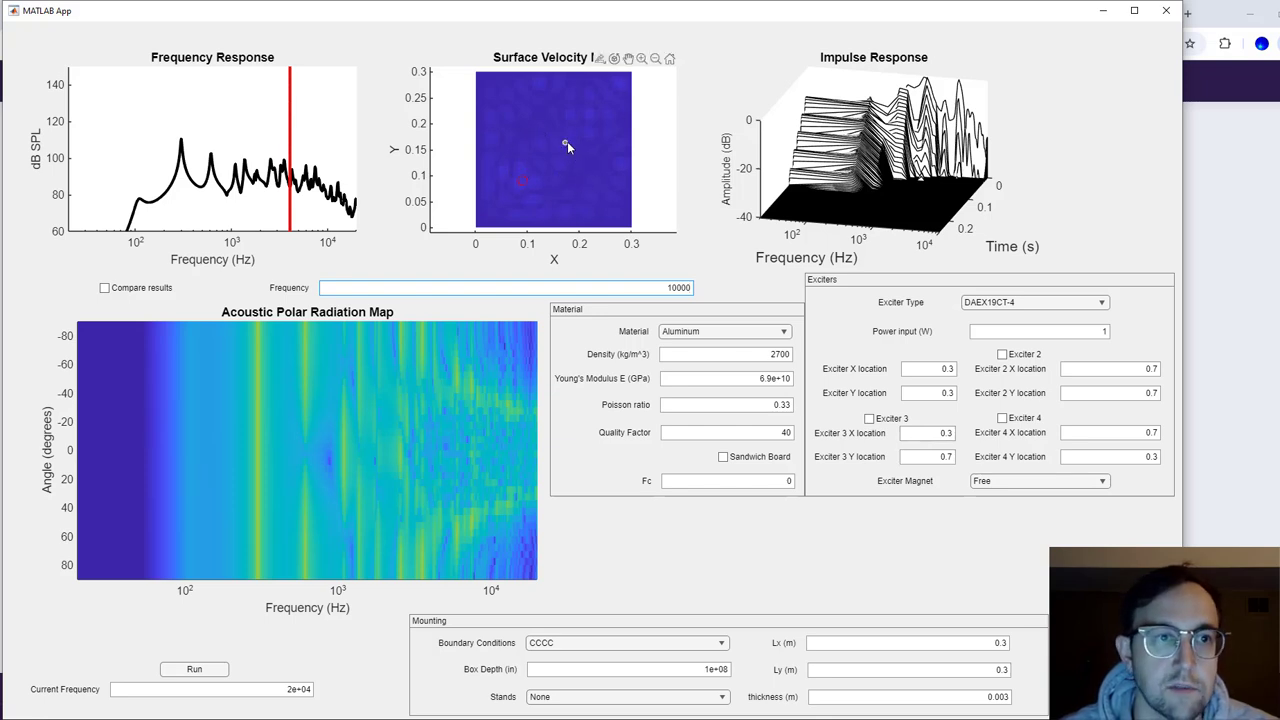
pyautogui.moveTo(566, 143)
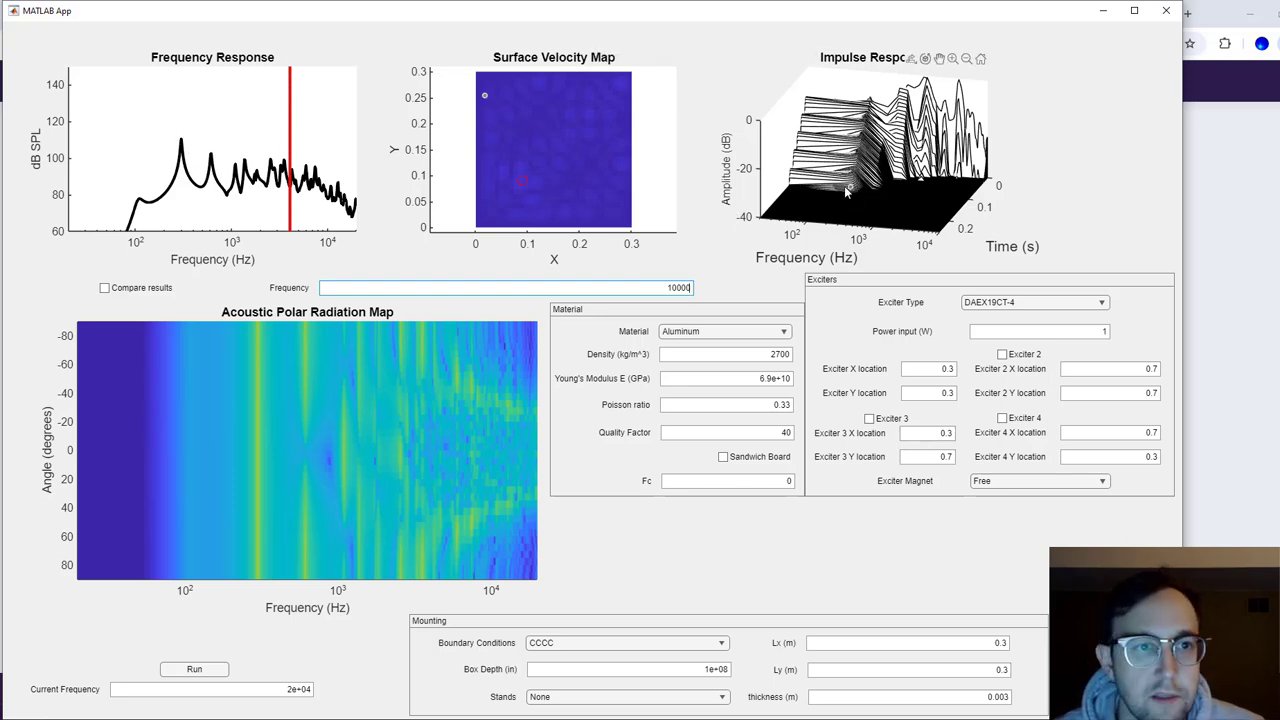
pyautogui.click(183, 143)
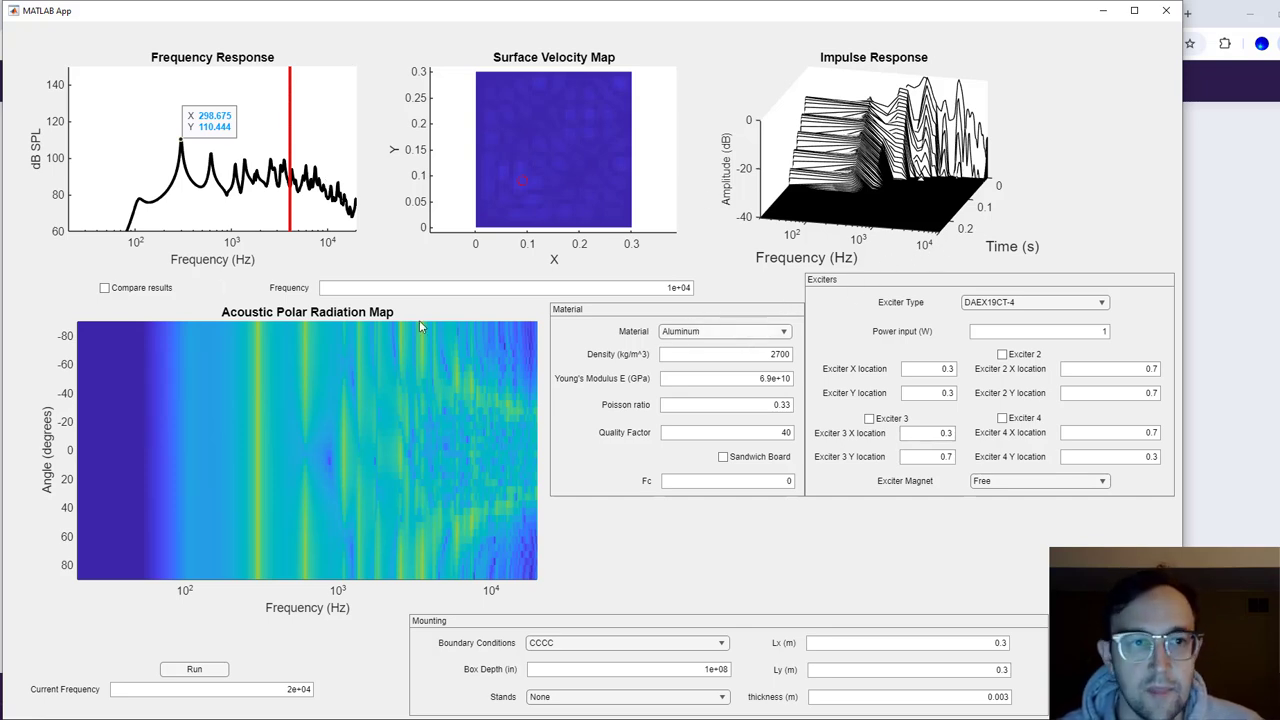
# Turn on comparison of results and set the panel material to Acrylic
pyautogui.click(105, 288)
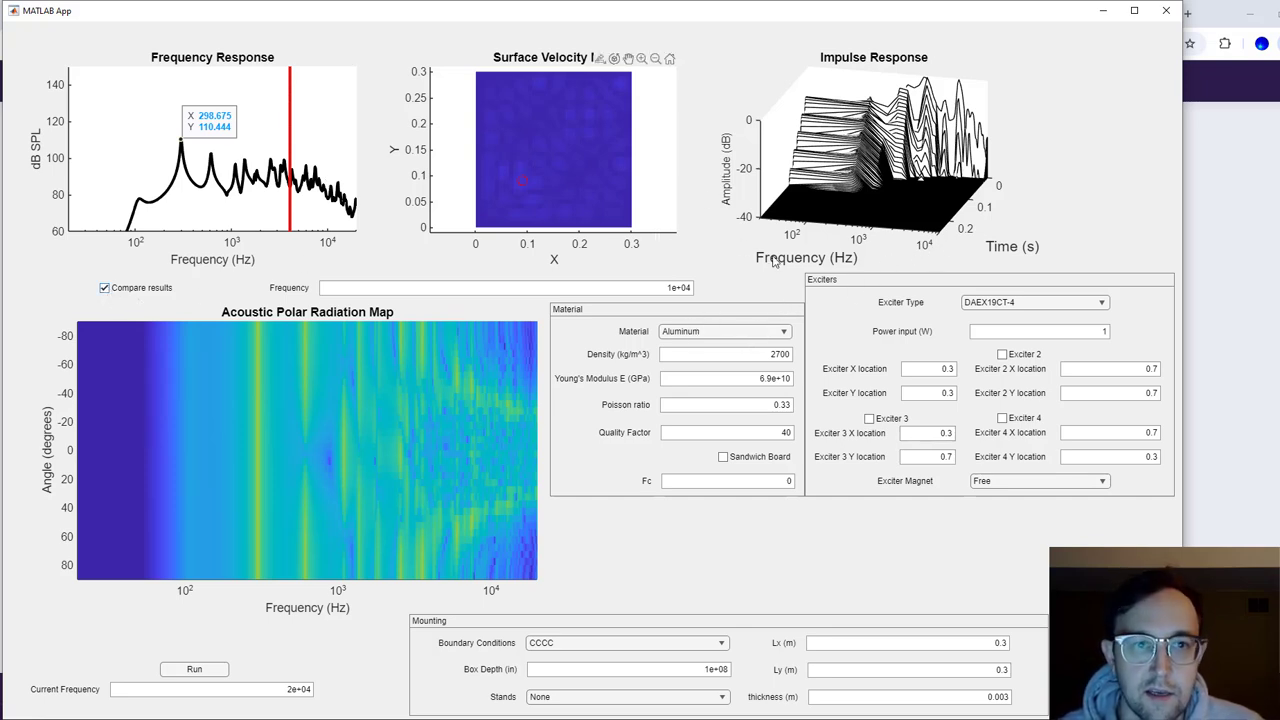
pyautogui.click(743, 330)
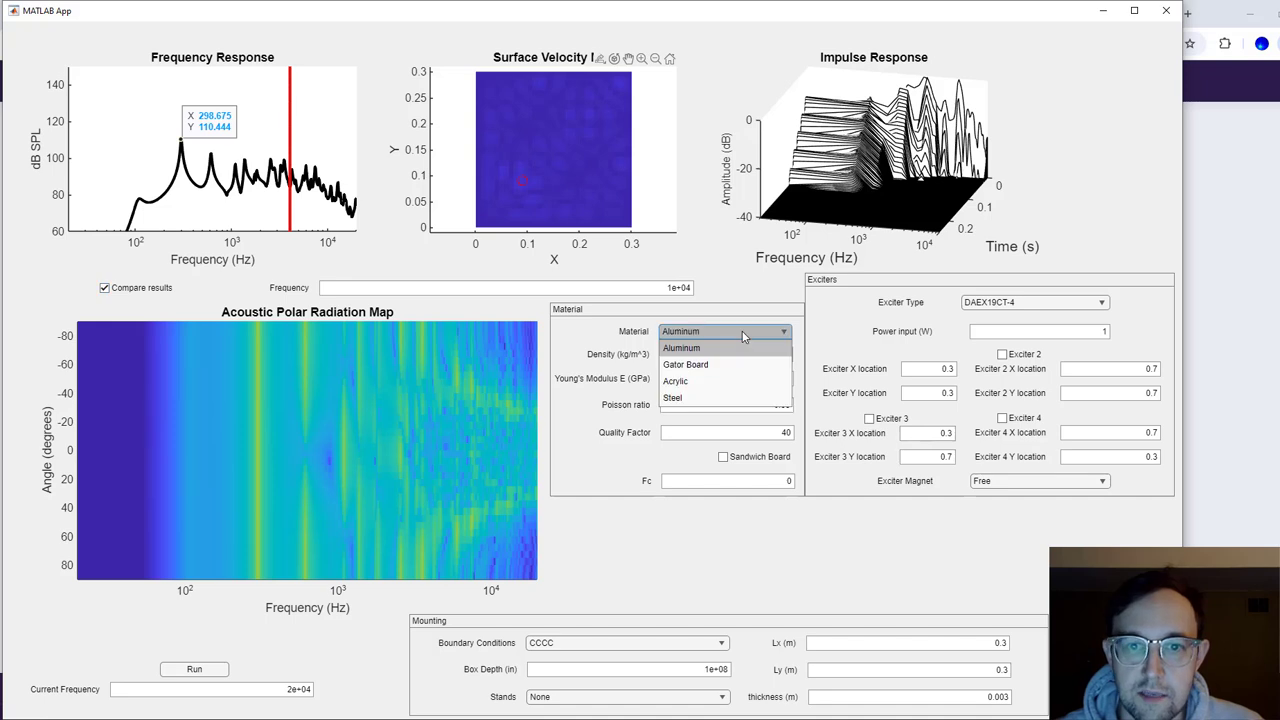
pyautogui.click(720, 389)
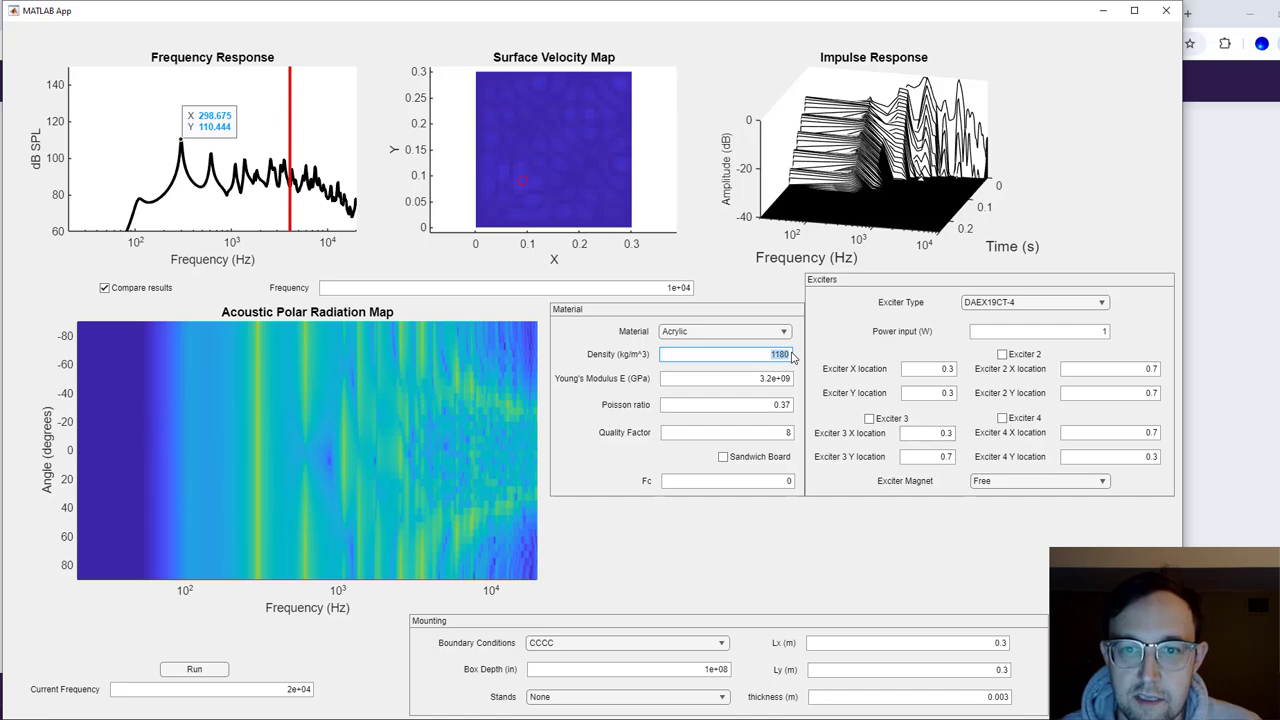
pyautogui.click(781, 356)
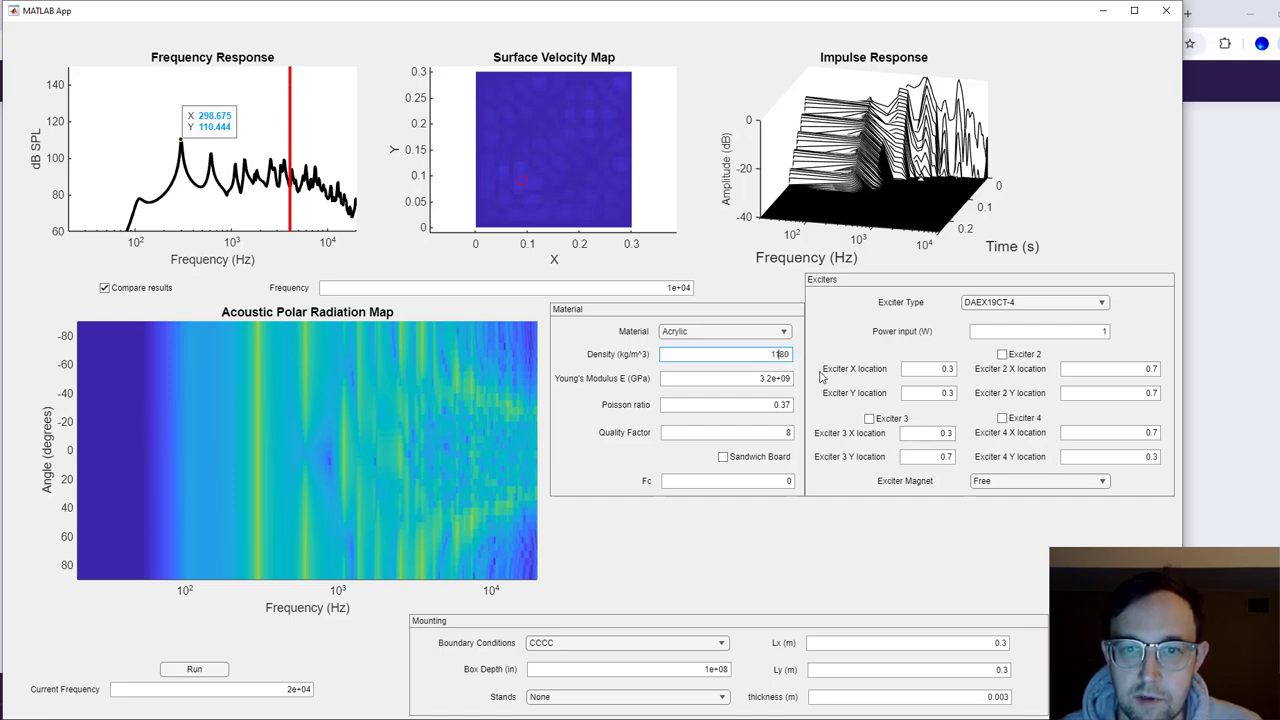
# Load the Aluminum preset and then the Gator Board preset to compare their material properties
pyautogui.click(765, 332)
pyautogui.click(765, 346)
pyautogui.doubleClick(769, 381)
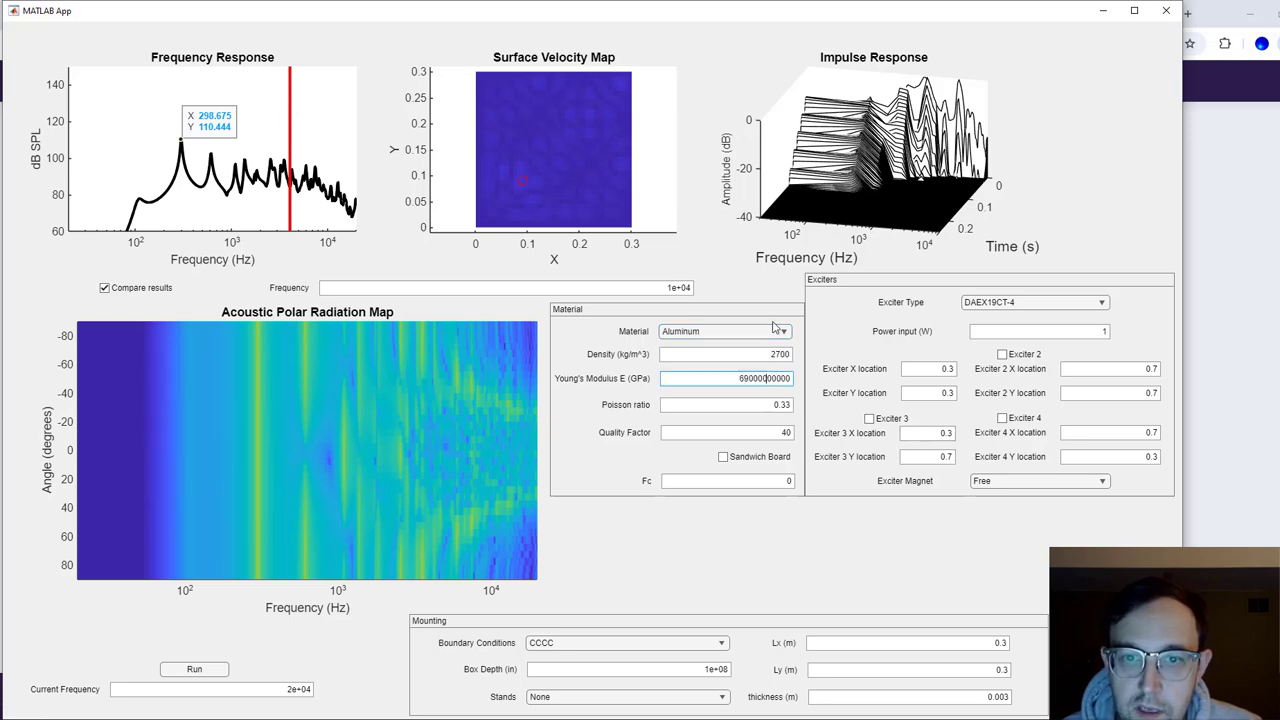
pyautogui.click(777, 331)
pyautogui.click(761, 364)
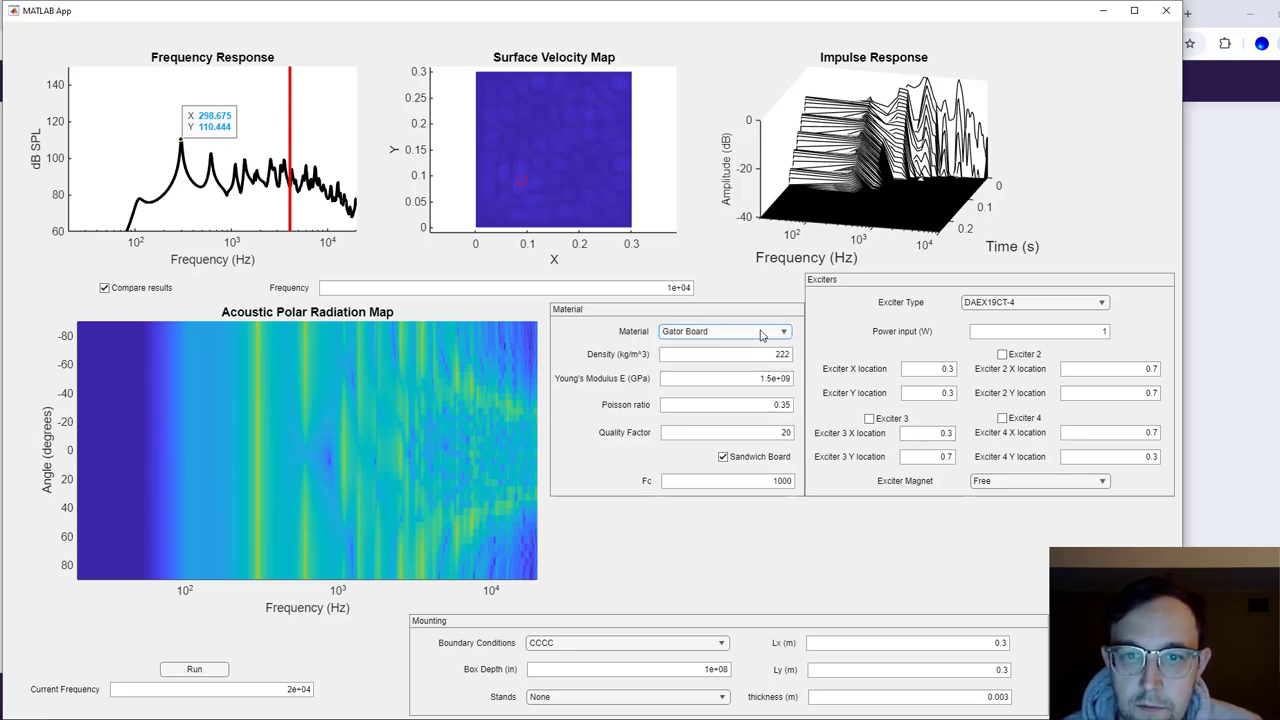
# Set the panel material to Acrylic, keep its preset properties, and run the simulation
pyautogui.click(763, 334)
pyautogui.click(767, 381)
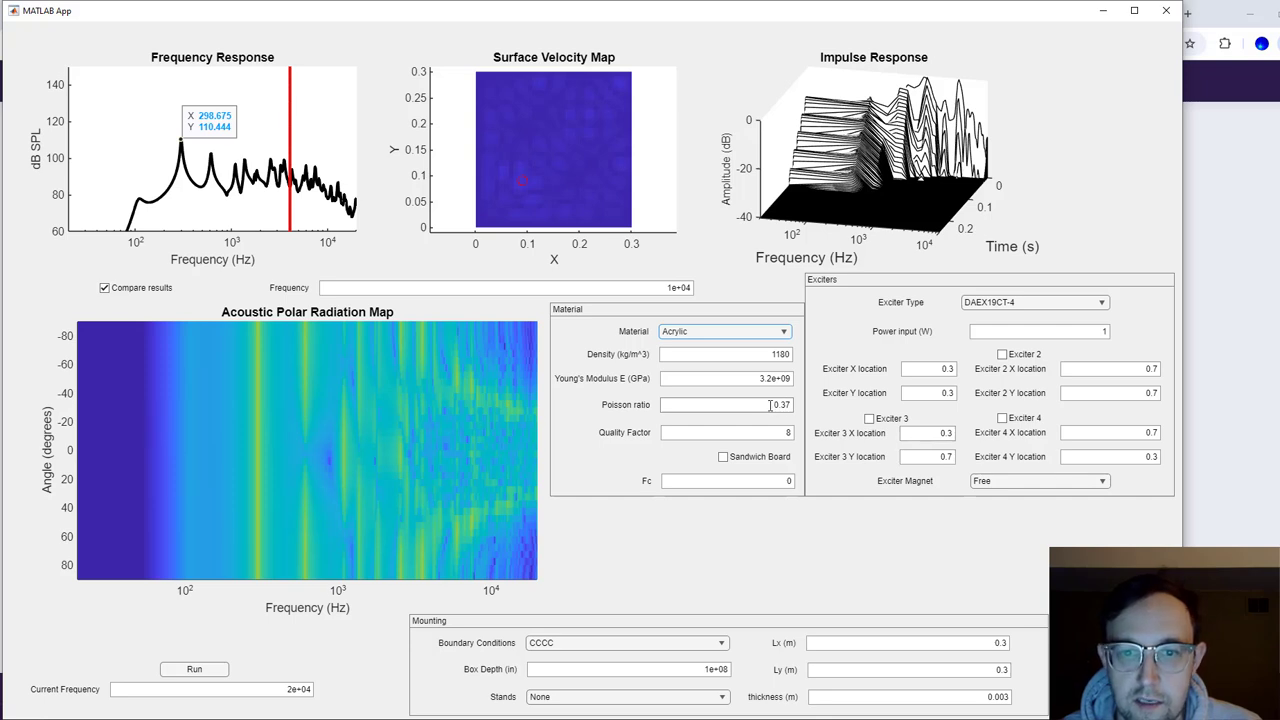
pyautogui.click(786, 404)
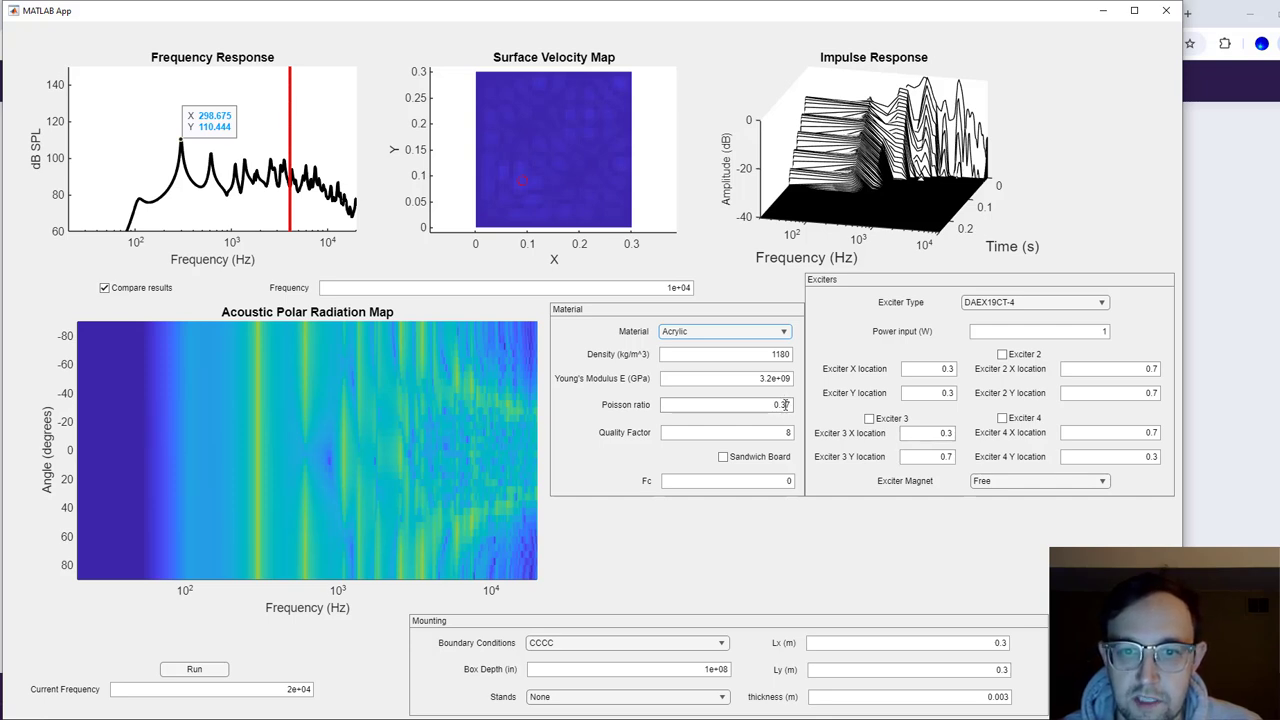
pyautogui.click(789, 432)
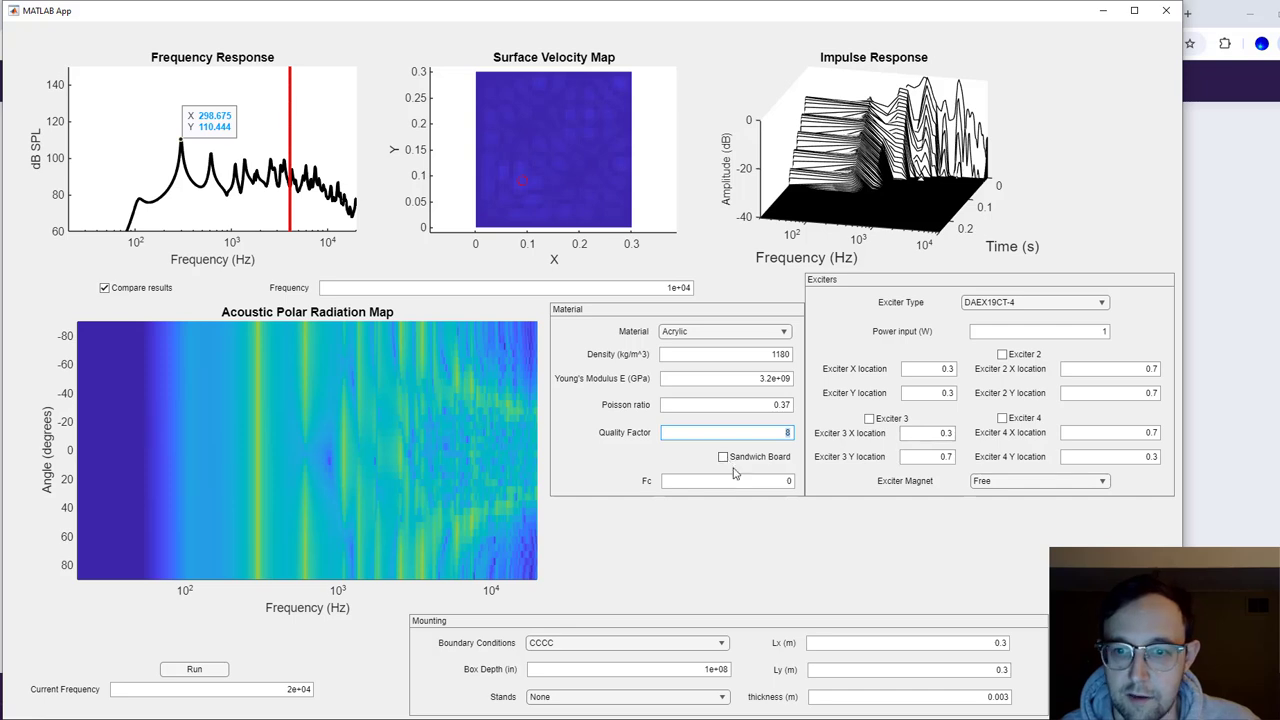
pyautogui.click(831, 536)
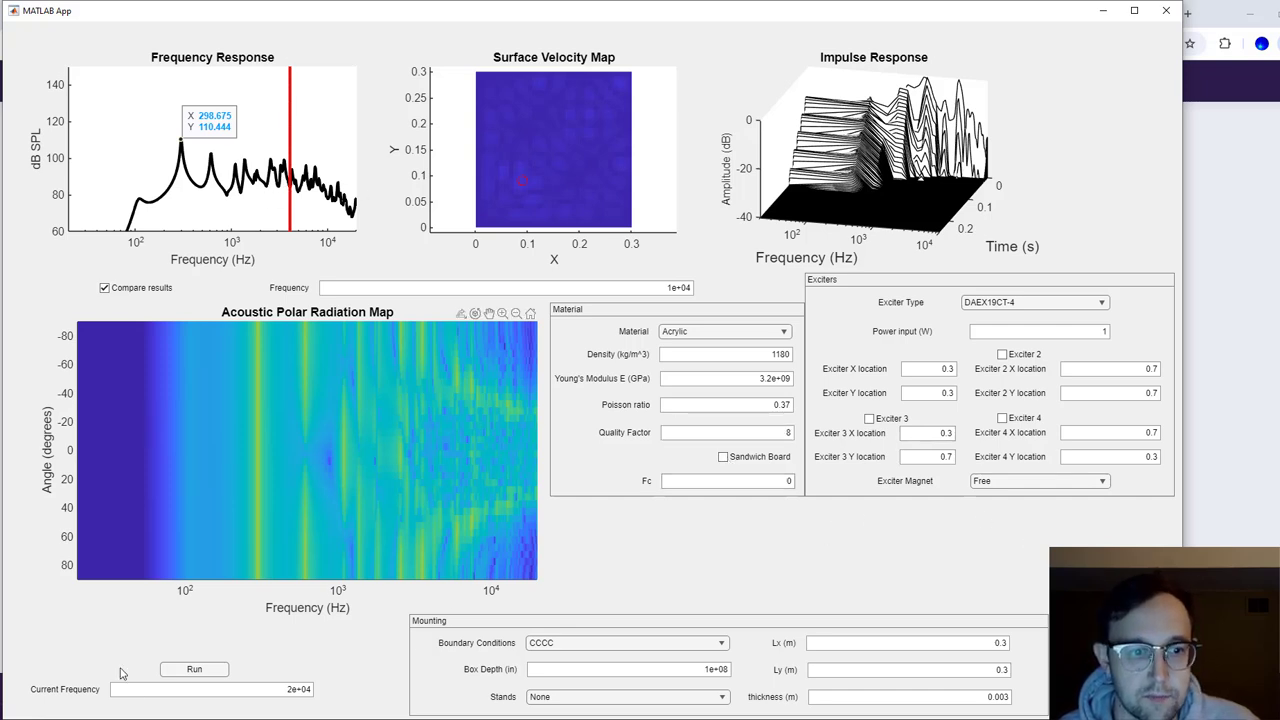
pyautogui.click(205, 670)
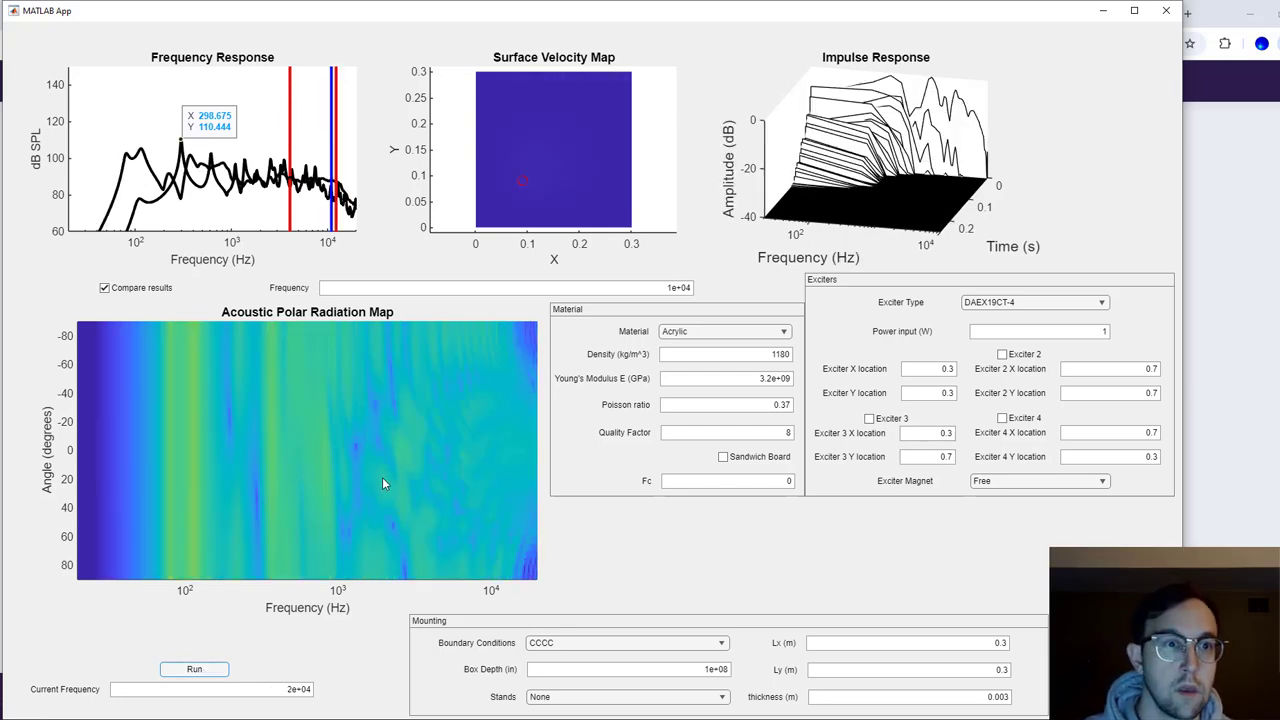
# Delete the data tip on the aluminum peak and mark the acrylic curve's low-frequency peak near 116 Hz
pyautogui.rightClick(224, 132)
pyautogui.click(250, 171)
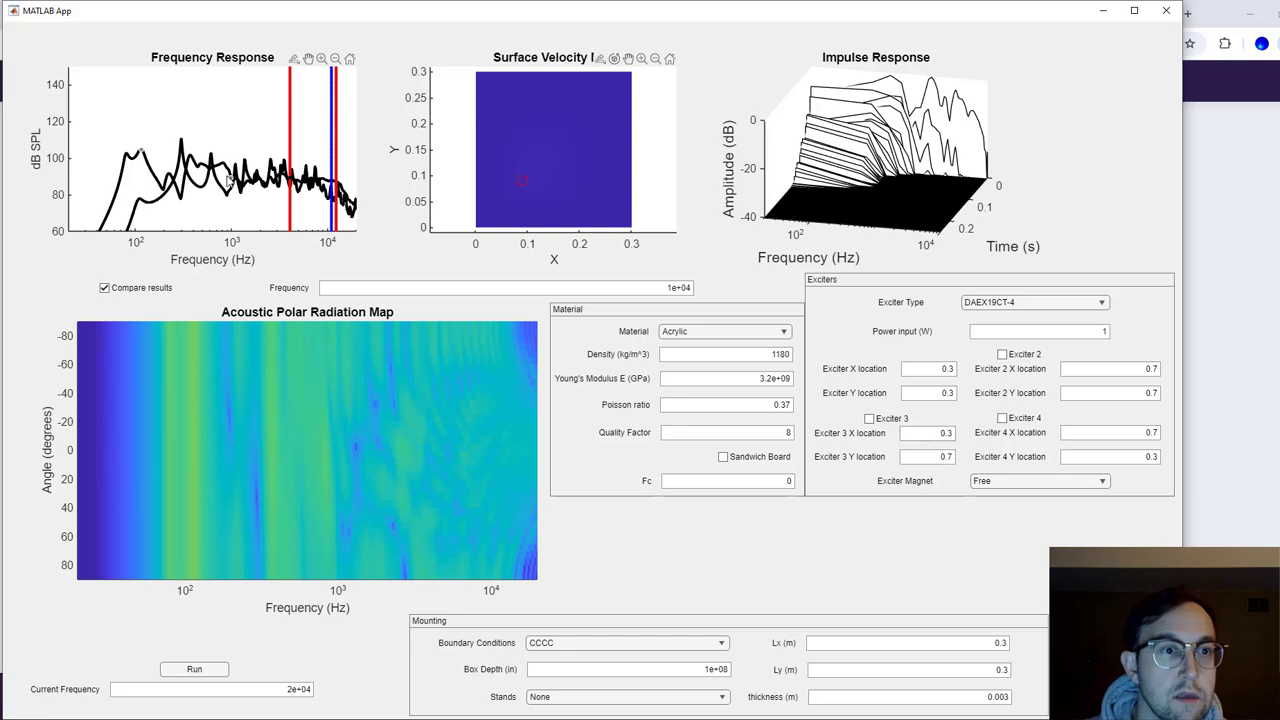
pyautogui.moveTo(178, 162)
# Display the acrylic panel's surface velocity map at 116 Hz and examine the area around the exciter
pyautogui.doubleClick(610, 286)
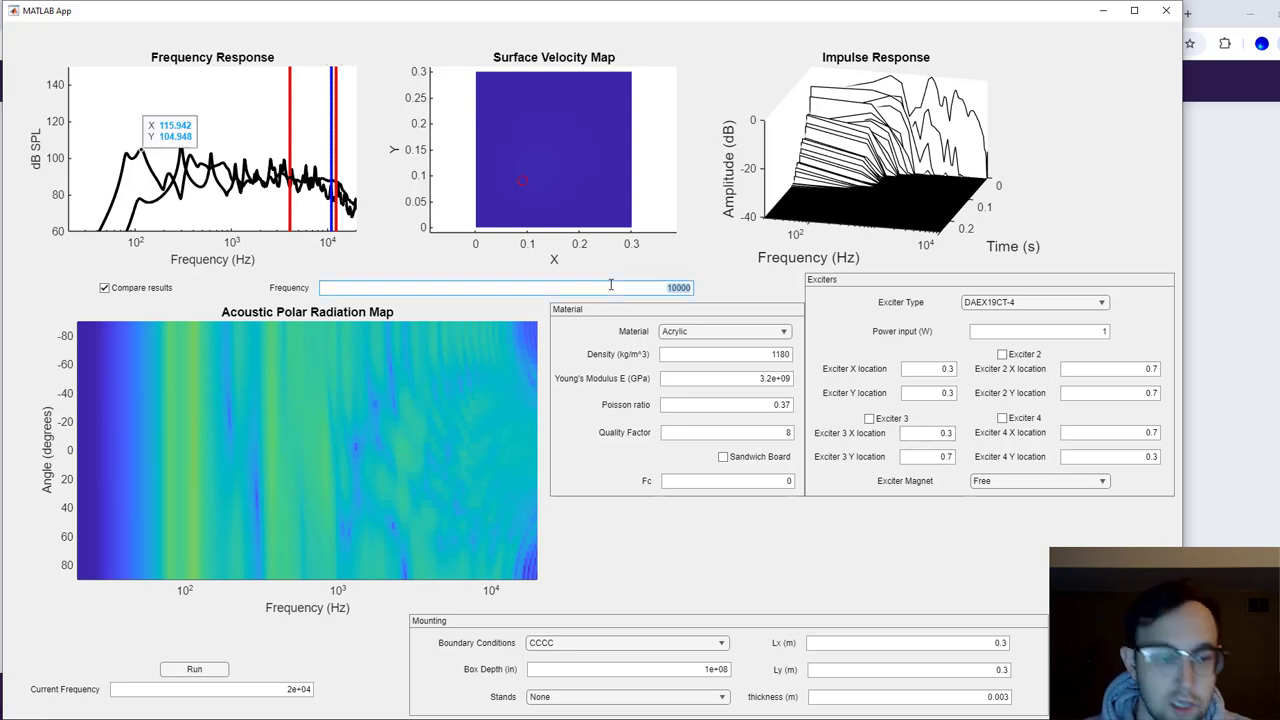
pyautogui.write('116')
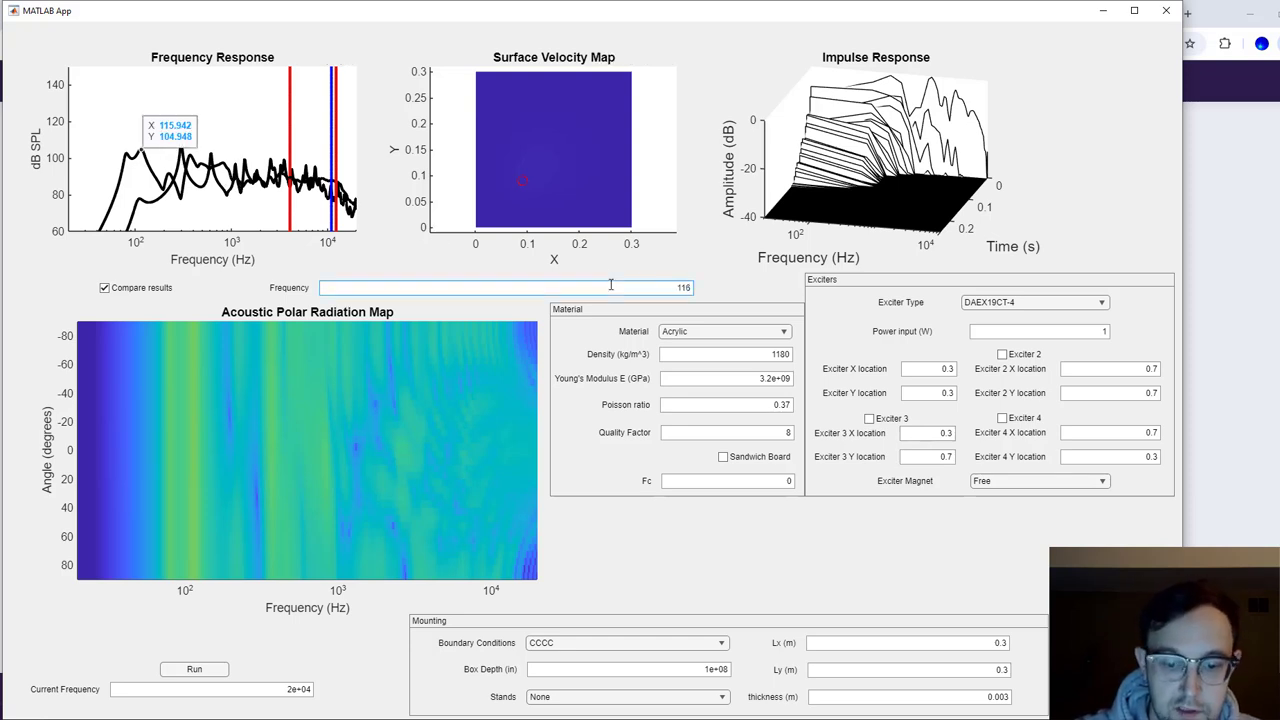
pyautogui.press('Return')
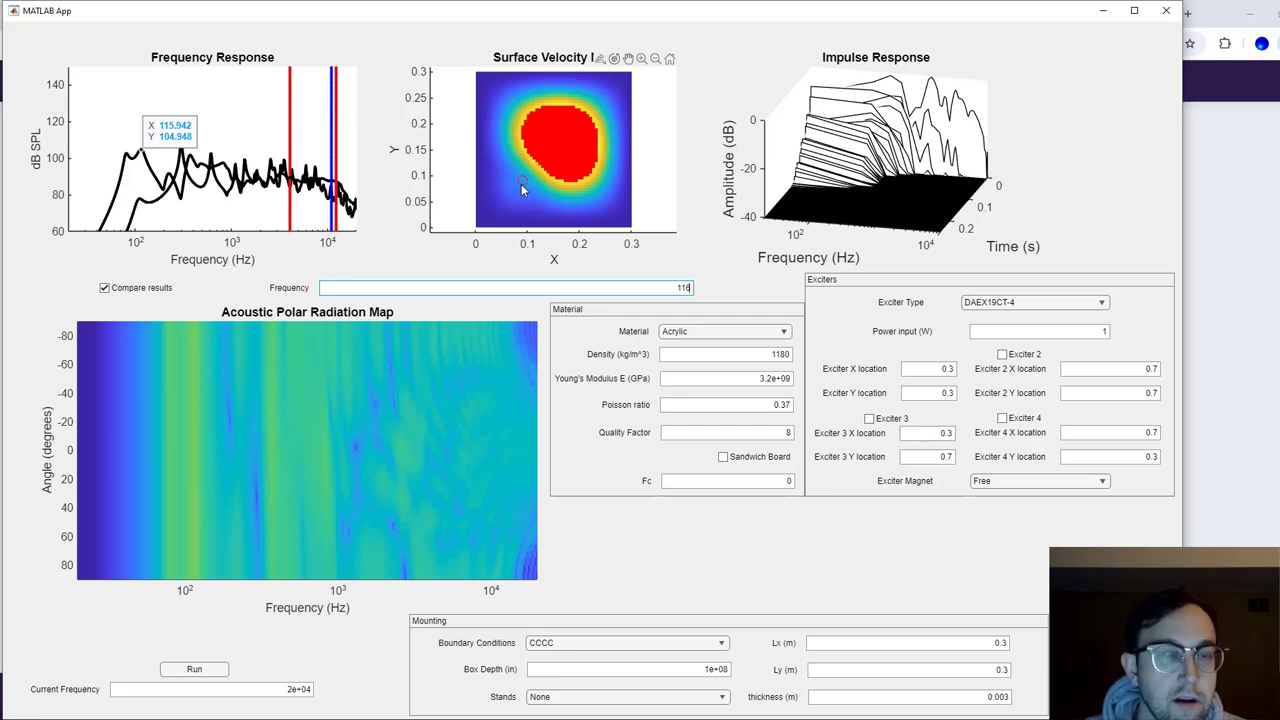
pyautogui.moveTo(521, 184)
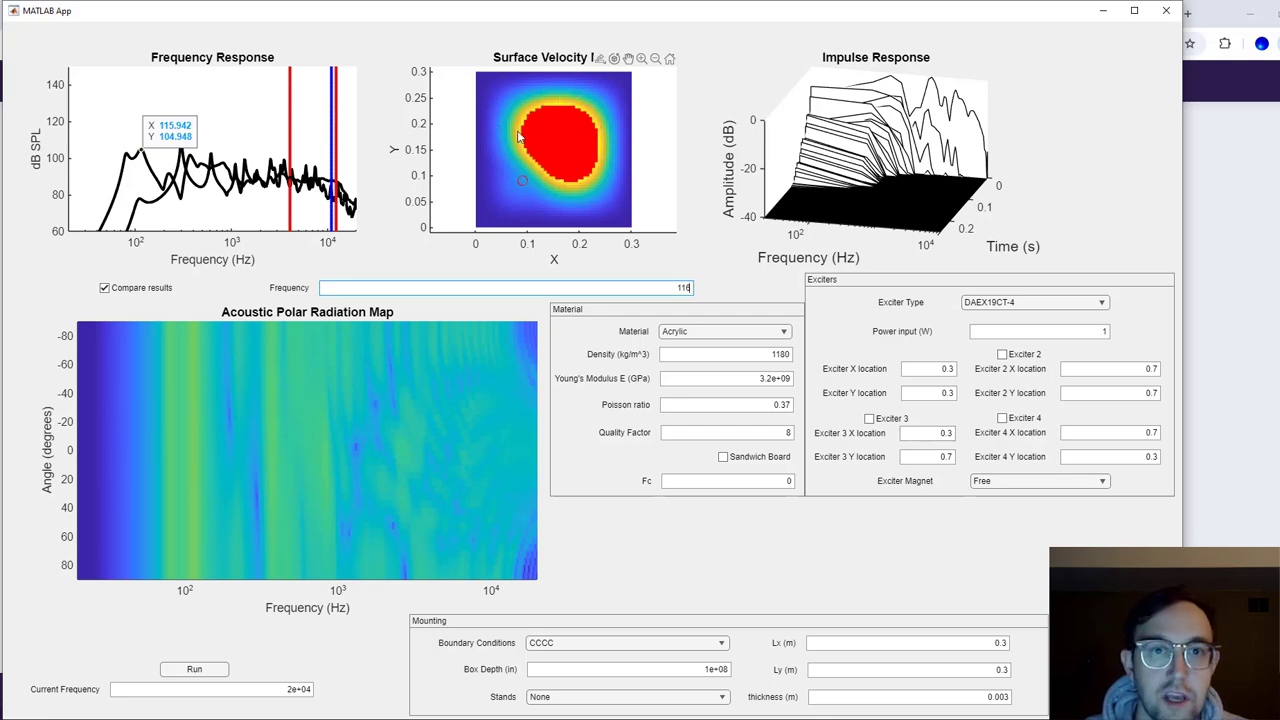
pyautogui.moveTo(573, 183)
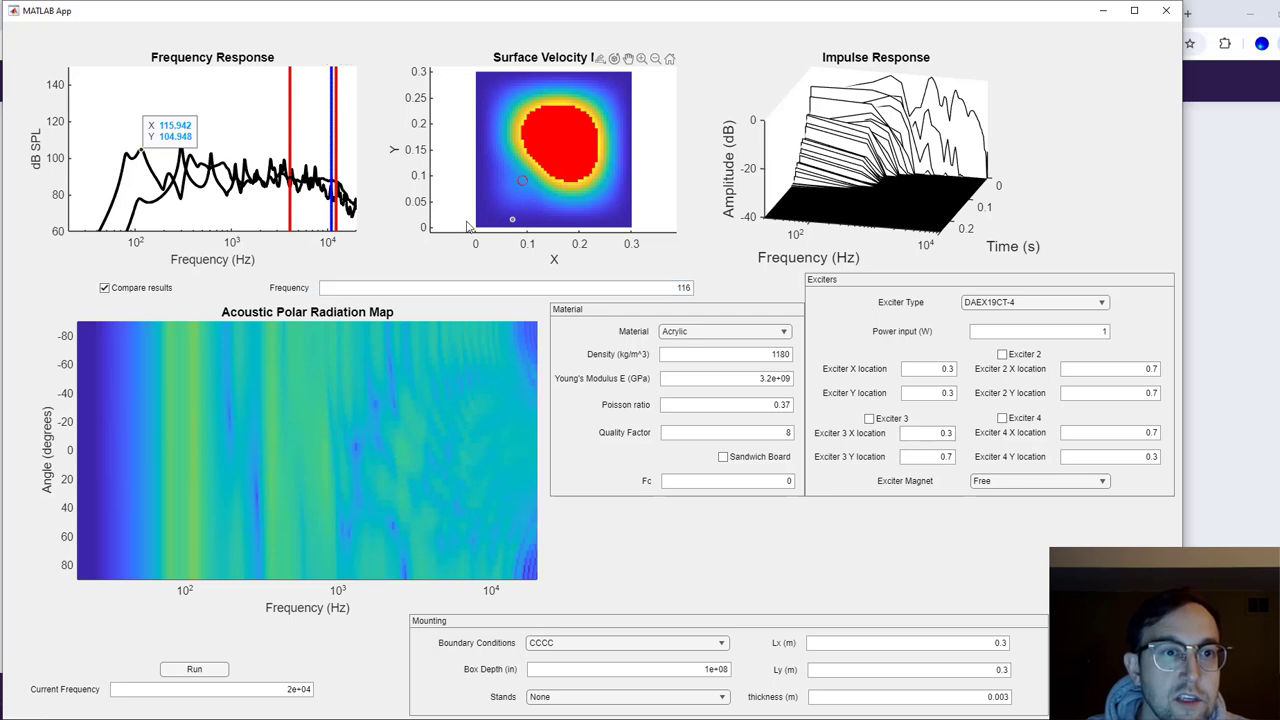
# Probe the acrylic frequency response near 834 Hz and display the surface velocity map at 834 Hz
pyautogui.click(225, 164)
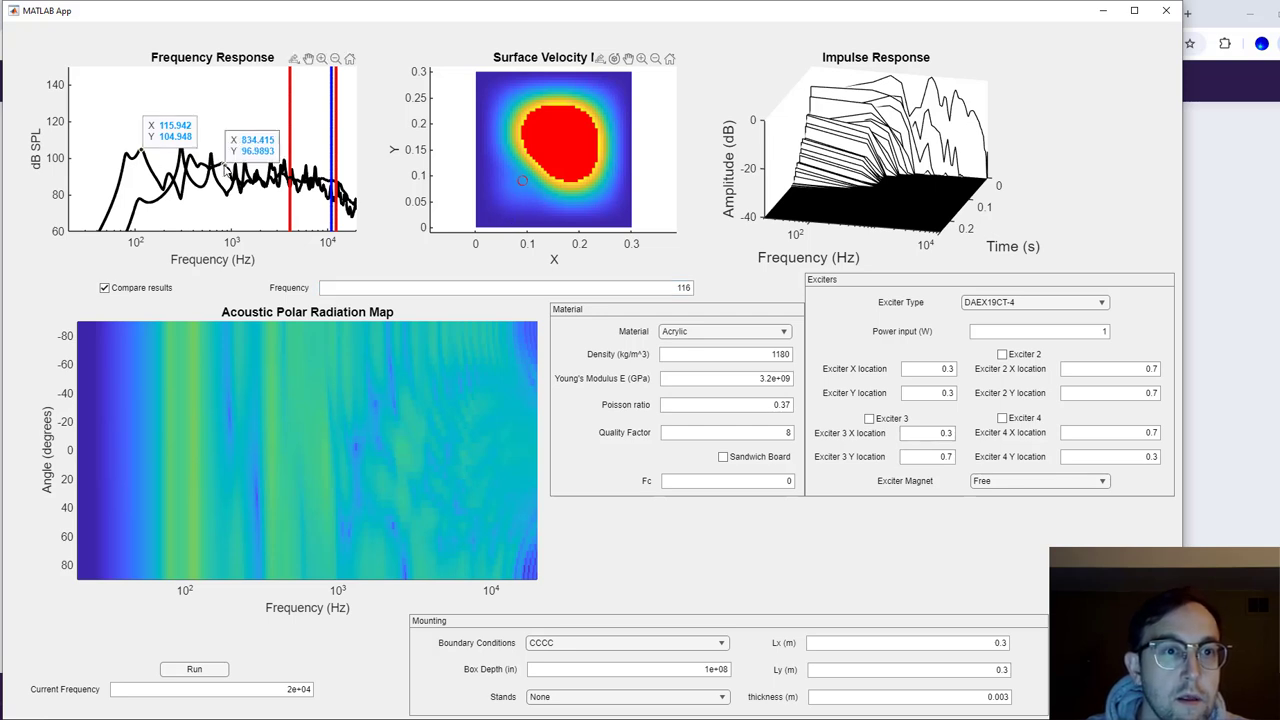
pyautogui.click(637, 288)
pyautogui.doubleClick(637, 288)
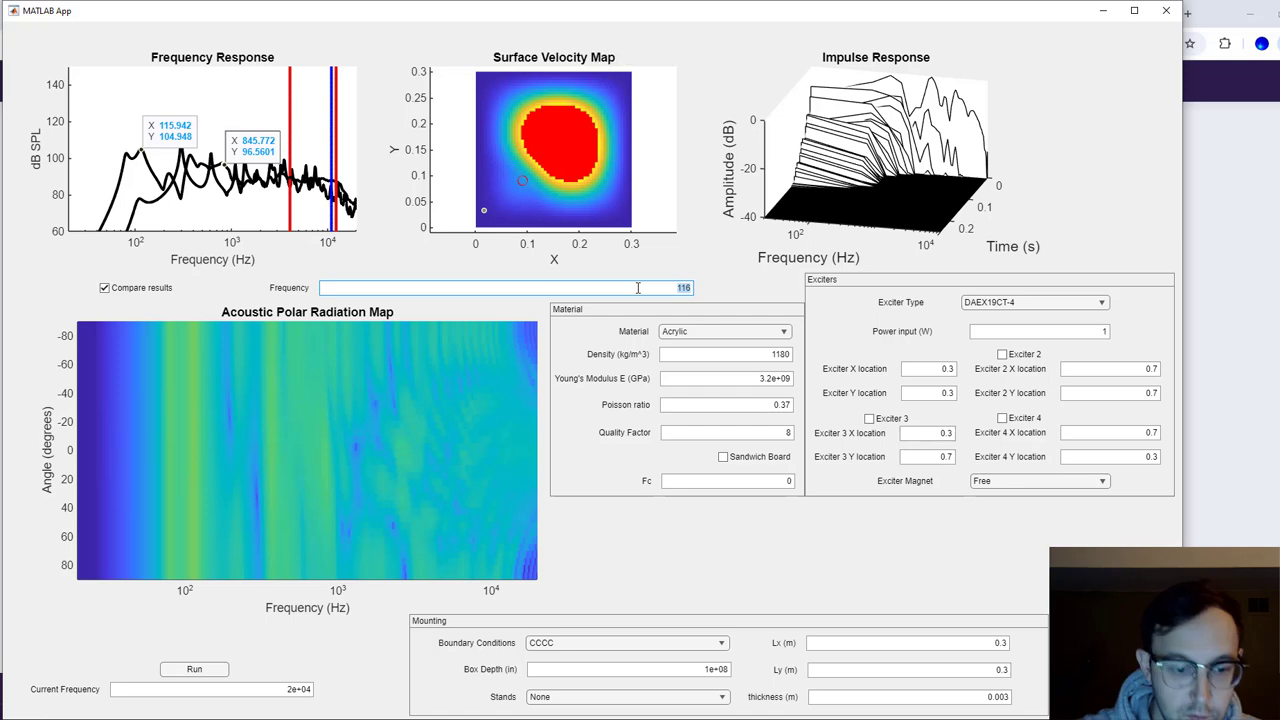
pyautogui.write('834')
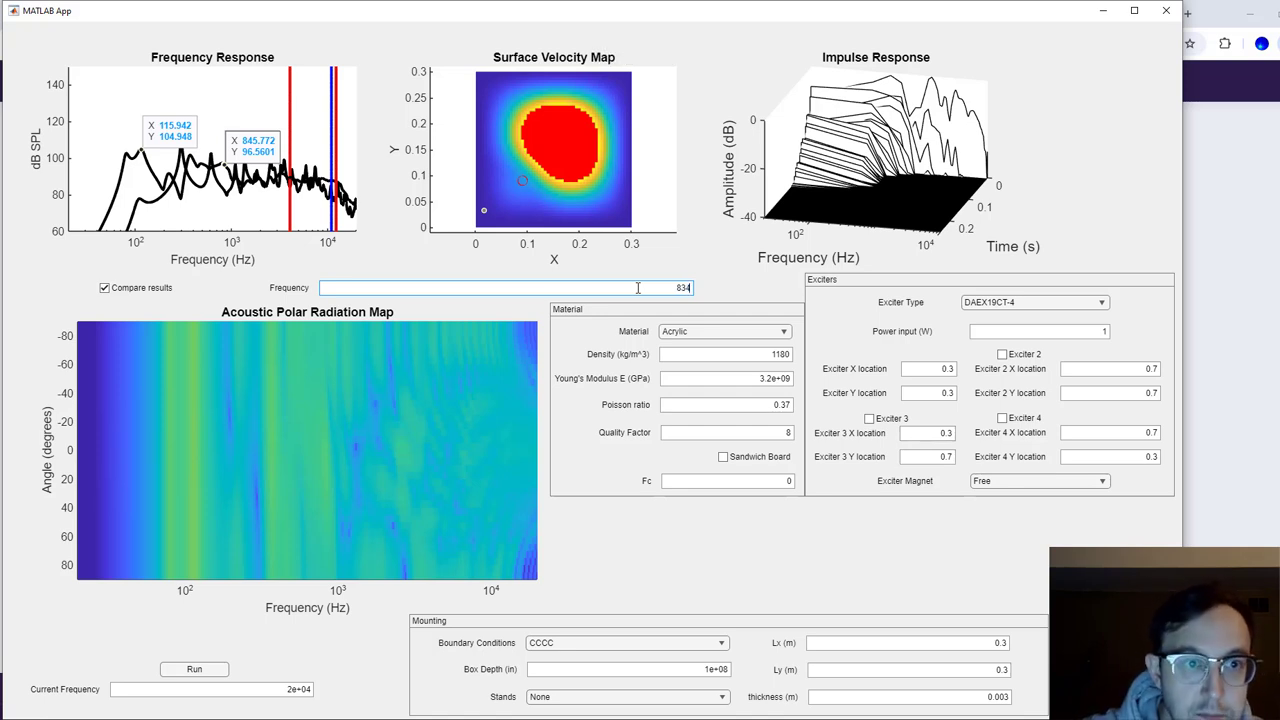
pyautogui.press('Return')
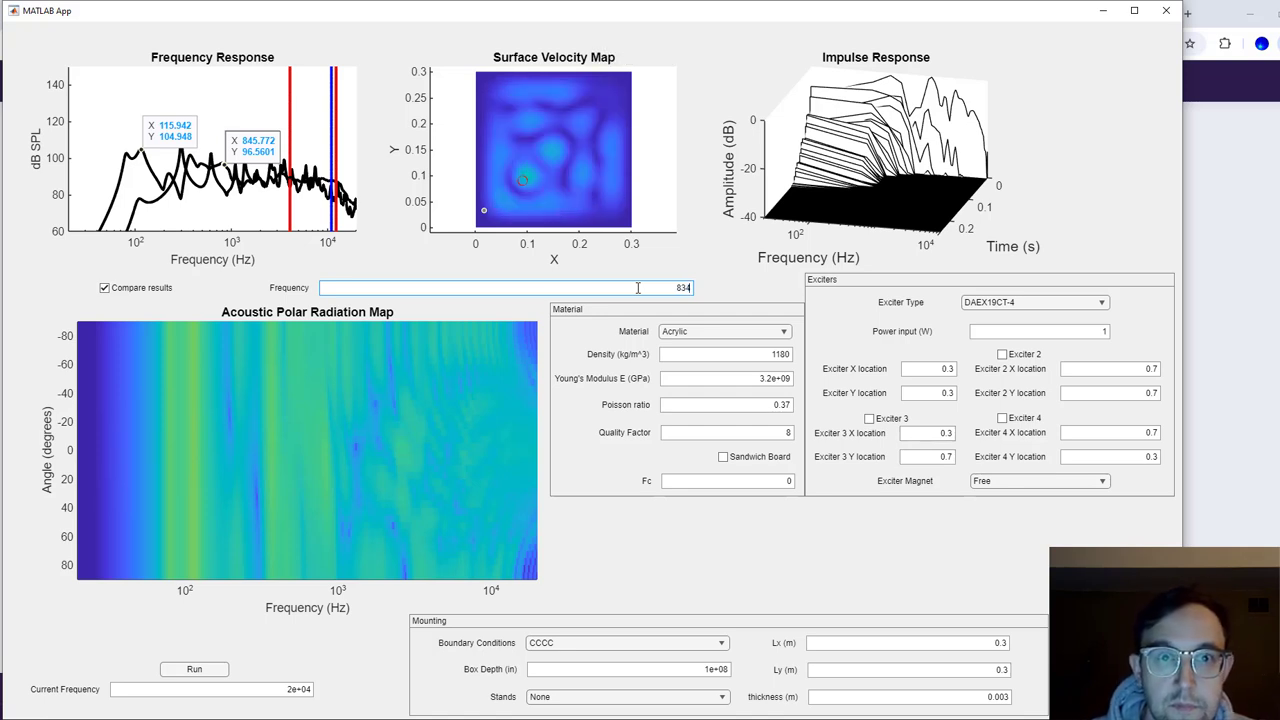
pyautogui.click(525, 173)
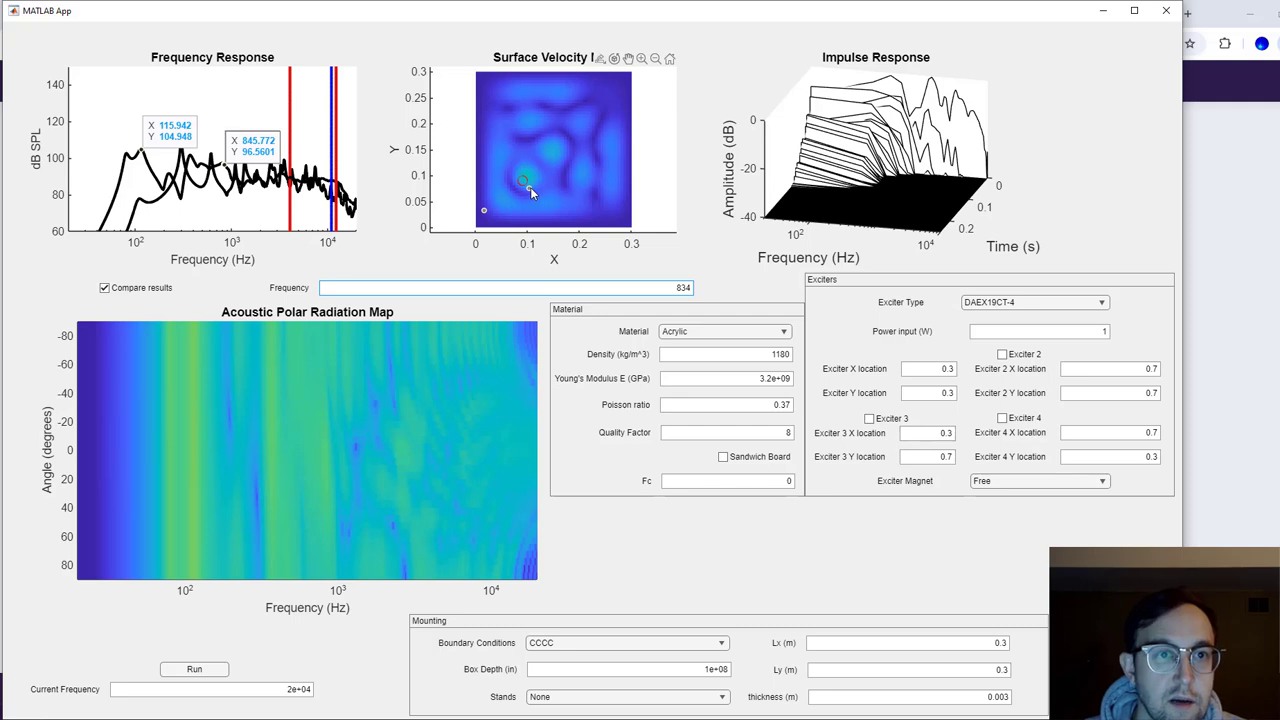
# Delete all data tips from the frequency response and display the acrylic panel's surface velocity map at 15000 Hz
pyautogui.rightClick(255, 147)
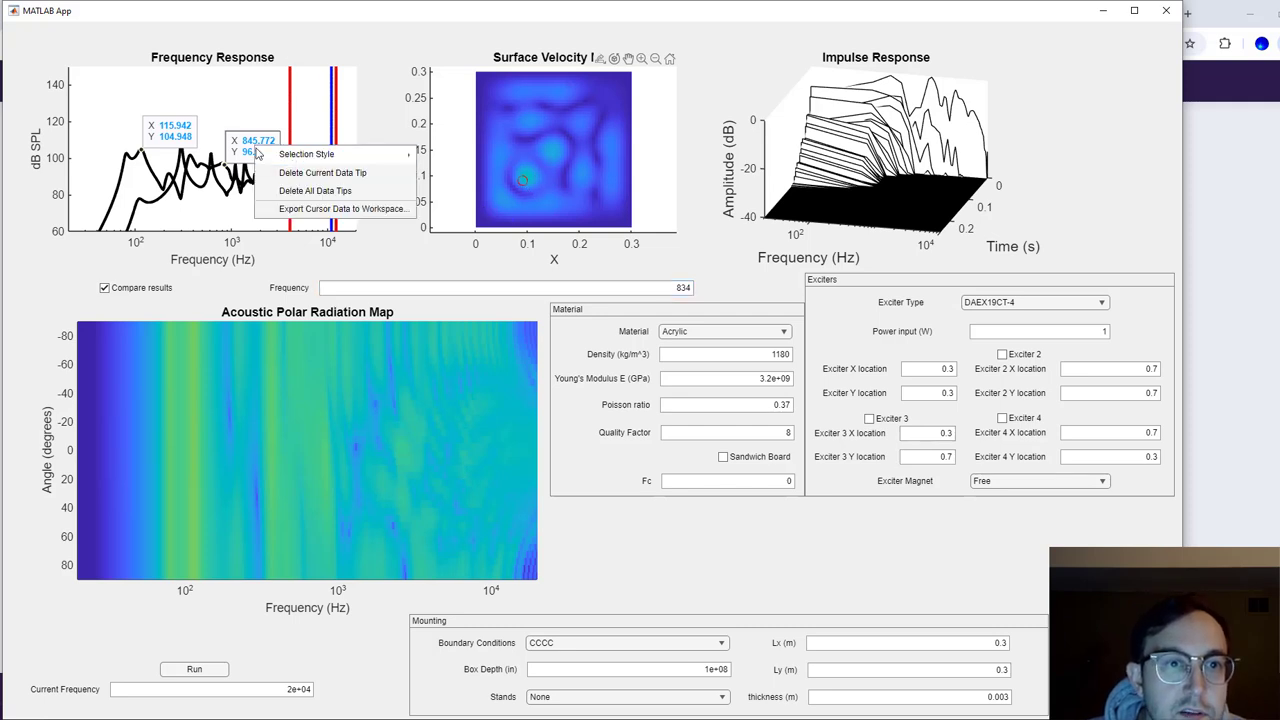
pyautogui.click(288, 190)
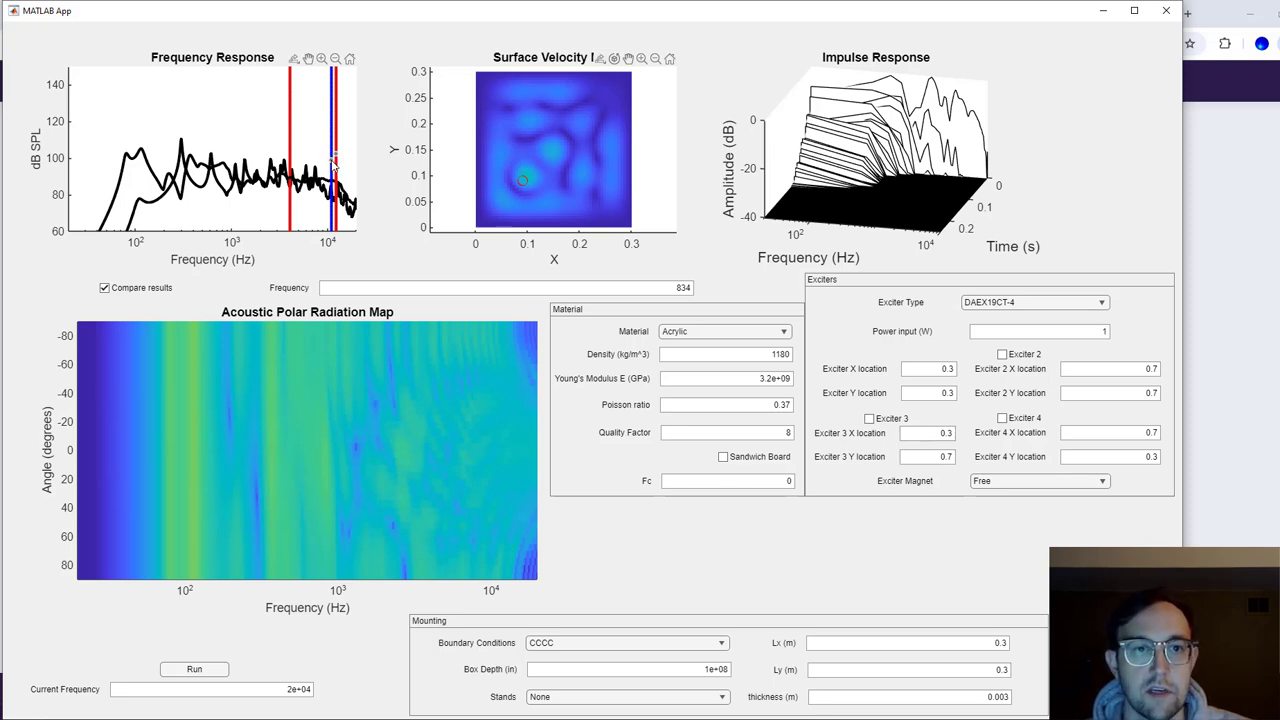
pyautogui.doubleClick(643, 287)
pyautogui.write('15')
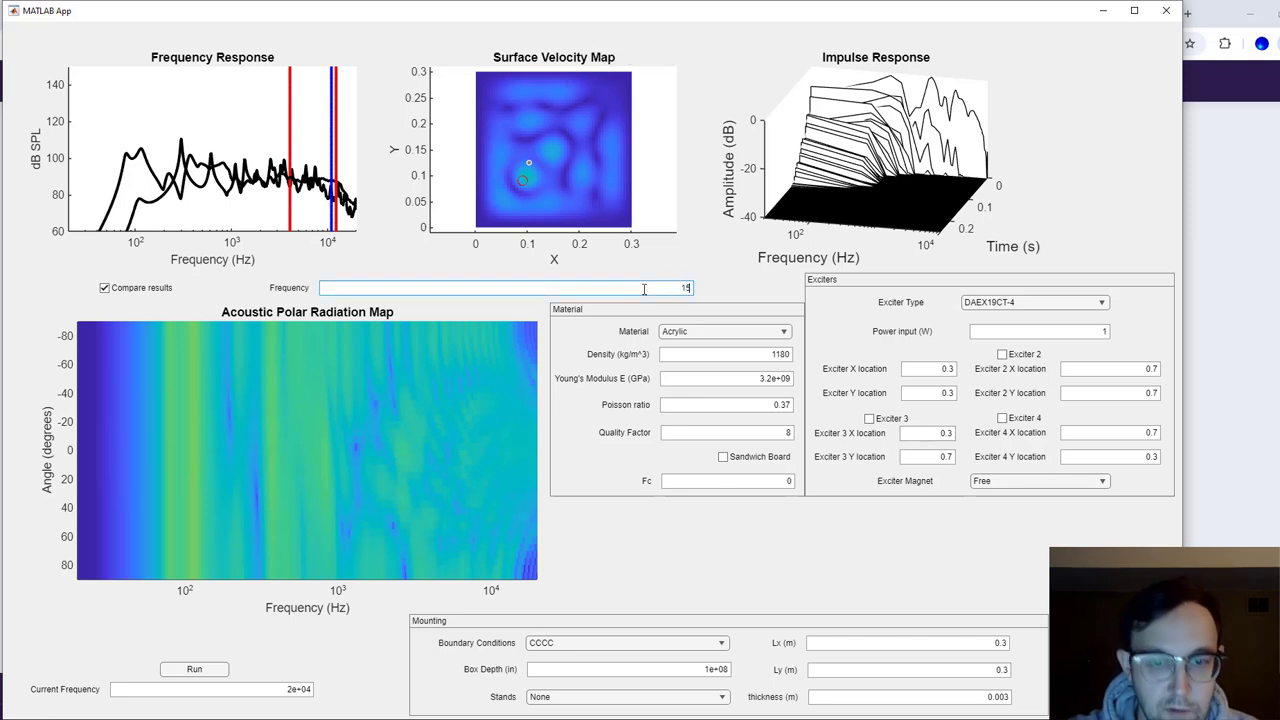
pyautogui.write('000')
pyautogui.press('Return')
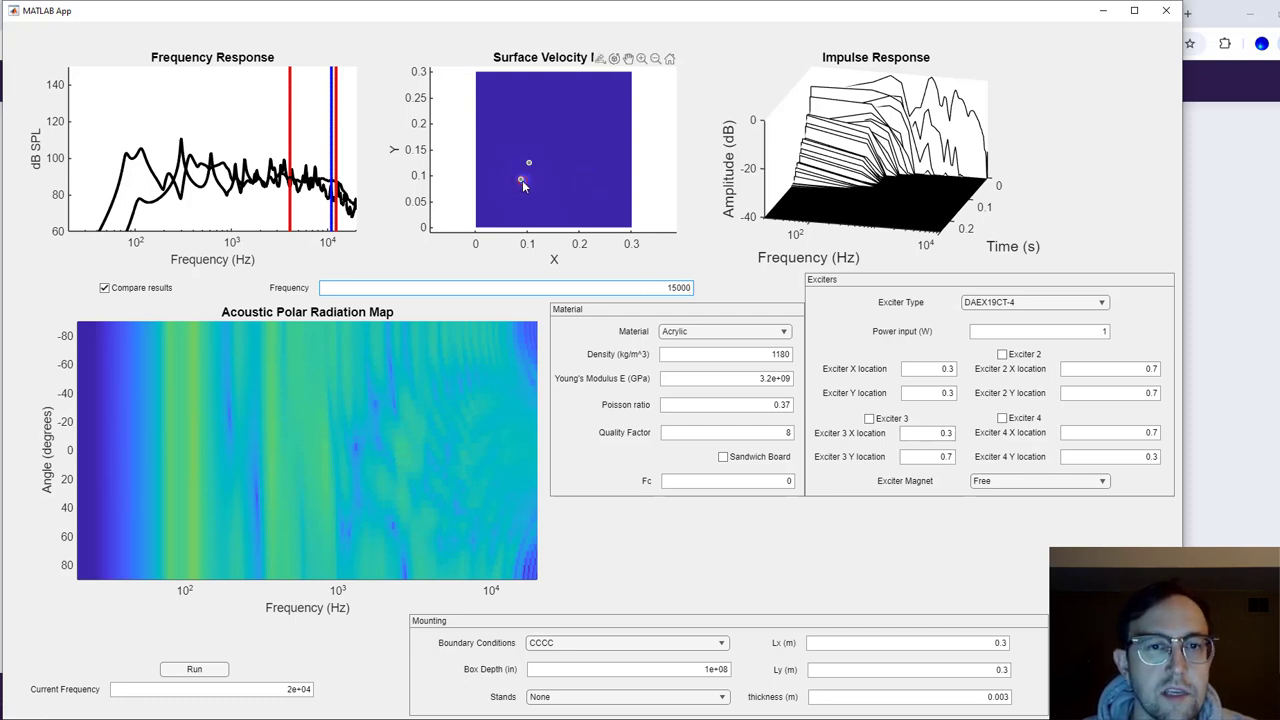
pyautogui.moveTo(522, 180)
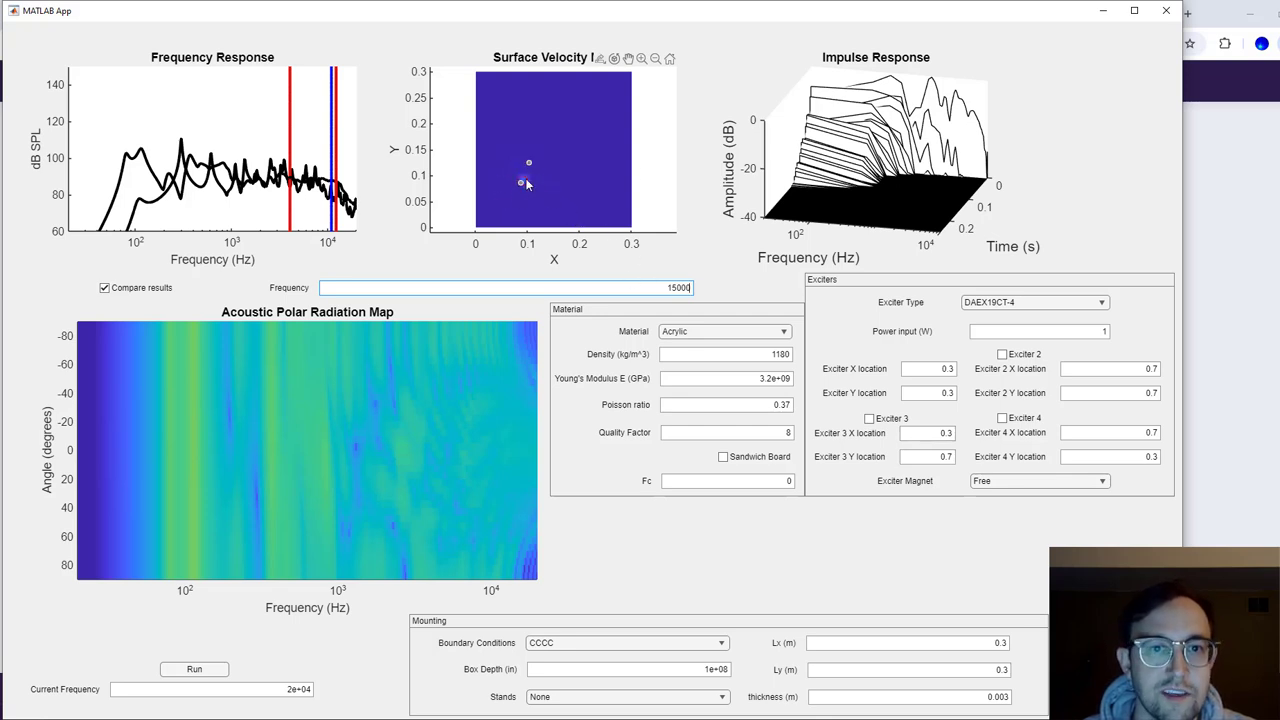
# Display the acrylic panel's surface velocity map at 12000 Hz
pyautogui.doubleClick(645, 288)
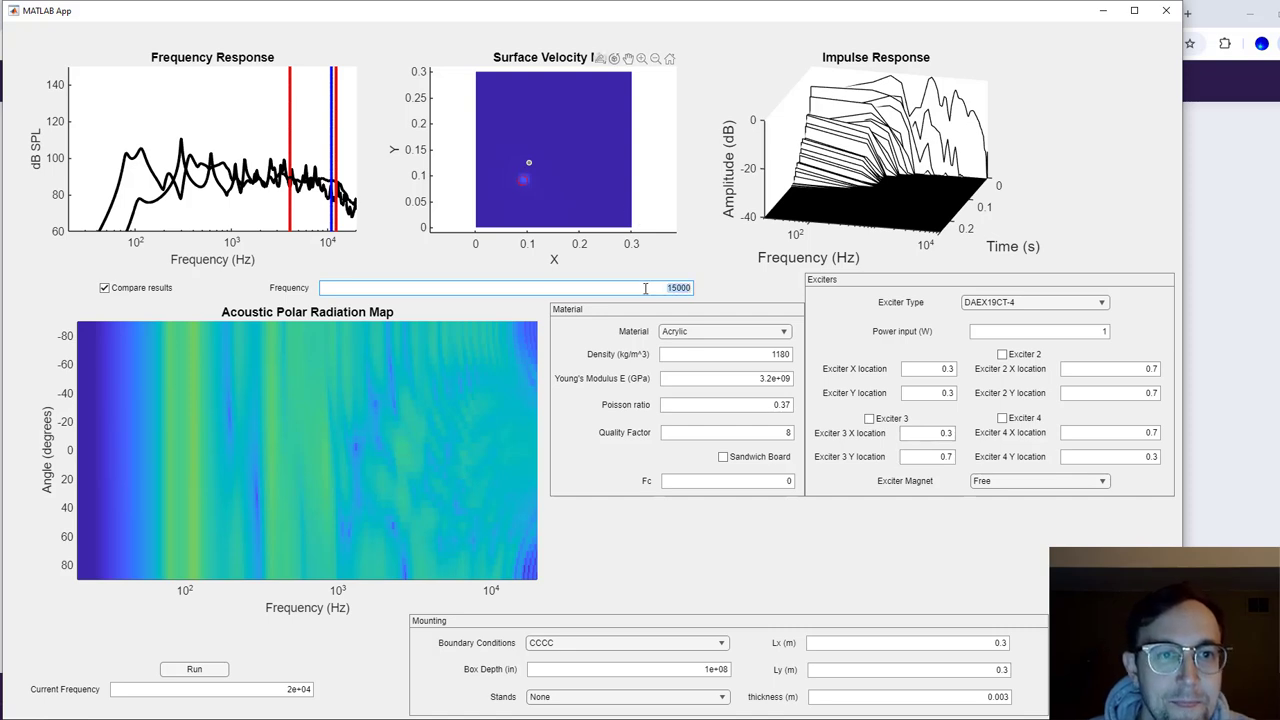
pyautogui.write('120')
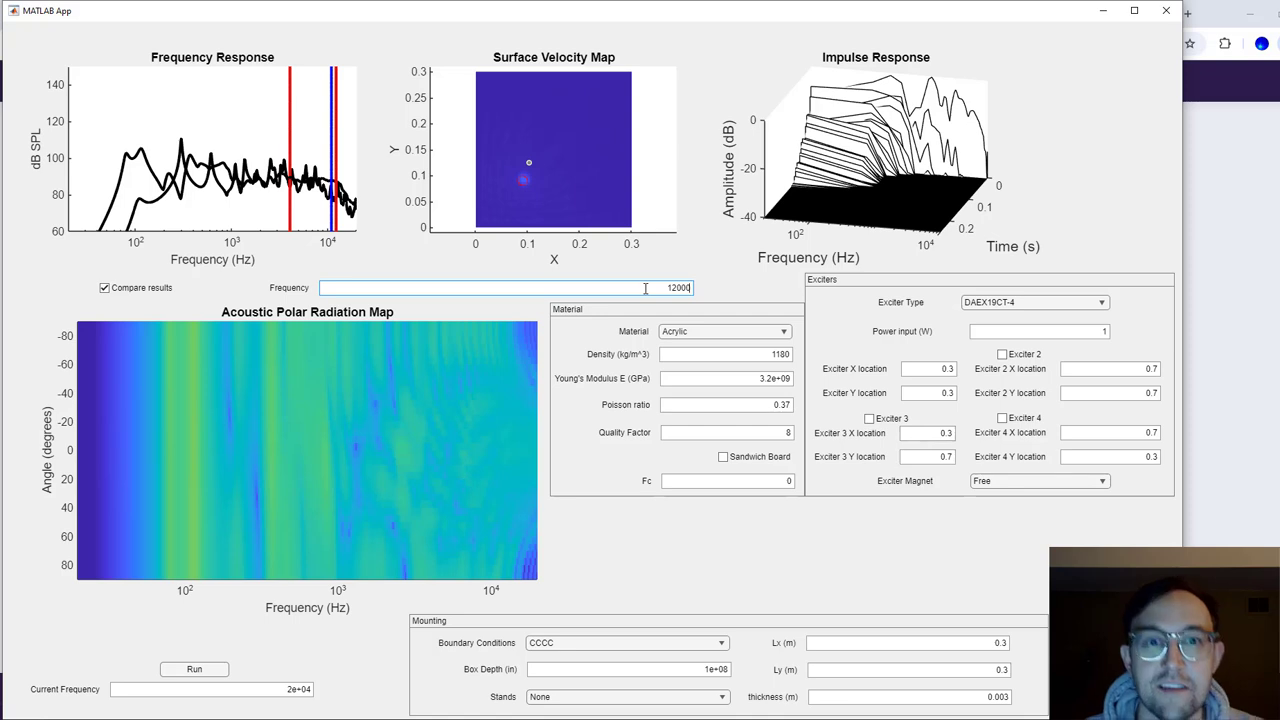
pyautogui.click(515, 202)
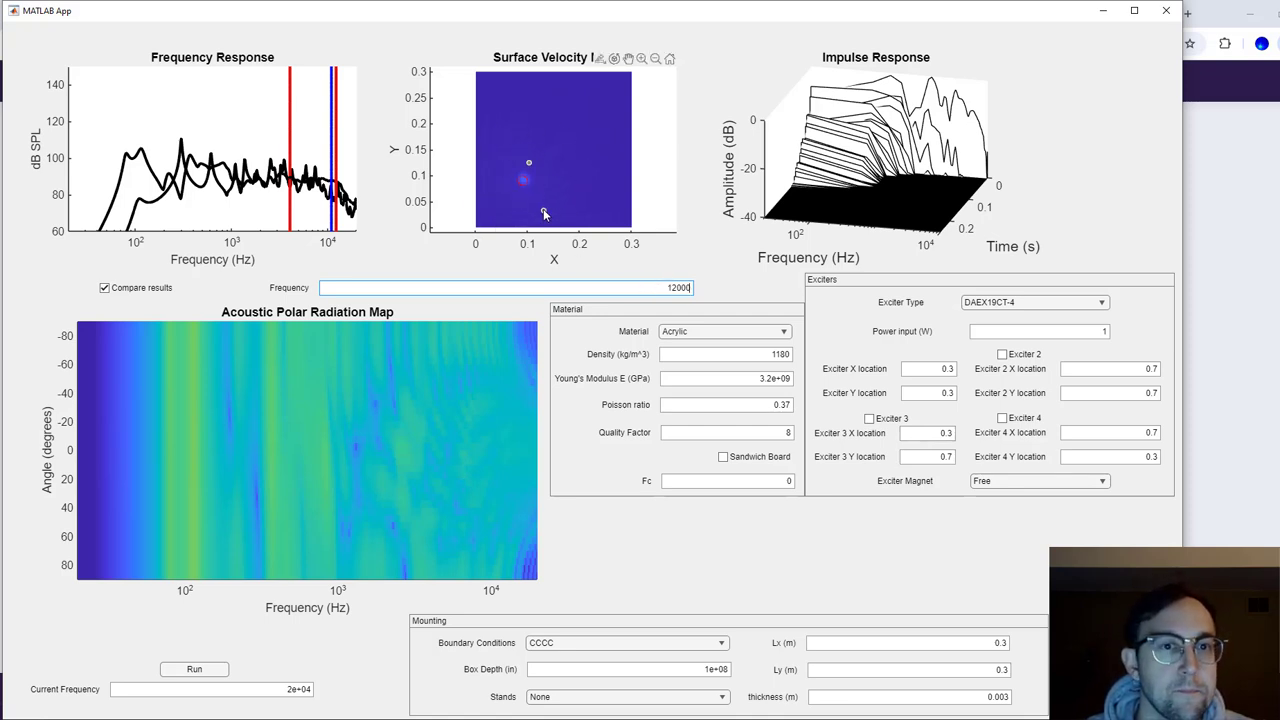
# Display the surface velocity map at 11000 Hz and examine the acrylic panel's impulse response
pyautogui.doubleClick(649, 287)
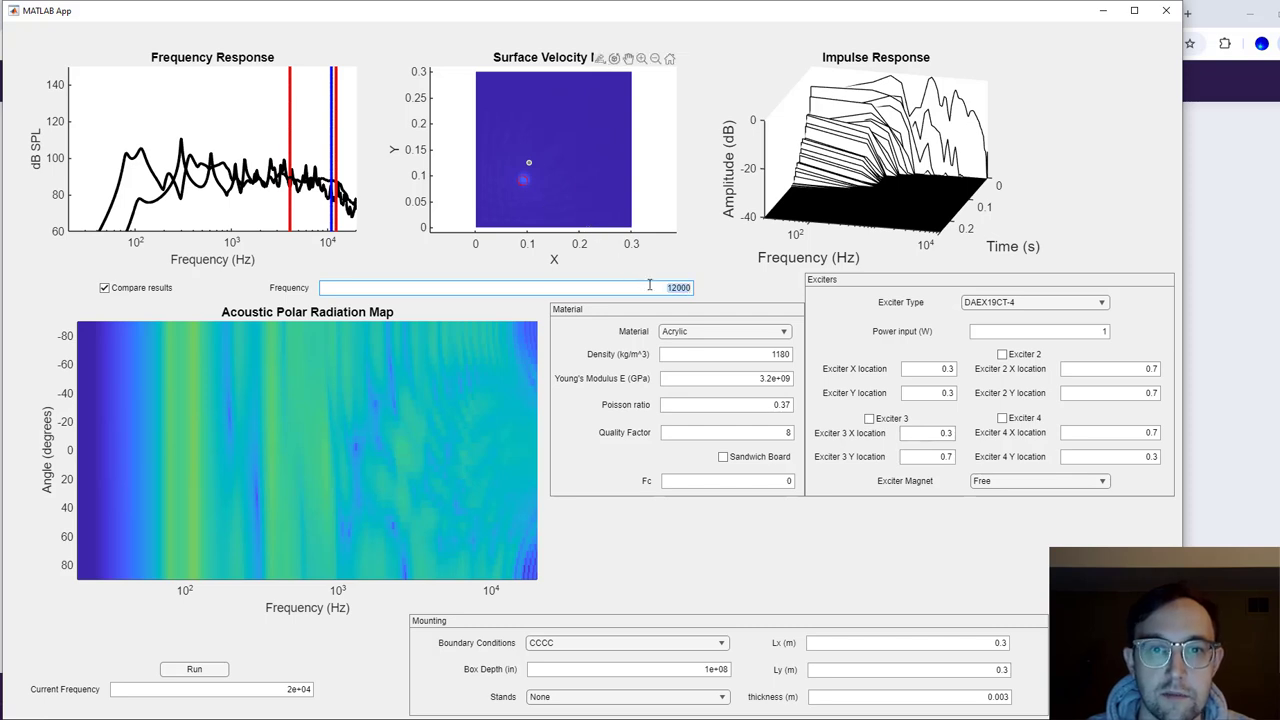
pyautogui.press('BackSpace')
pyautogui.write('1100')
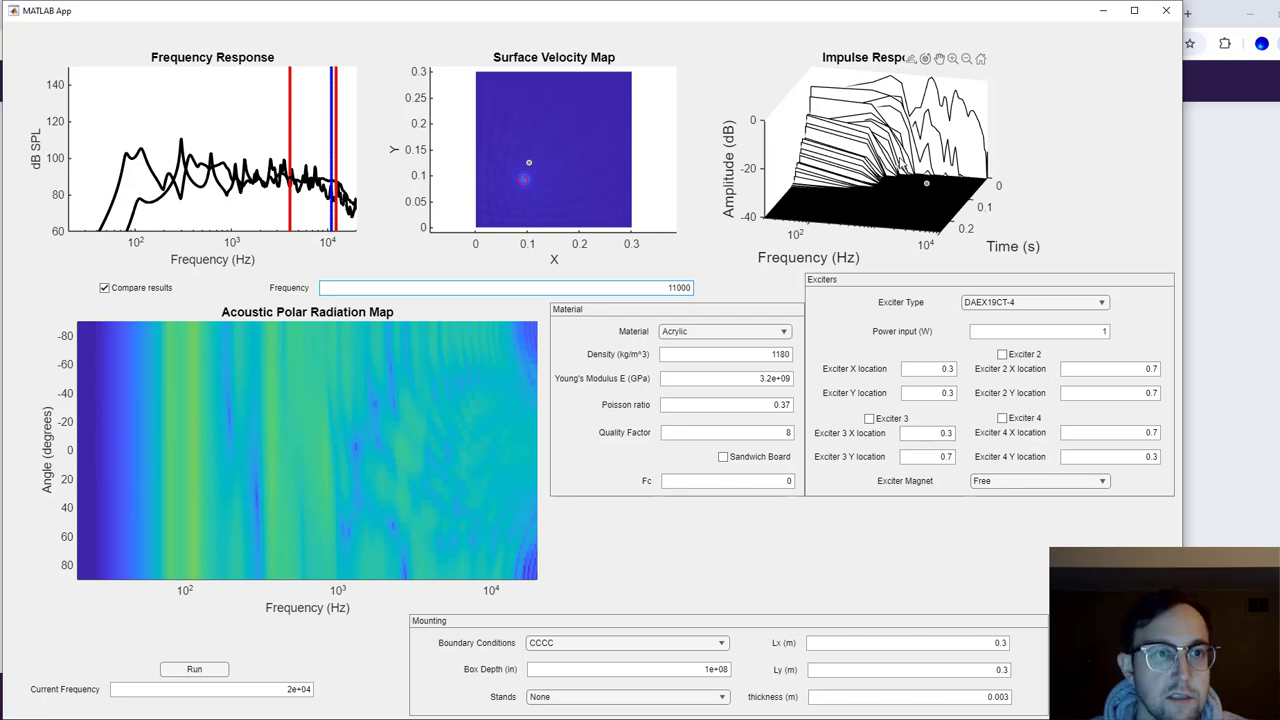
pyautogui.write('0')
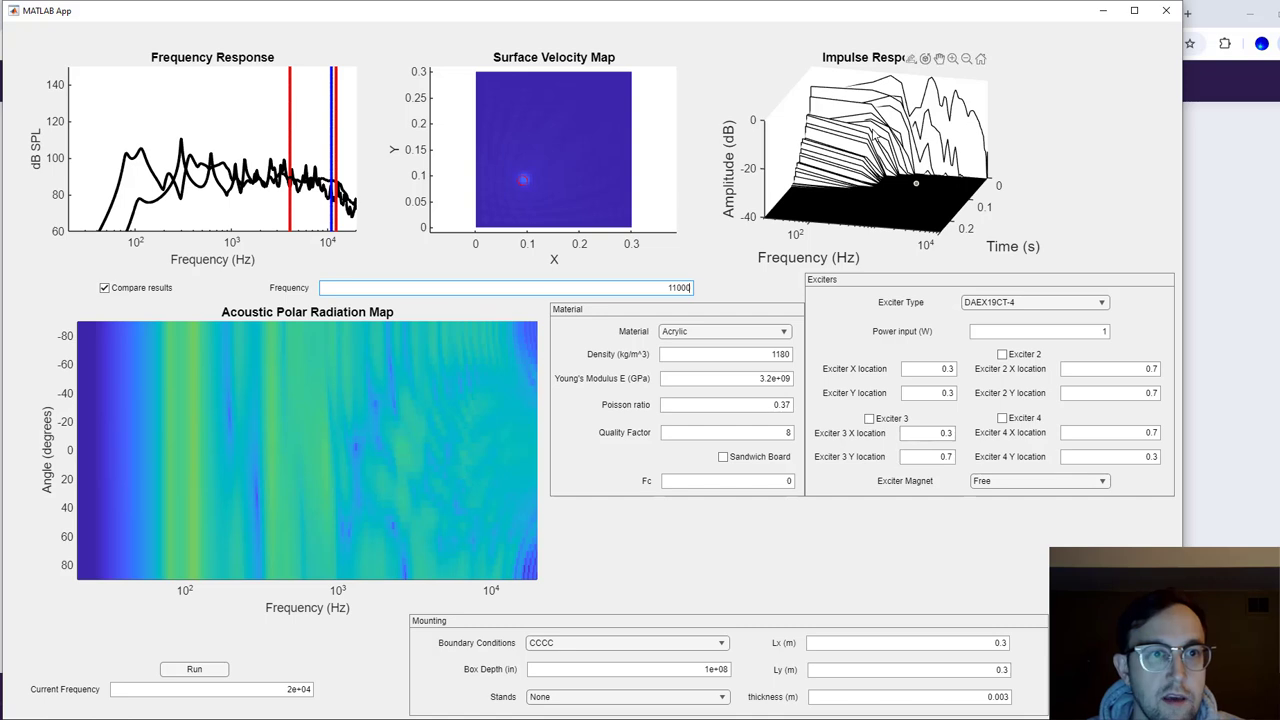
pyautogui.press('BackSpace')
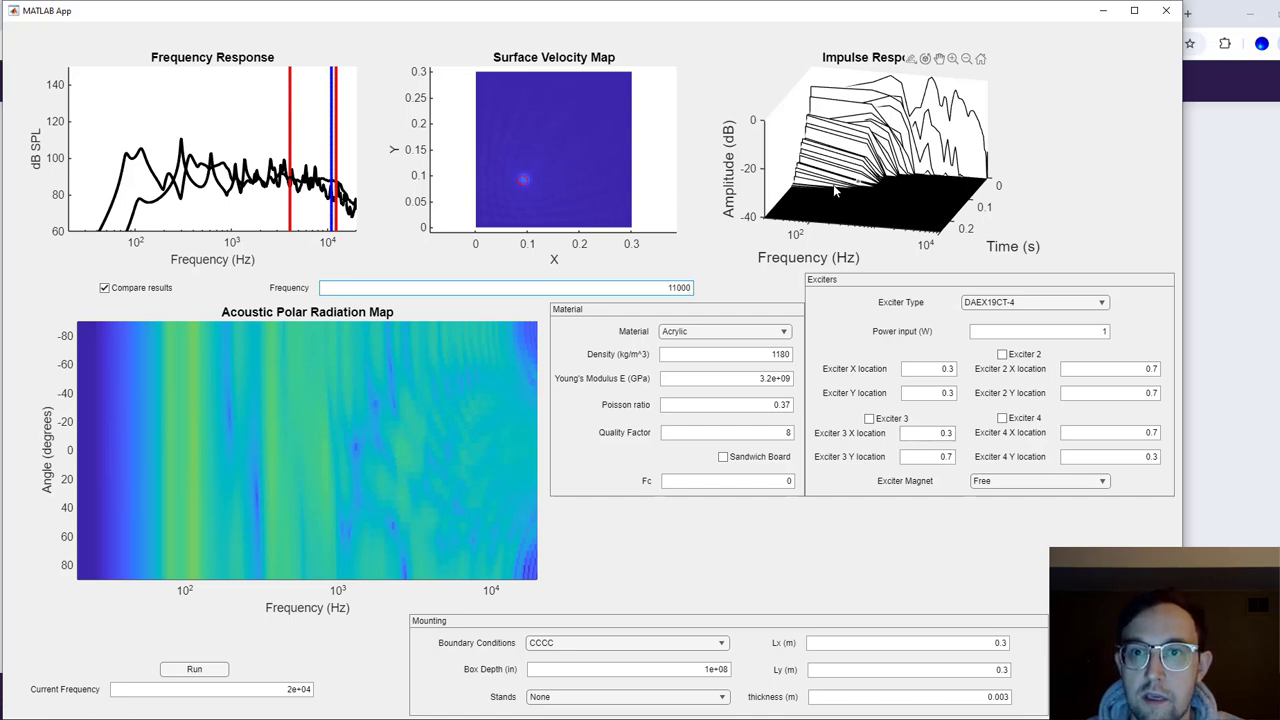
pyautogui.write('0')
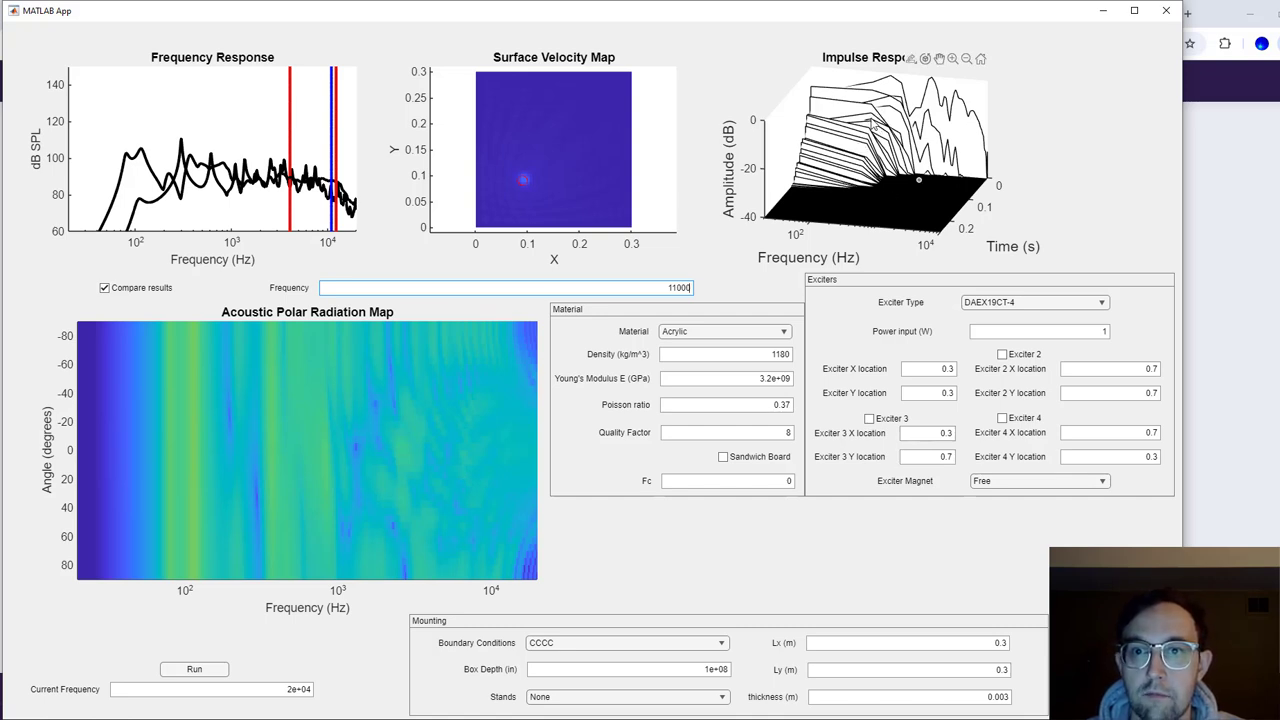
pyautogui.press('BackSpace')
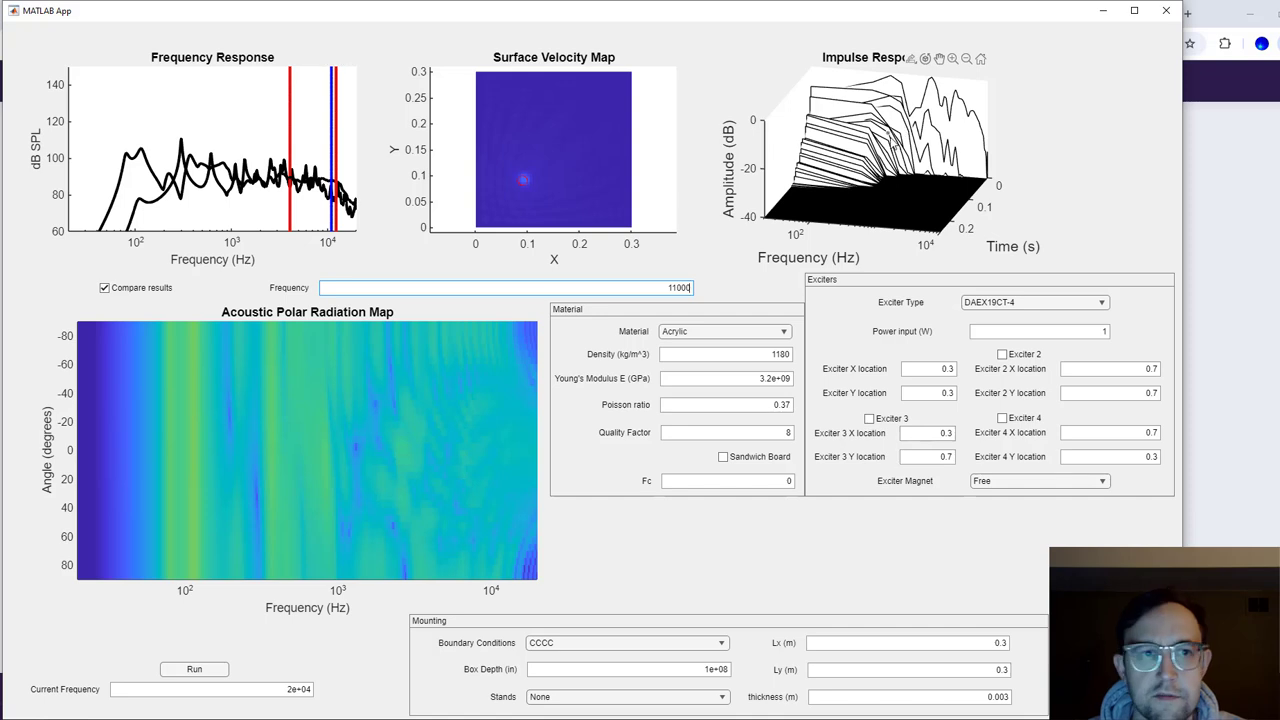
pyautogui.write('0')
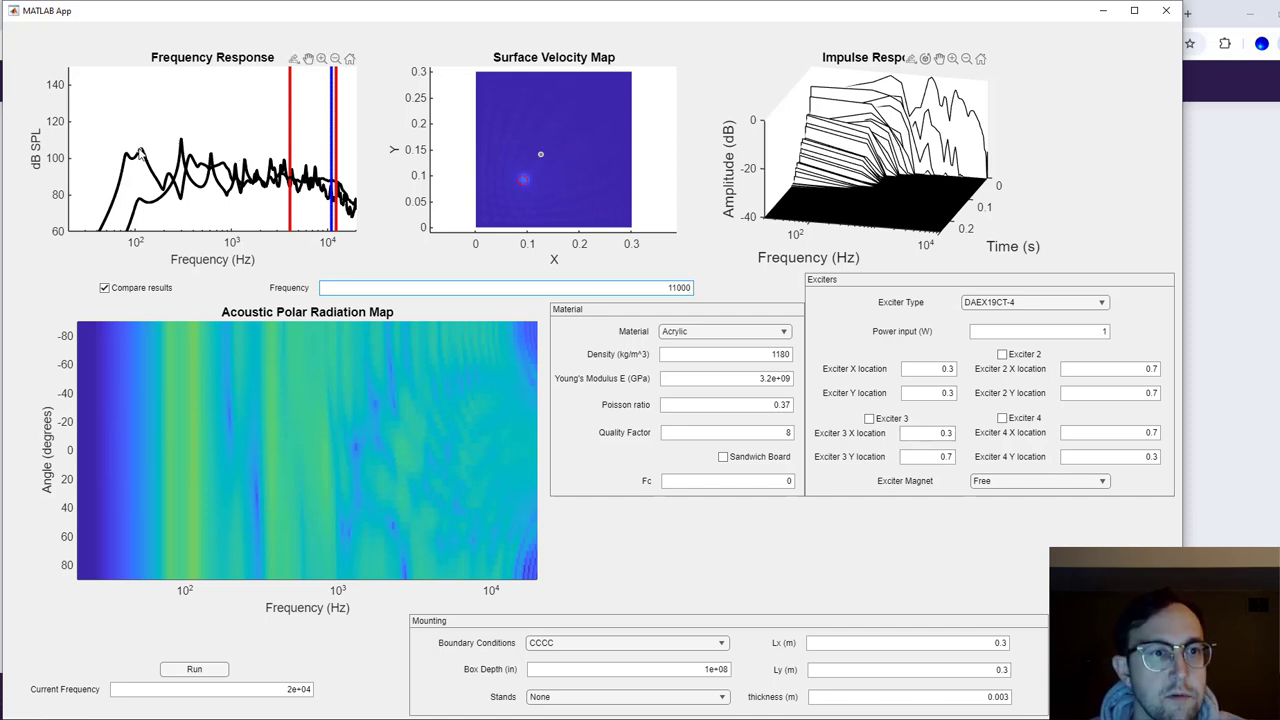
pyautogui.press('BackSpace')
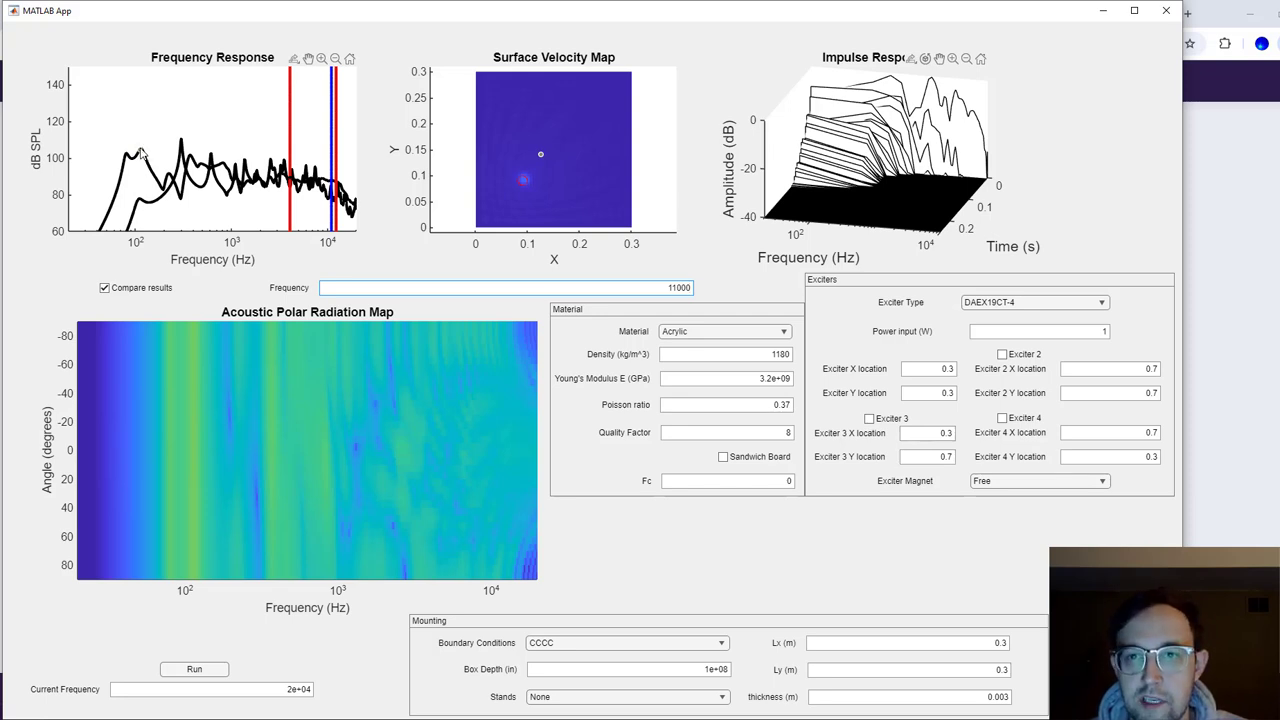
pyautogui.press('BackSpace')
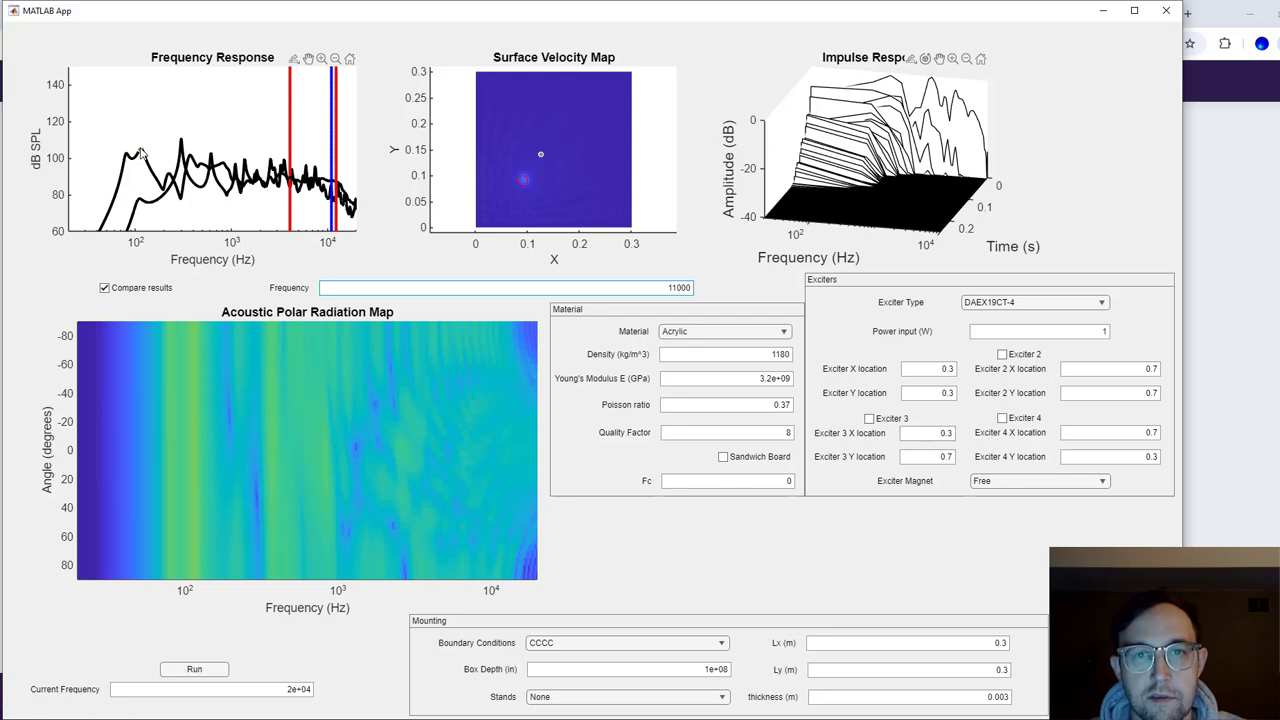
pyautogui.write('0')
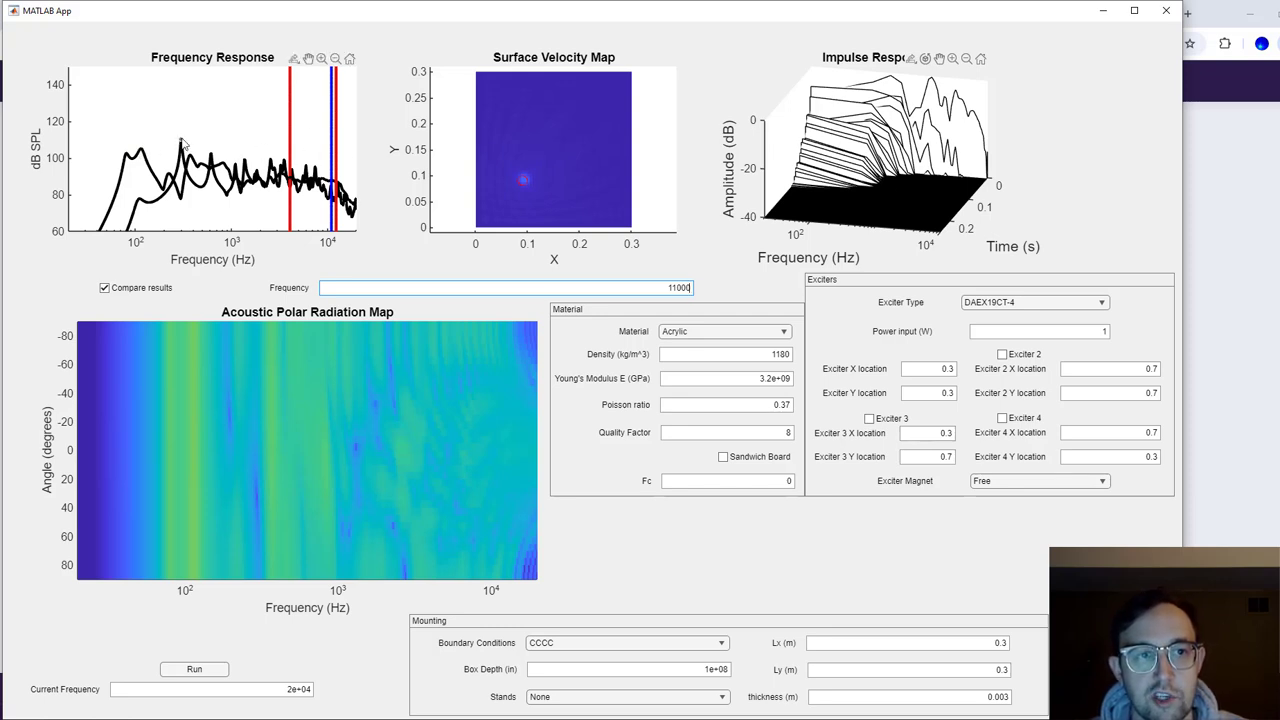
pyautogui.press('BackSpace')
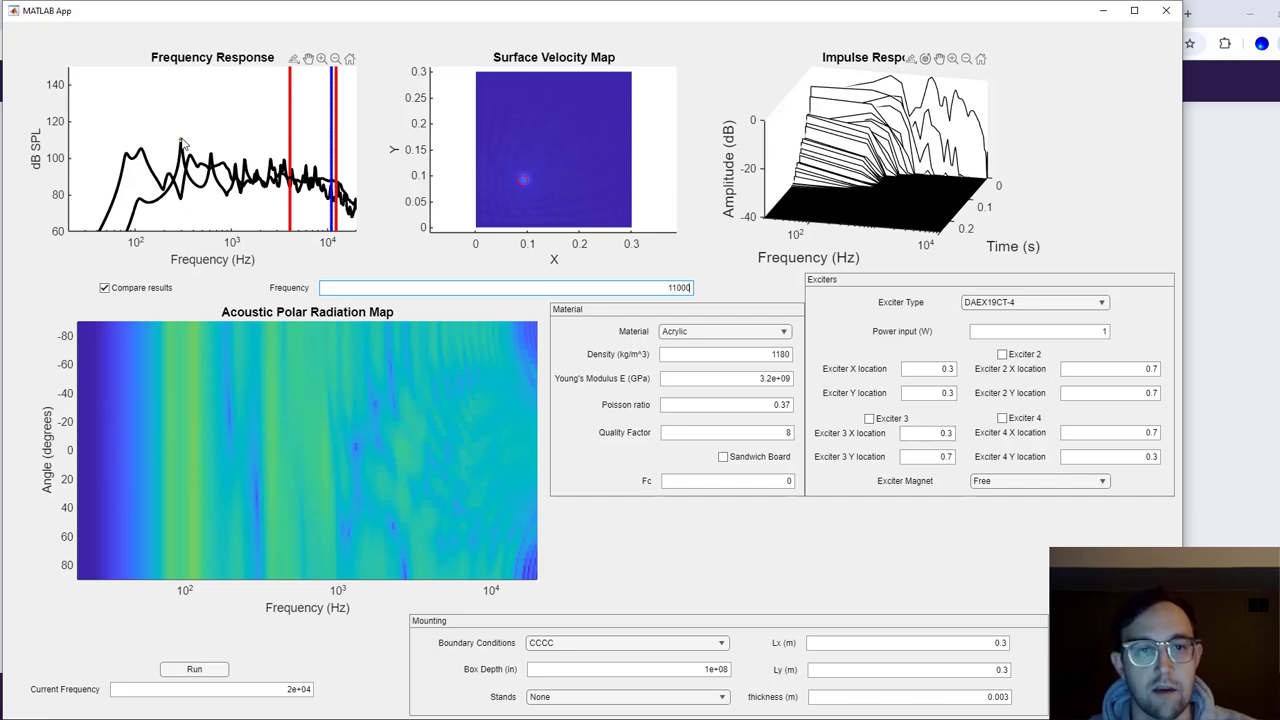
pyautogui.write('0')
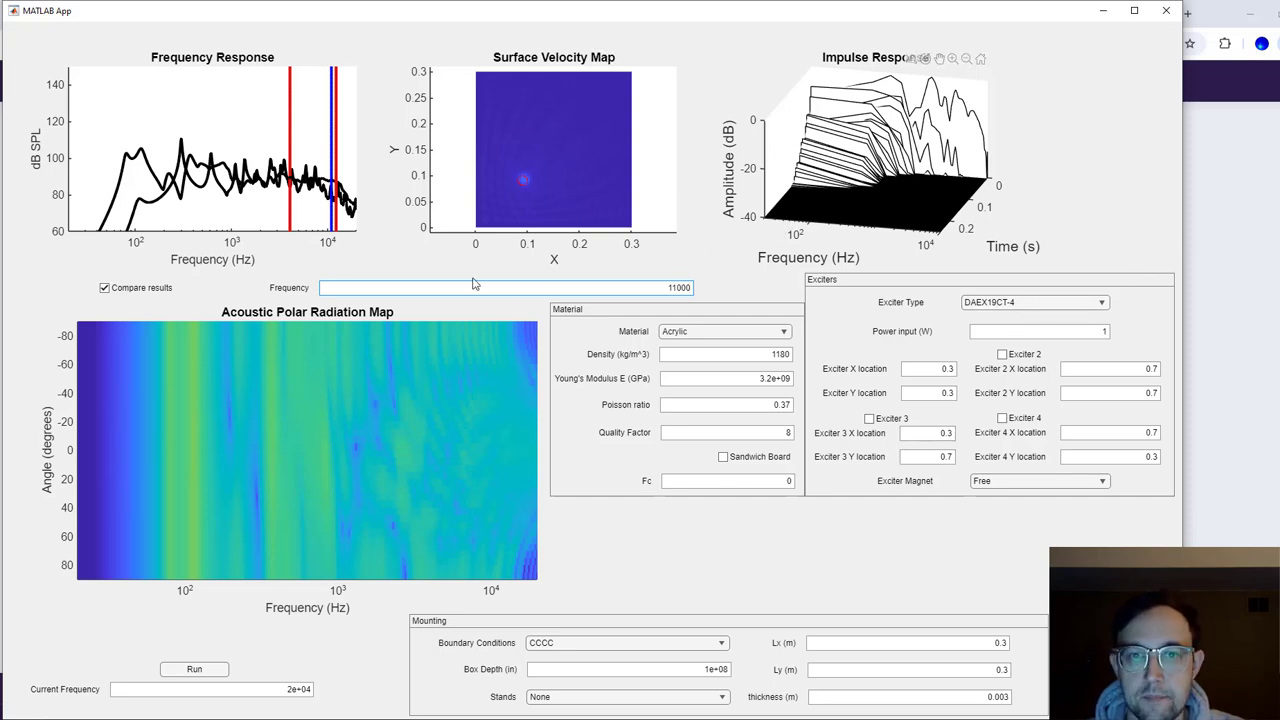
pyautogui.press('BackSpace')
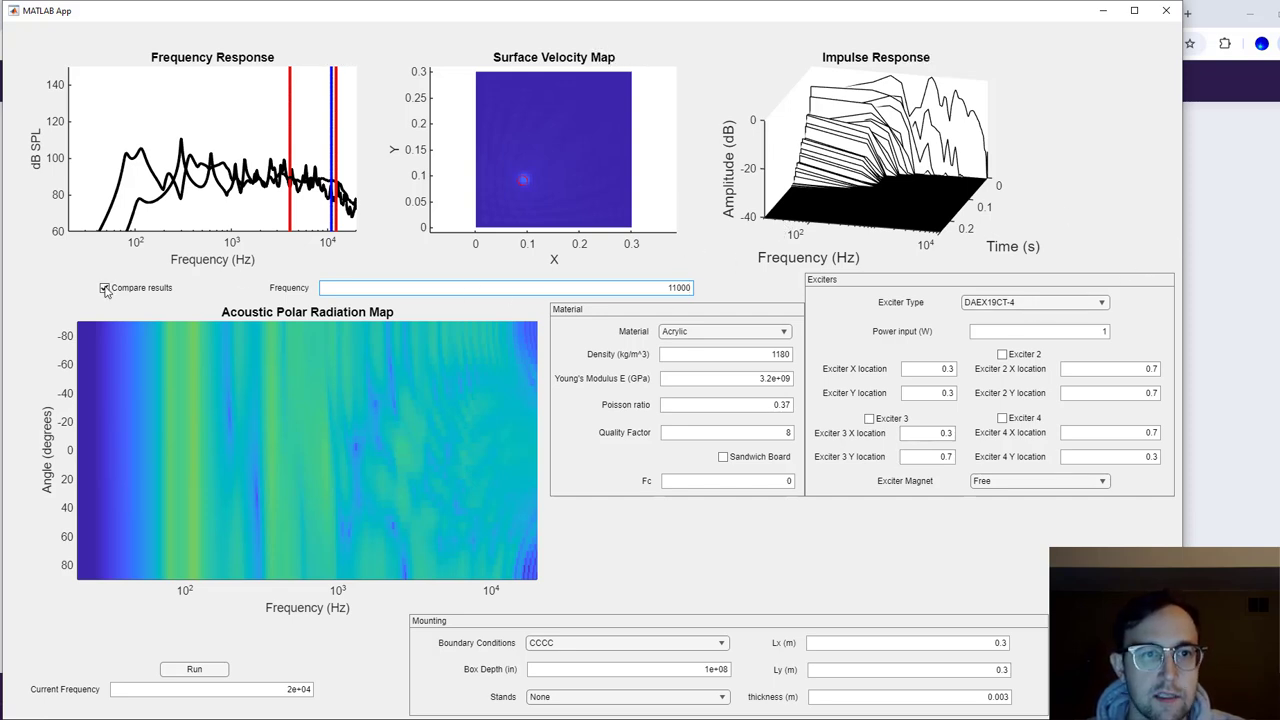
# Change the panel material to Steel and run the simulation with result comparison enabled
pyautogui.click(717, 331)
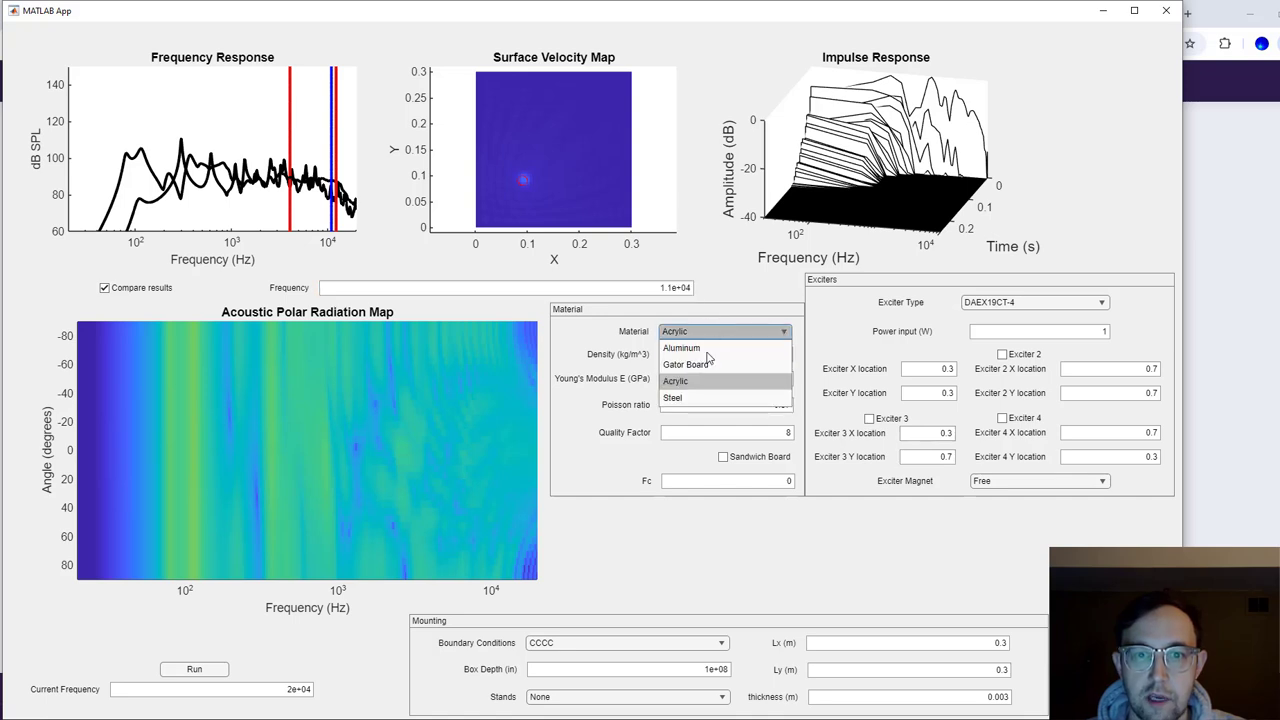
pyautogui.click(690, 401)
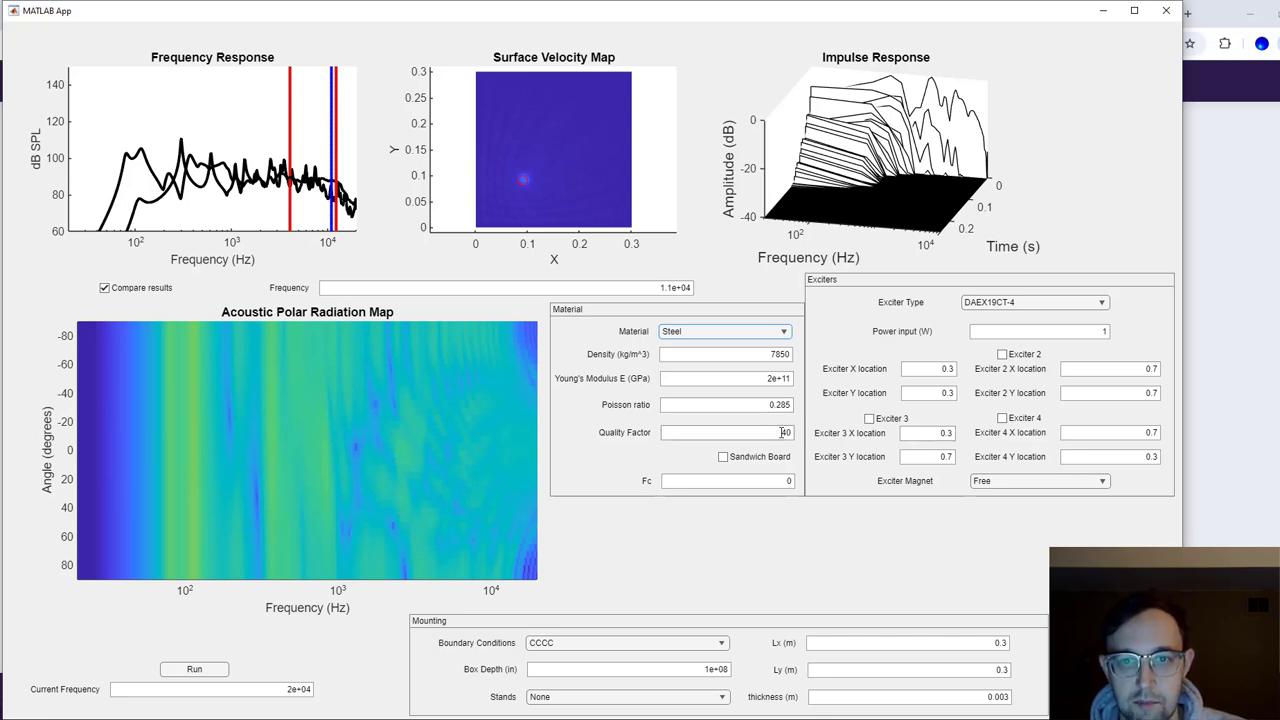
pyautogui.click(785, 432)
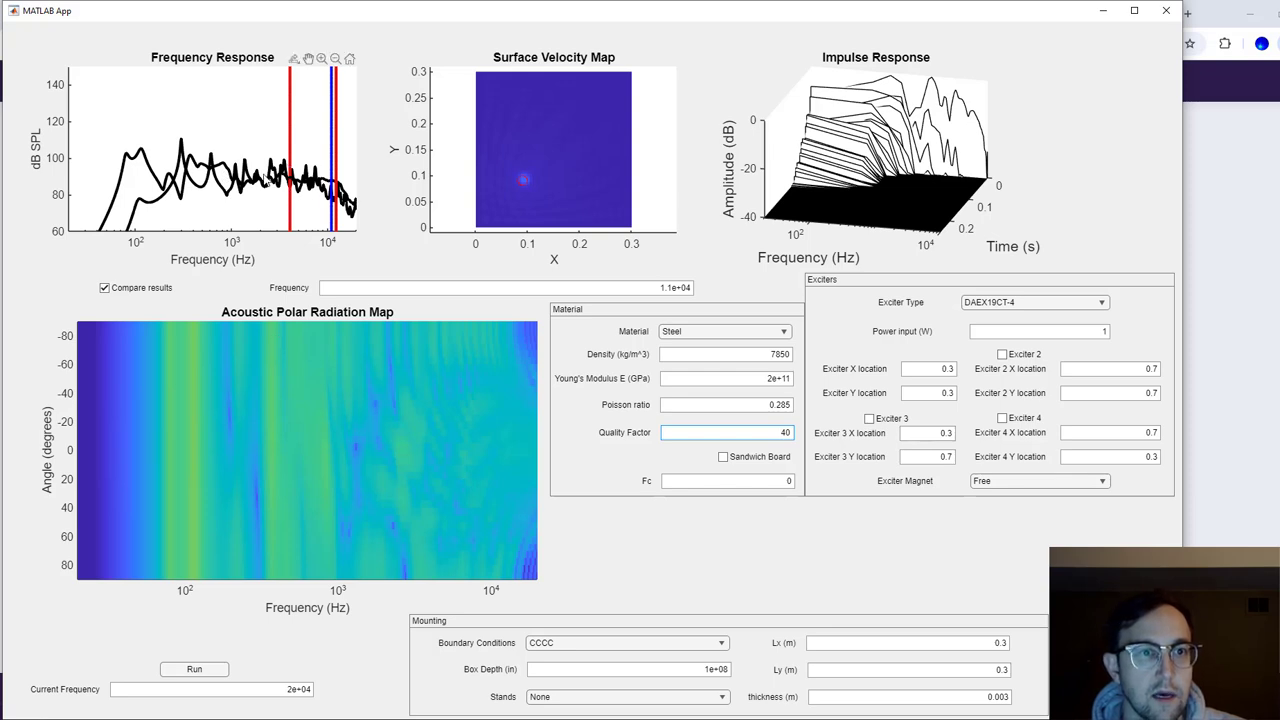
pyautogui.click(190, 669)
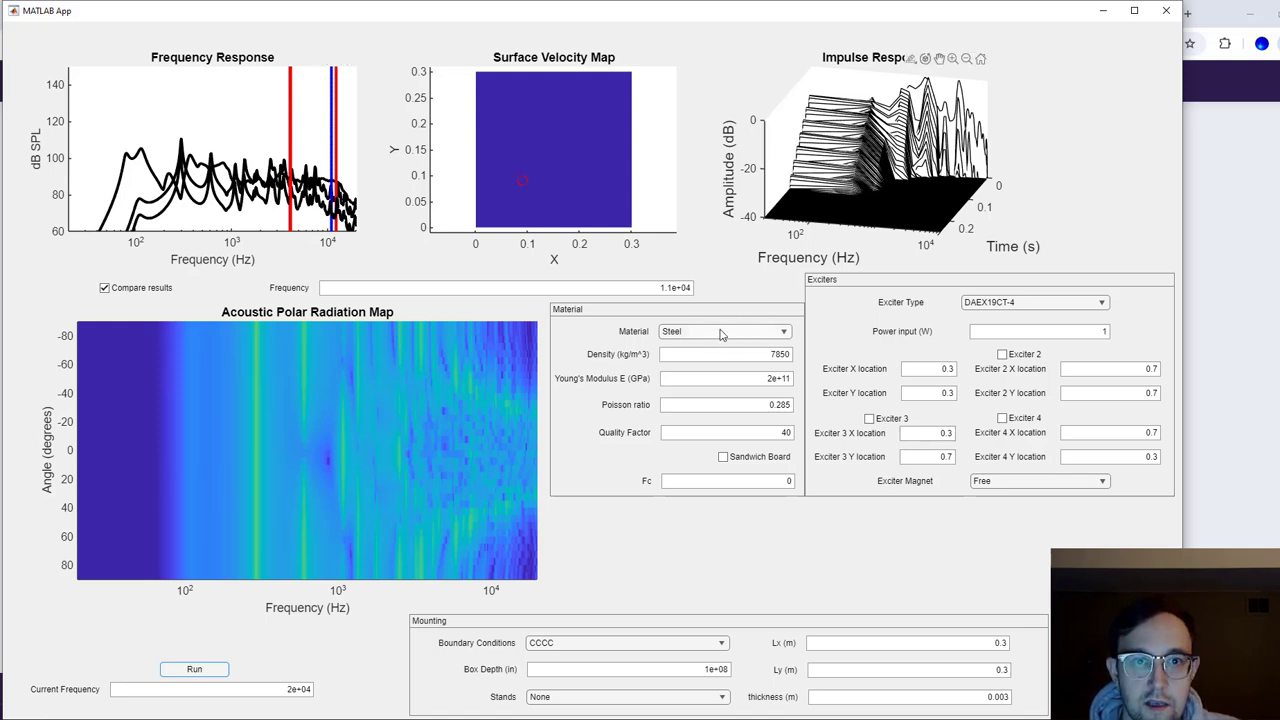
# With result comparison turned off, change the panel material to Gator Board and set its Fc to 5000
pyautogui.click(104, 289)
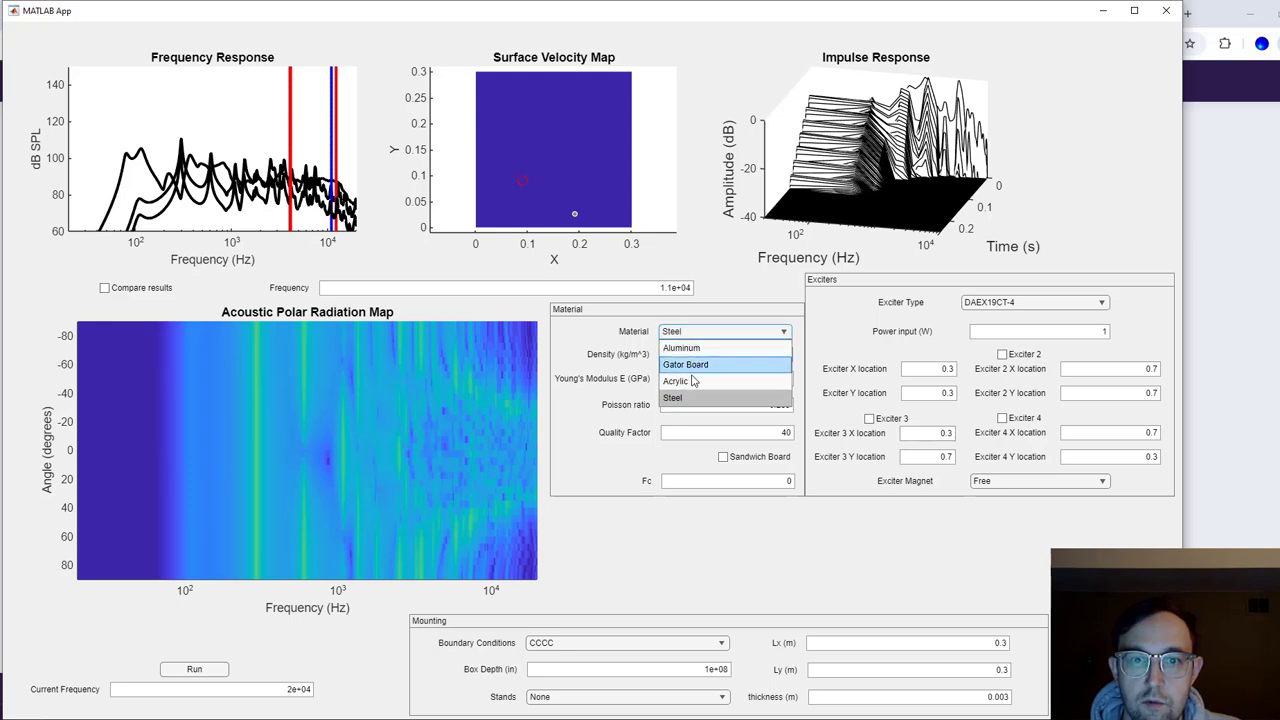
pyautogui.click(688, 364)
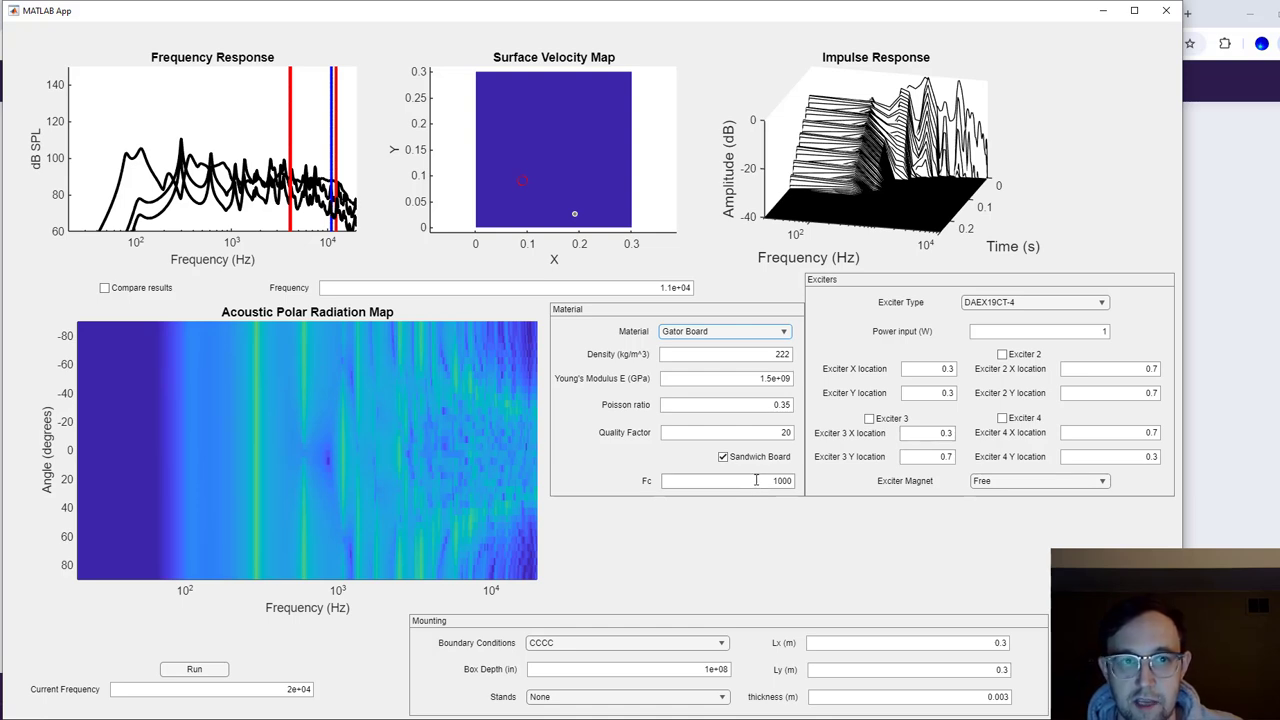
pyautogui.doubleClick(756, 480)
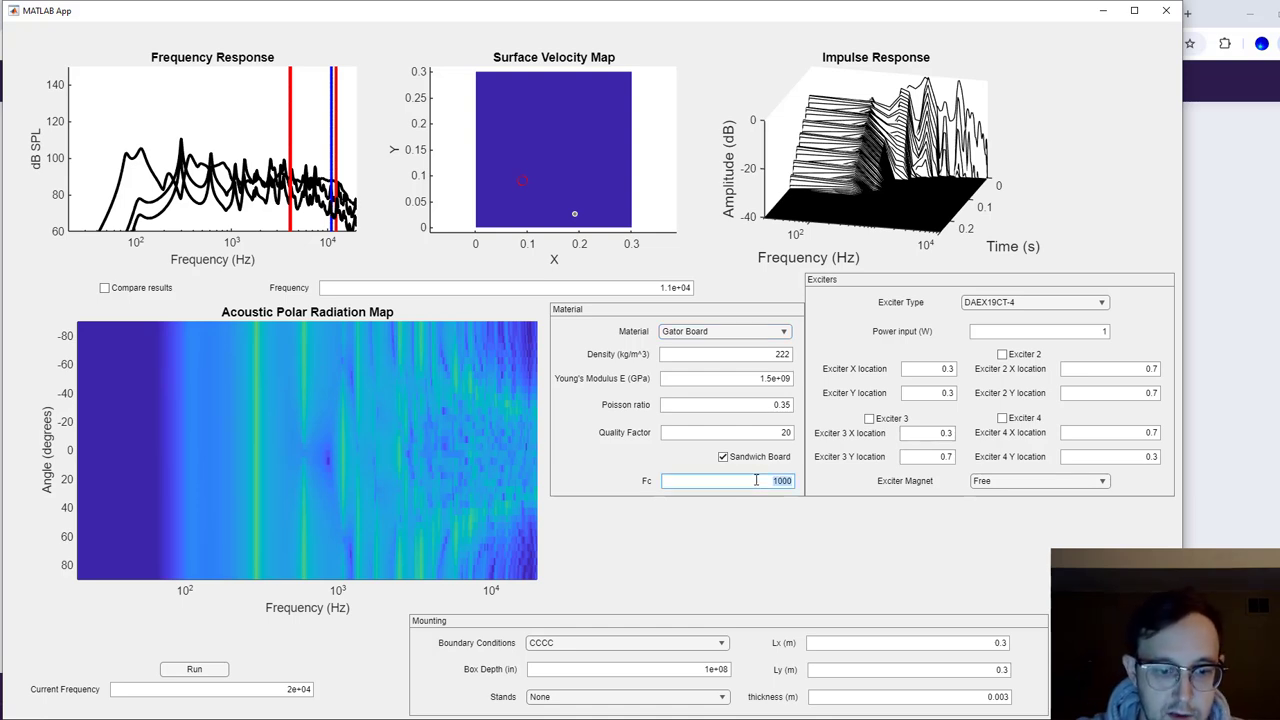
pyautogui.write('4000')
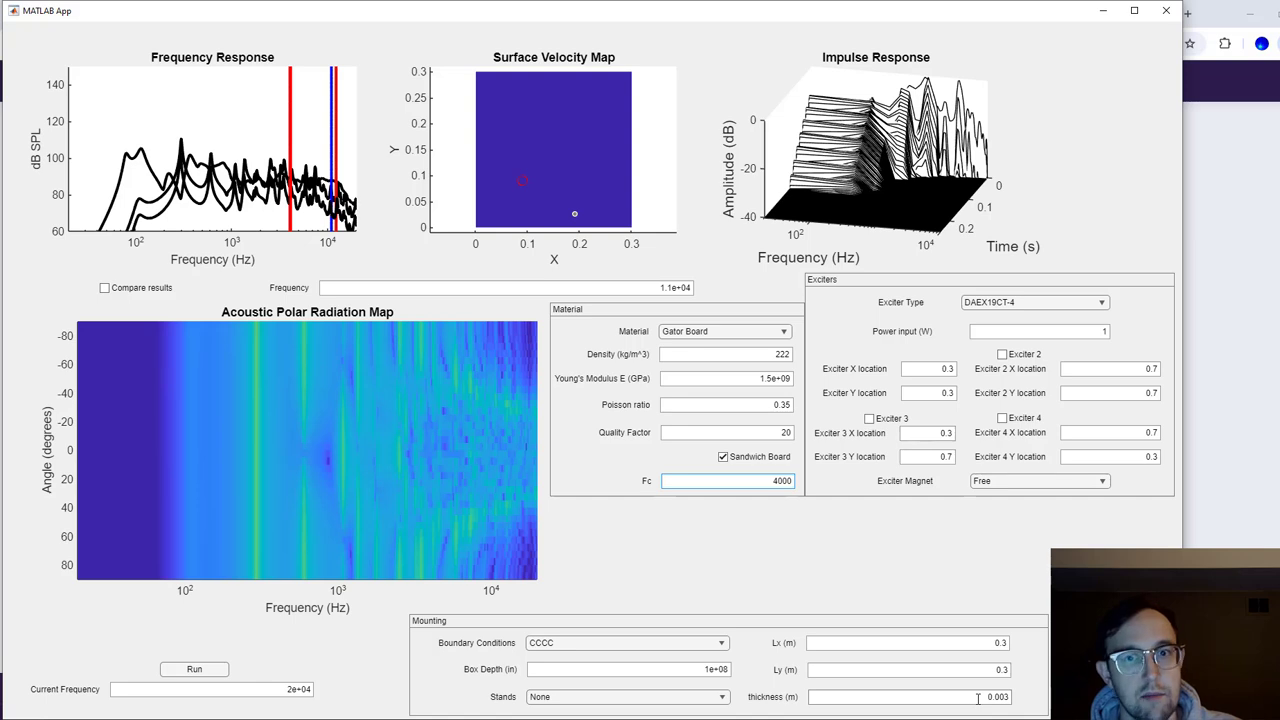
pyautogui.doubleClick(770, 481)
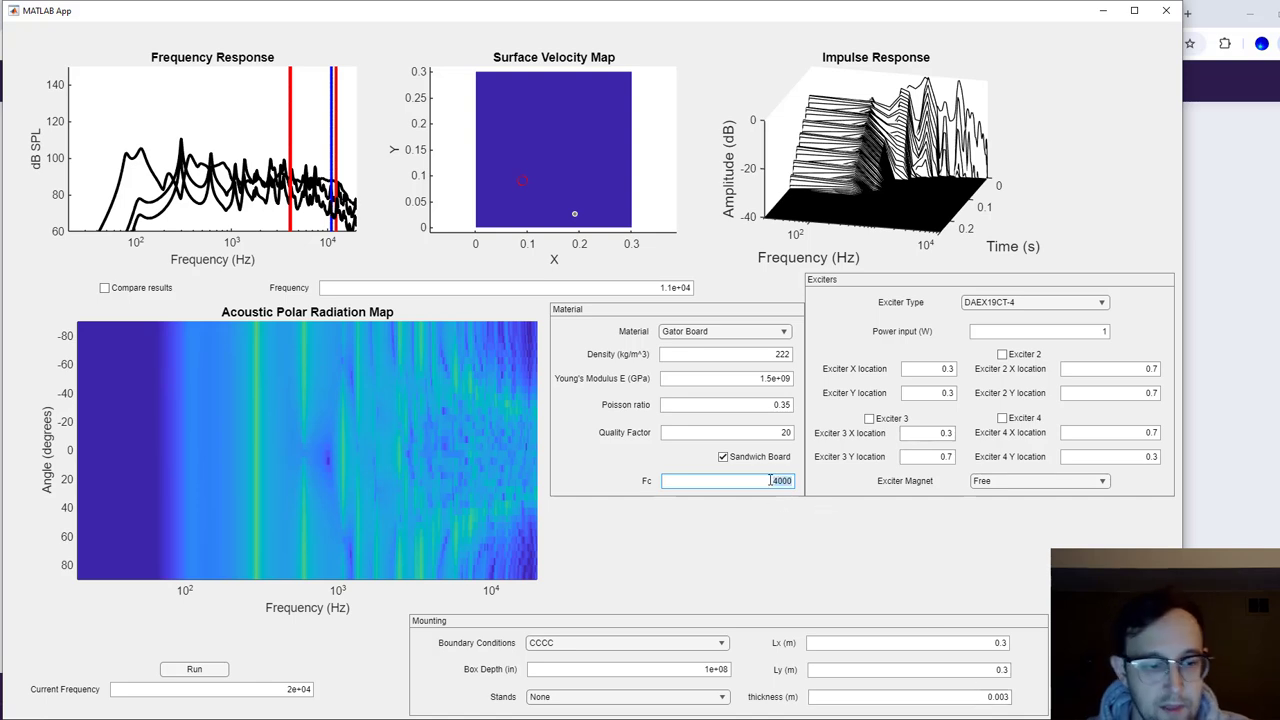
pyautogui.write('5000')
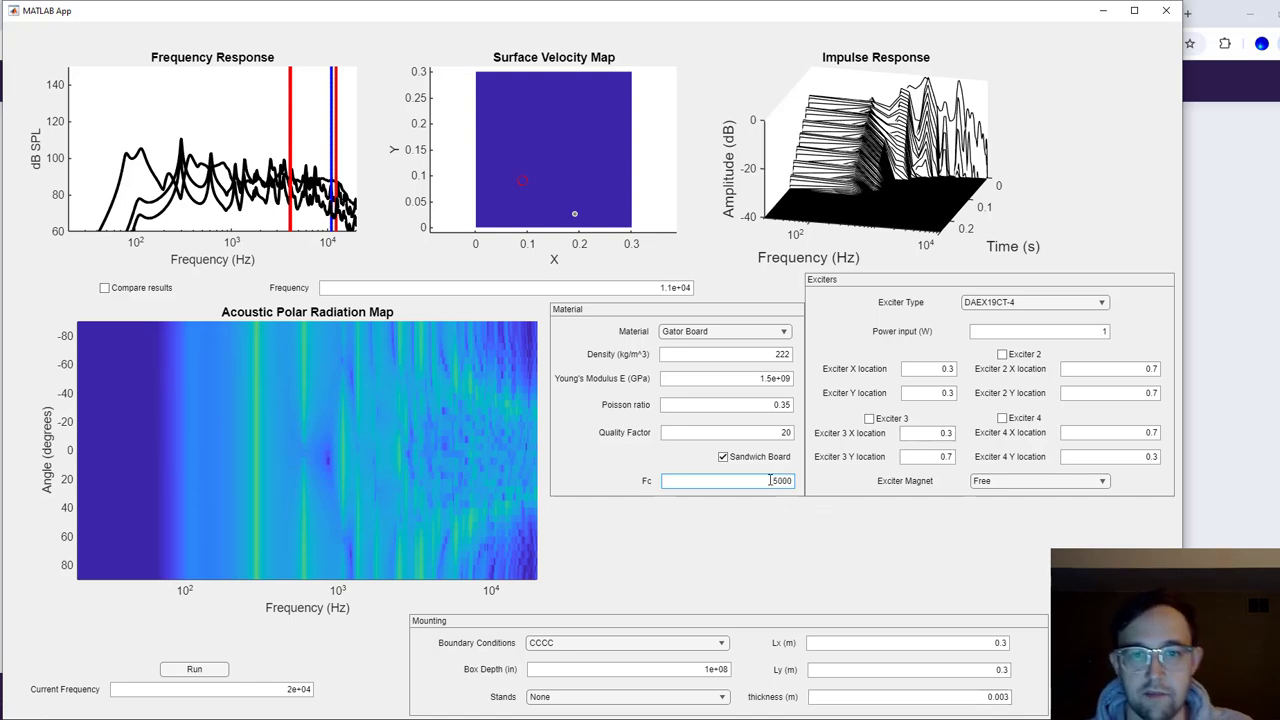
pyautogui.click(754, 528)
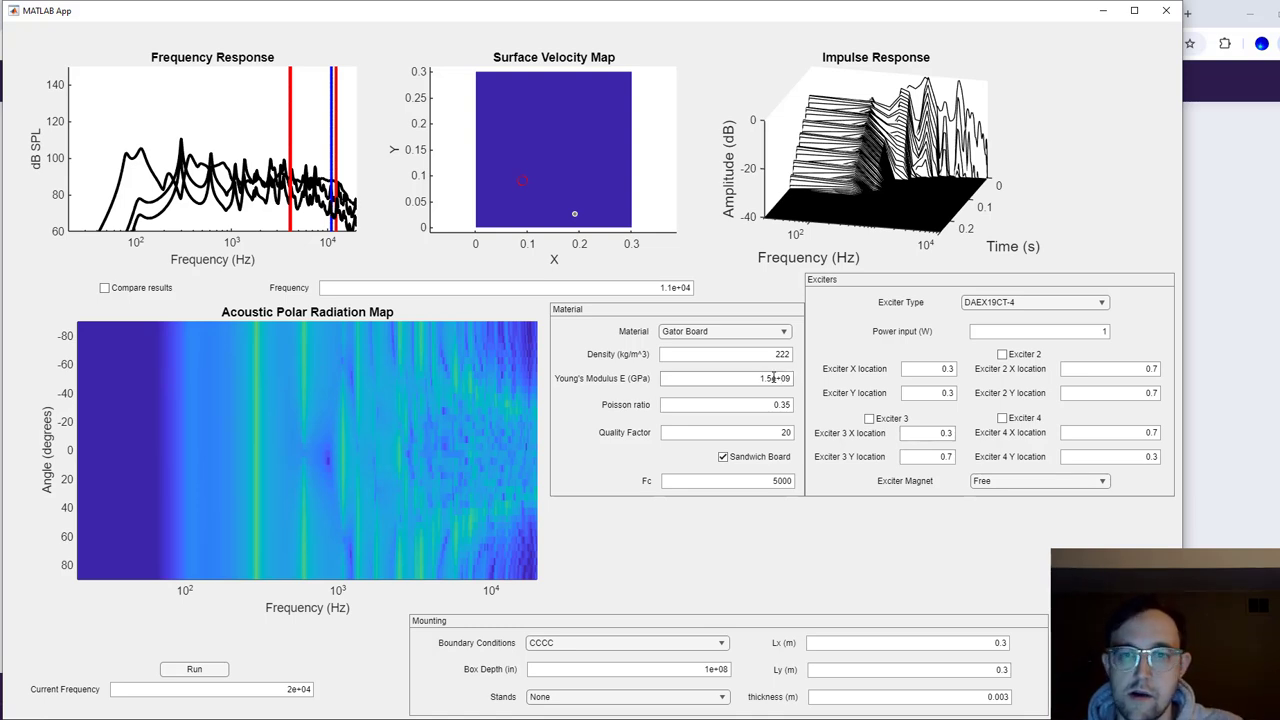
# Run the simulation for the Gator Board panel as a sandwich board with its default quality factor
pyautogui.click(785, 432)
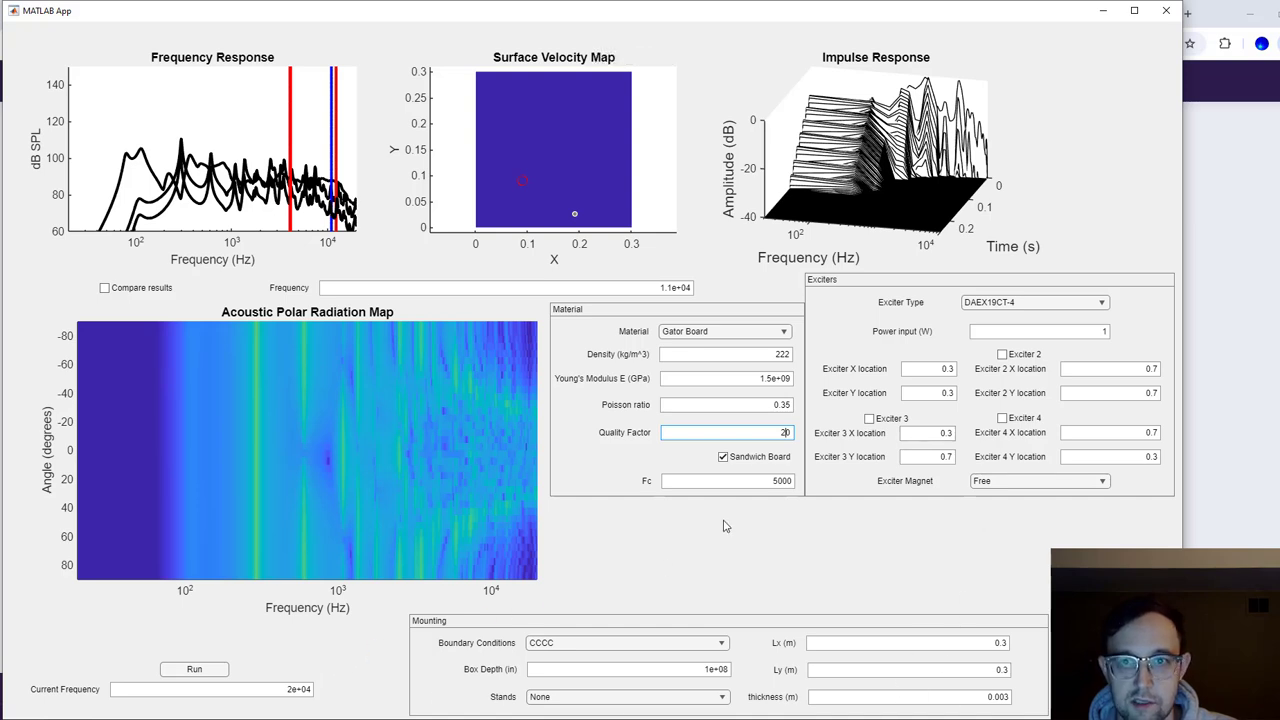
pyautogui.click(205, 677)
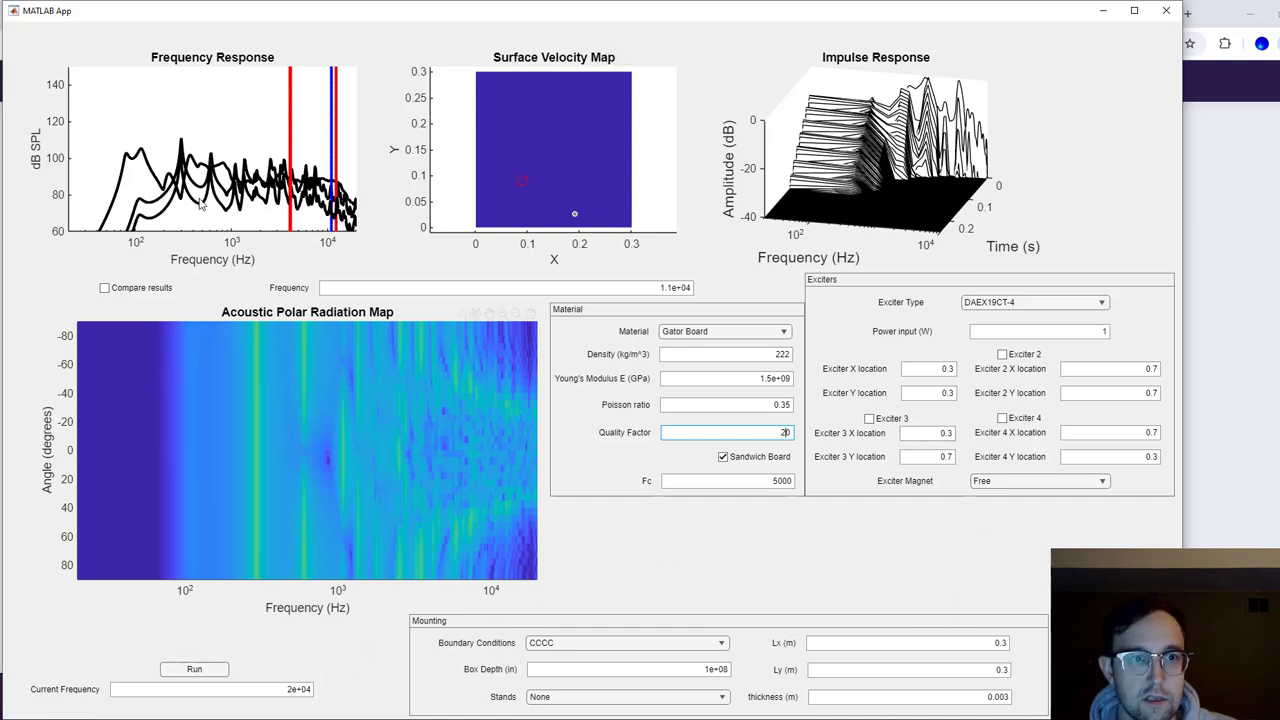
pyautogui.click(199, 670)
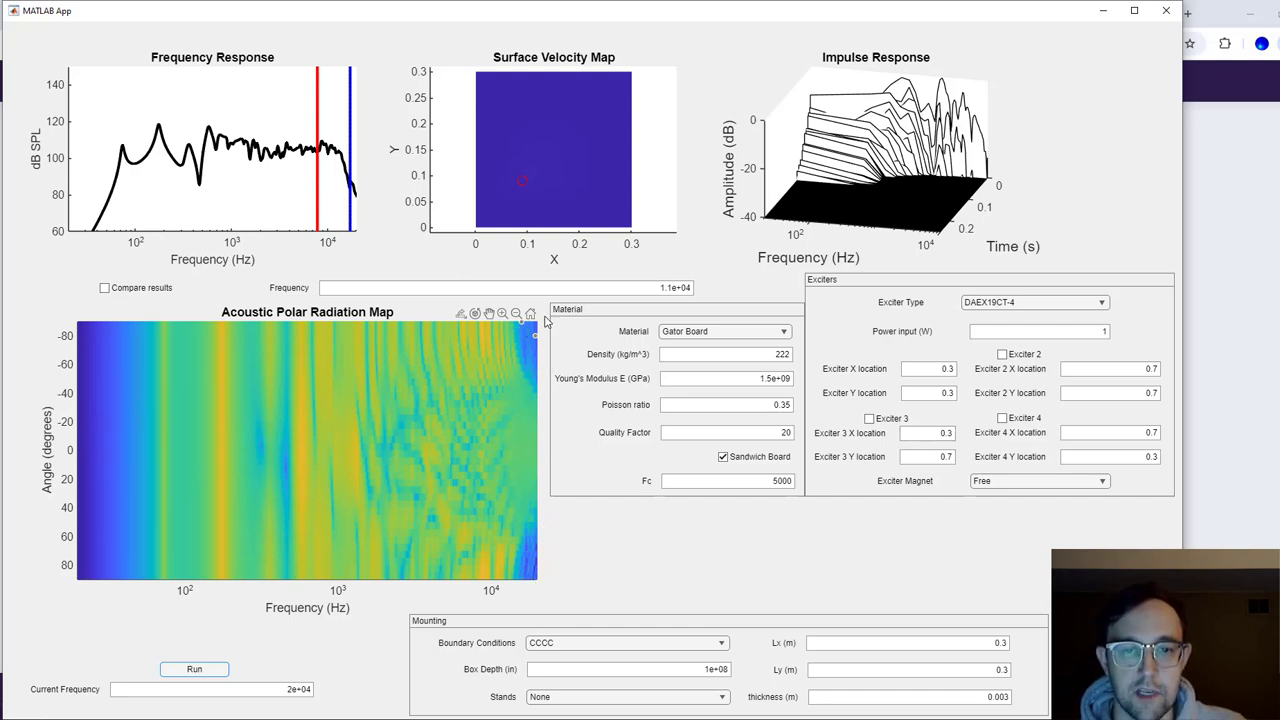
pyautogui.click(722, 457)
pyautogui.click(722, 457)
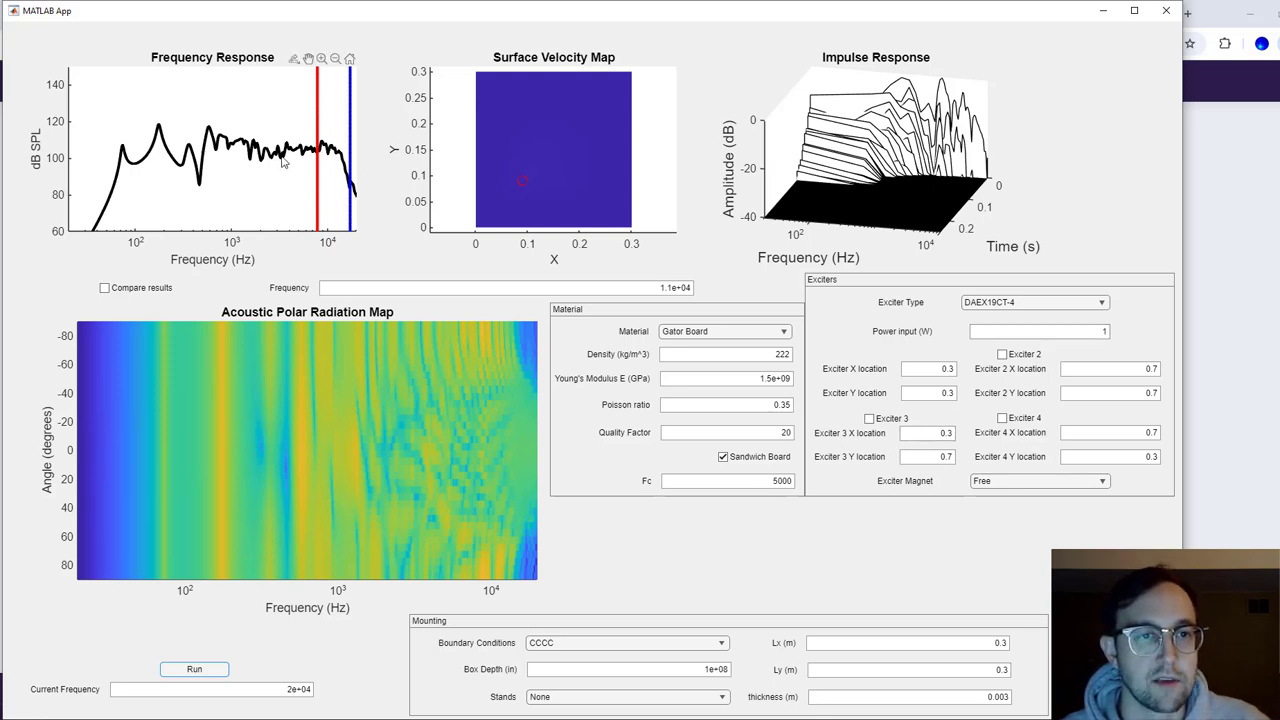
# Probe the Gator Board frequency response at the peak near 571 Hz and display the surface velocity map at 571 Hz
pyautogui.click(209, 130)
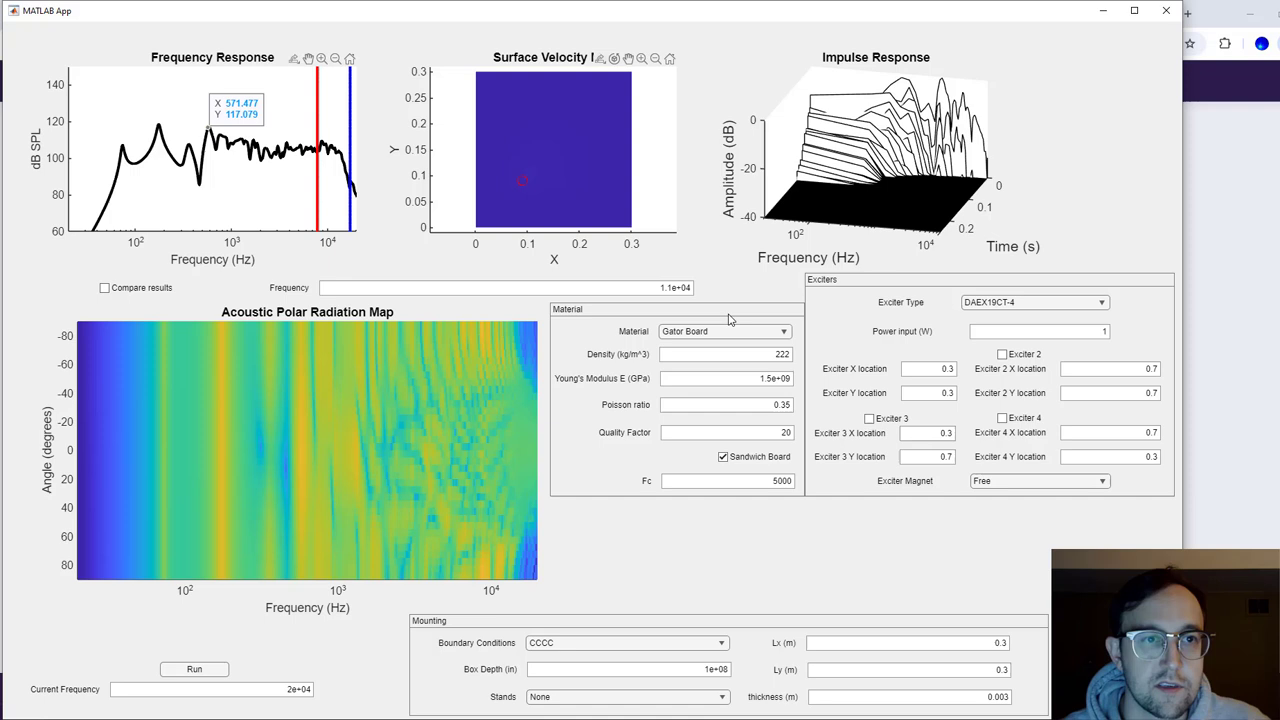
pyautogui.click(672, 290)
pyautogui.write('4')
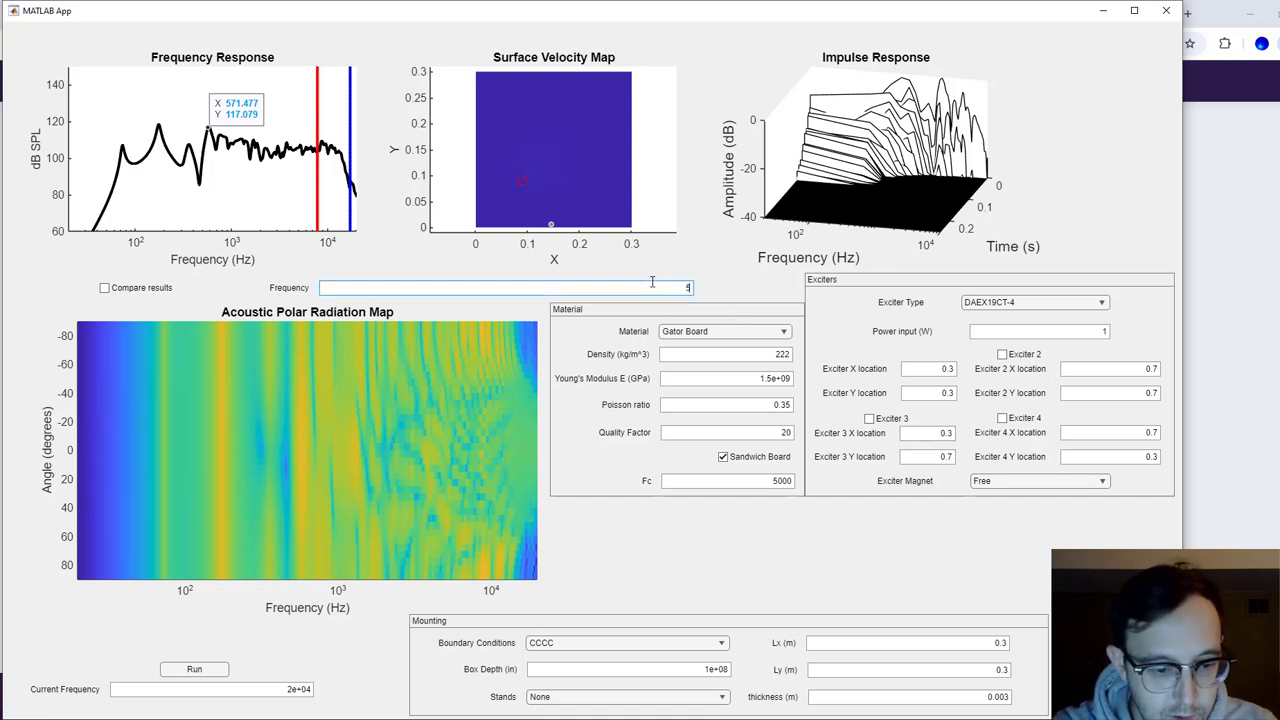
pyautogui.write('71')
pyautogui.press('Return')
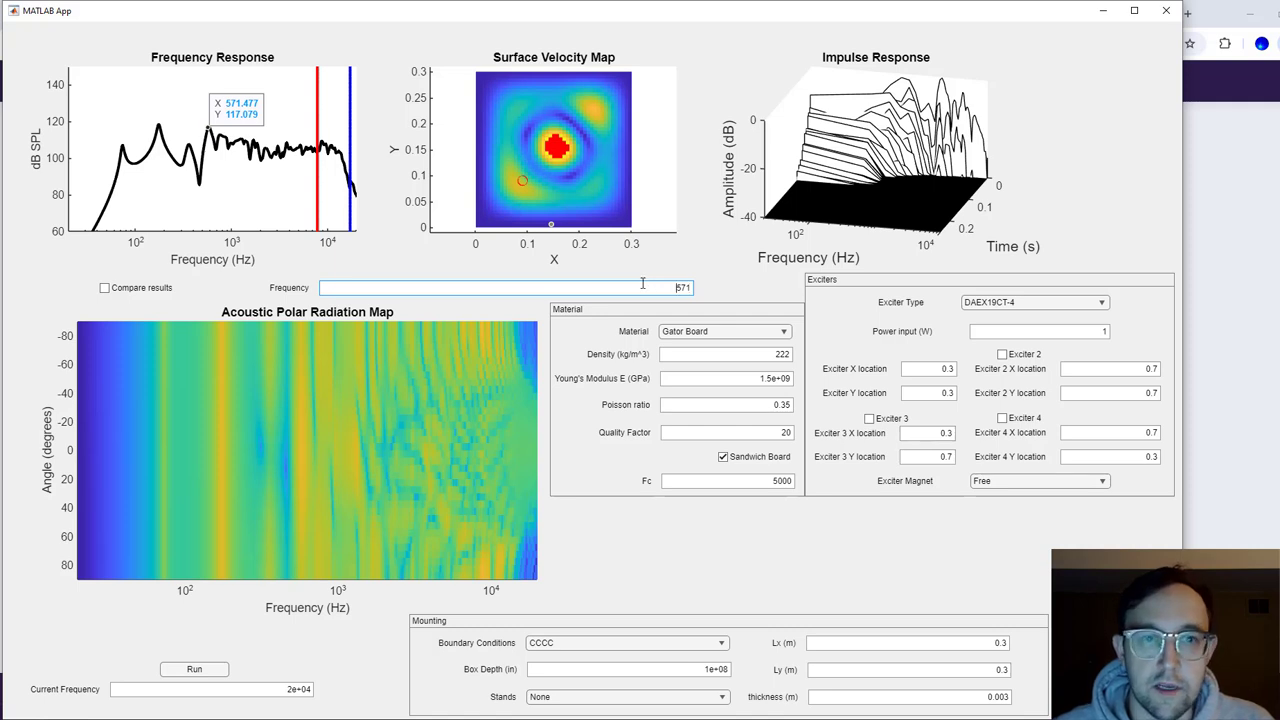
# Probe the Gator Board frequency response near 1250 Hz and display the surface velocity map at 1250 Hz
pyautogui.doubleClick(643, 284)
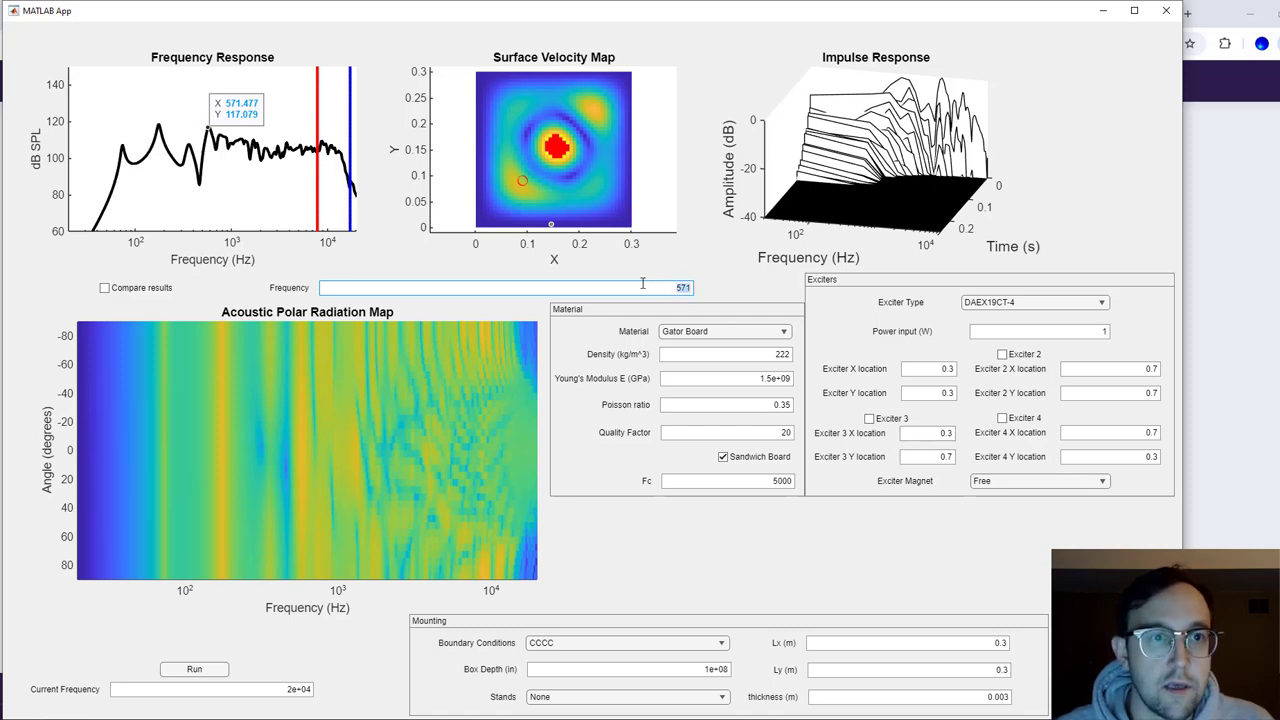
pyautogui.click(243, 143)
pyautogui.click(242, 142)
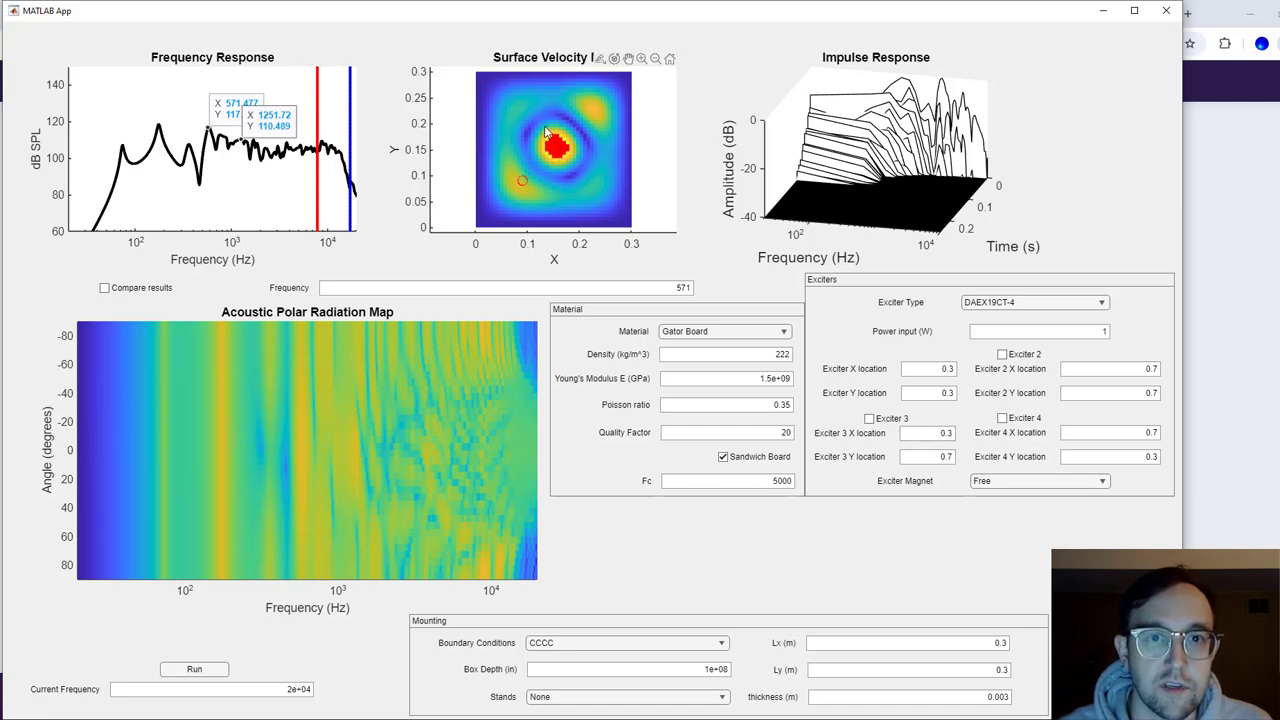
pyautogui.click(670, 289)
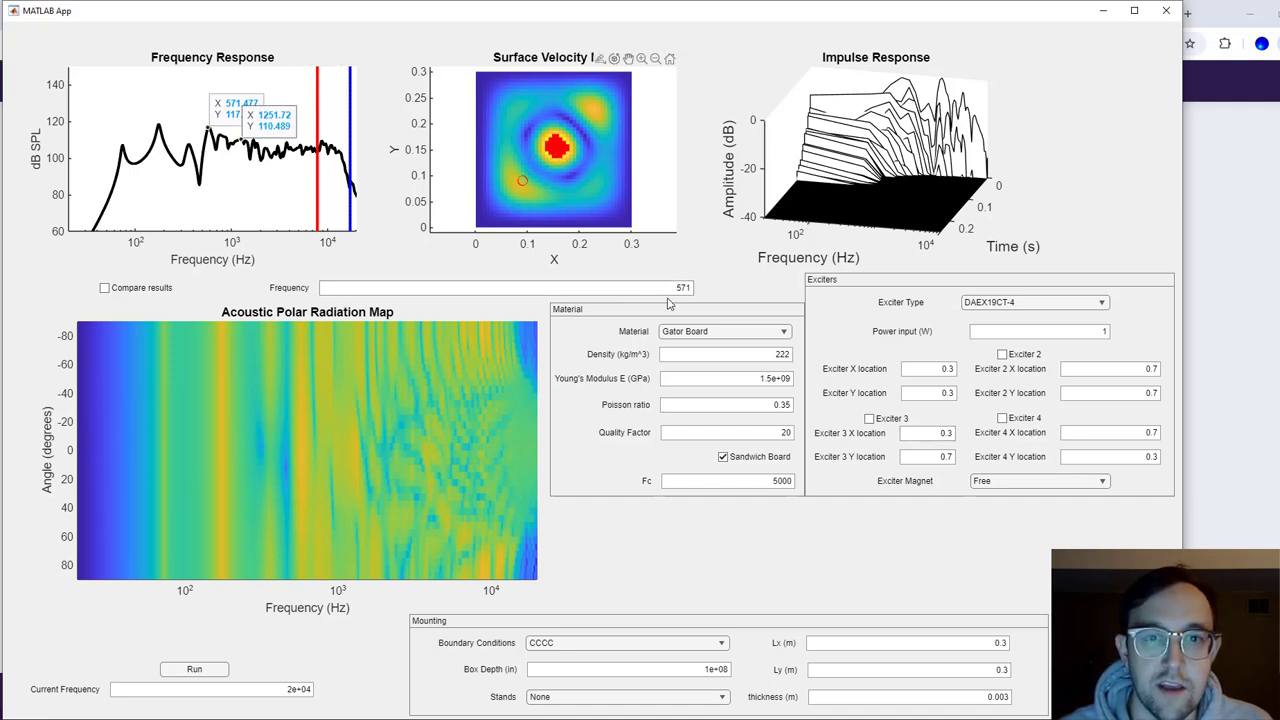
pyautogui.doubleClick(670, 289)
pyautogui.write('1250')
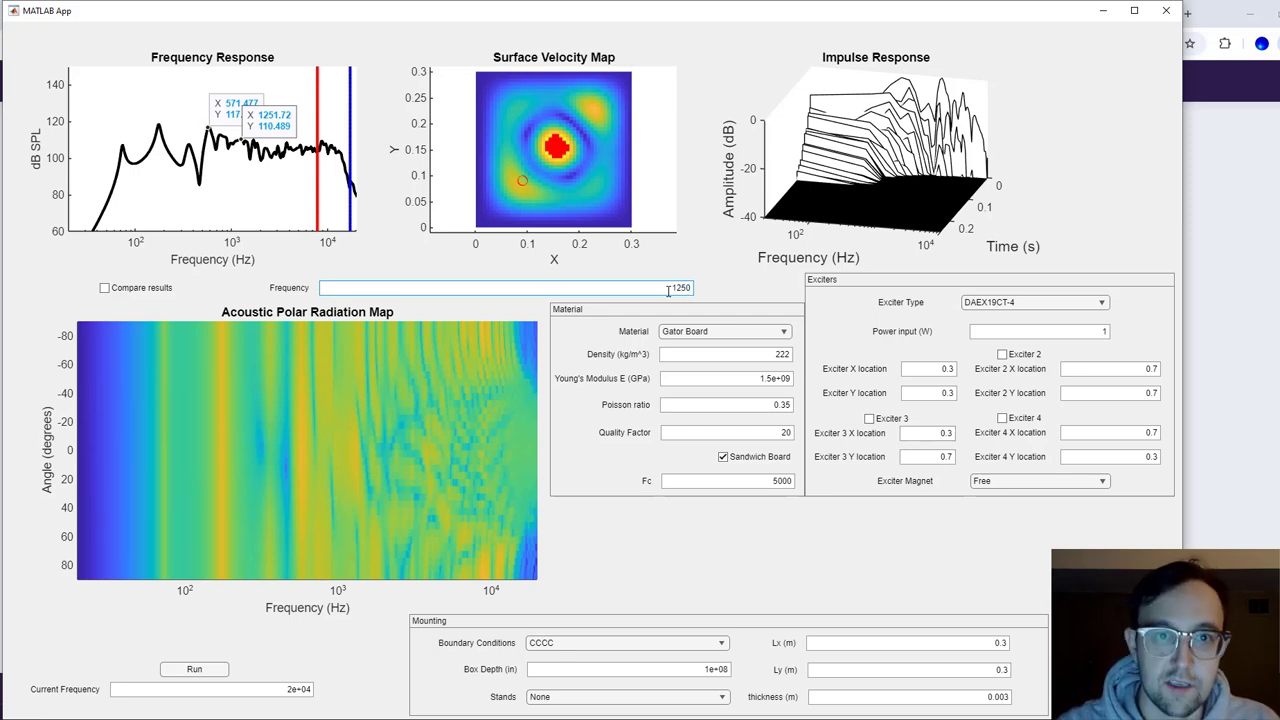
pyautogui.press('Return')
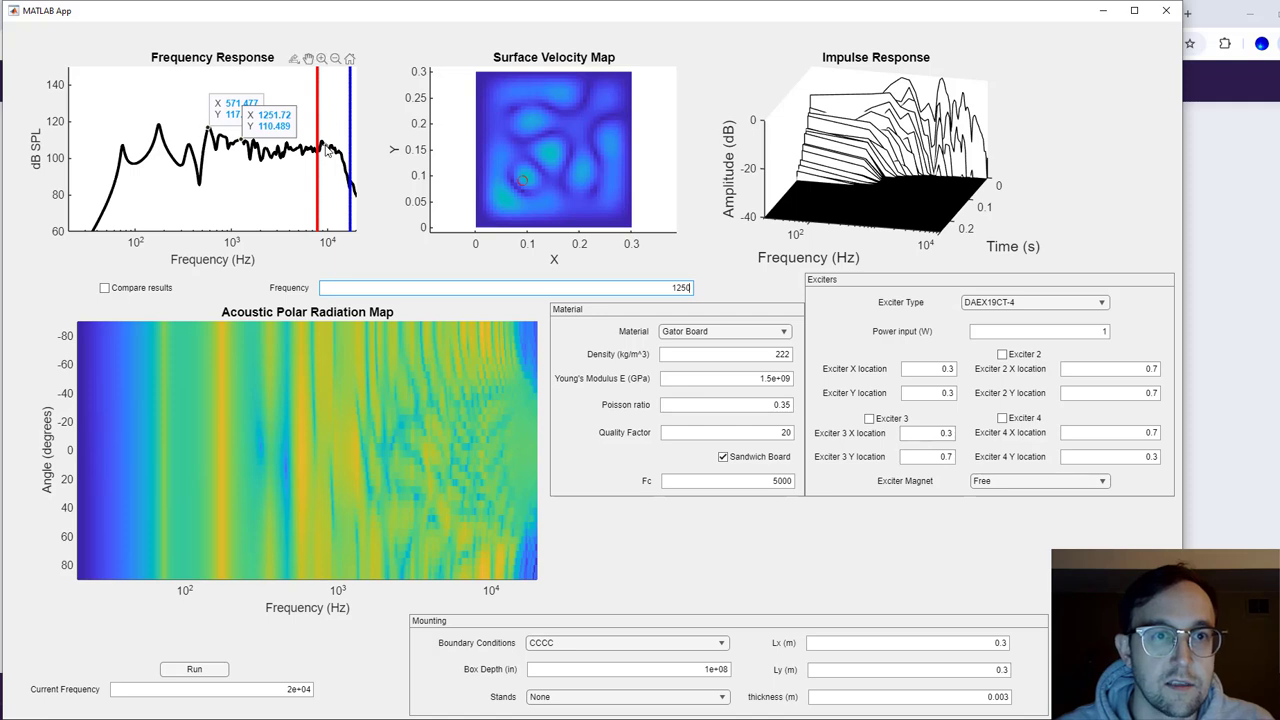
# Display the Gator Board's surface velocity map at 9200 Hz and delete all data tips from the frequency response
pyautogui.doubleClick(659, 286)
pyautogui.write('9200')
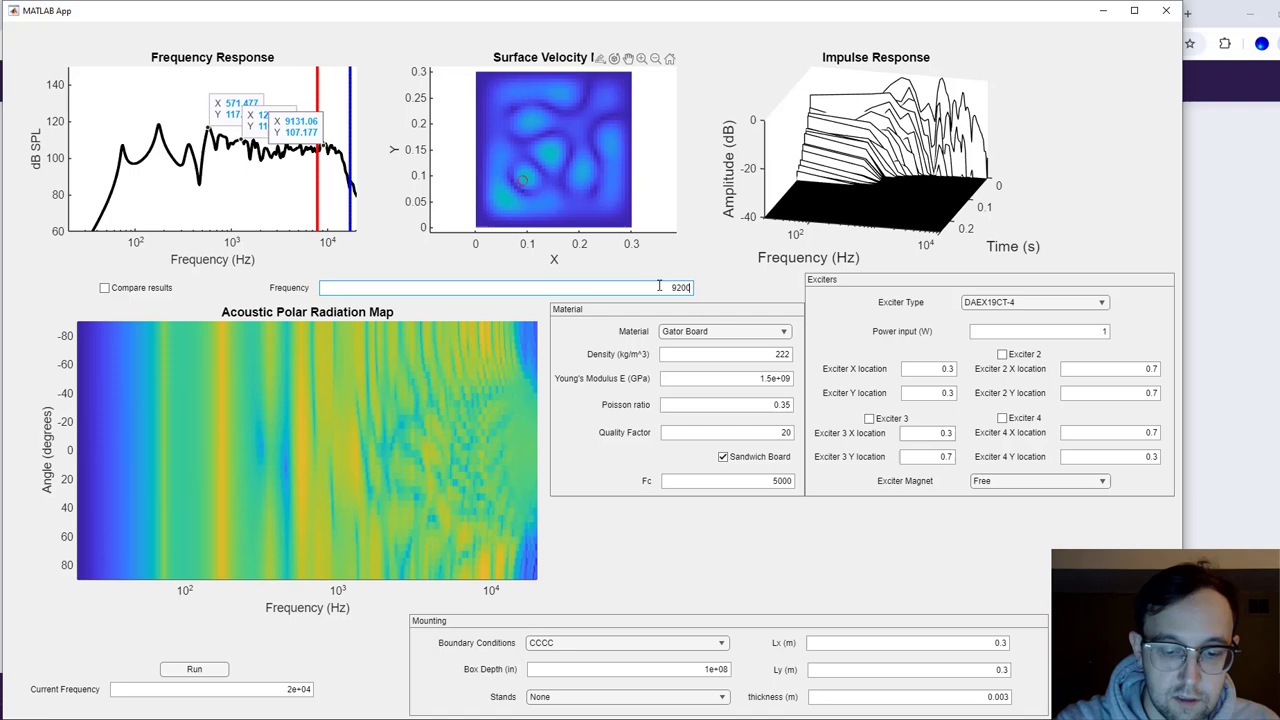
pyautogui.press('Return')
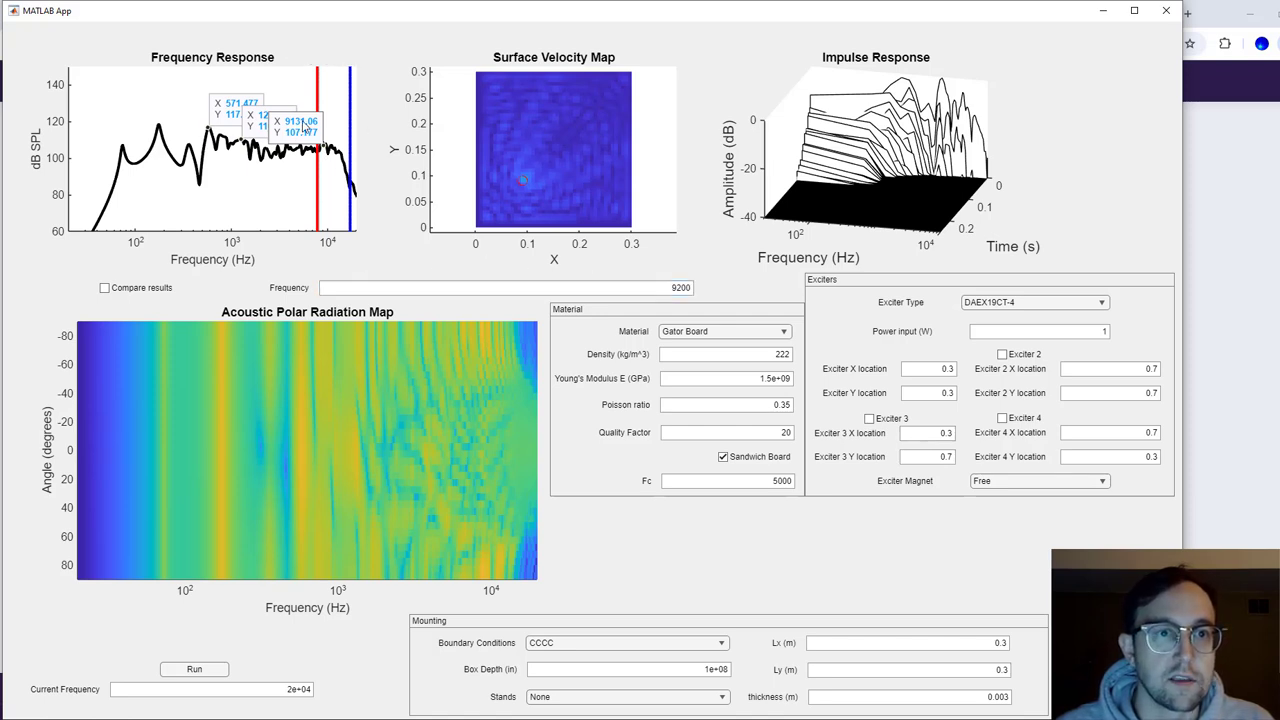
pyautogui.rightClick(303, 122)
pyautogui.click(350, 170)
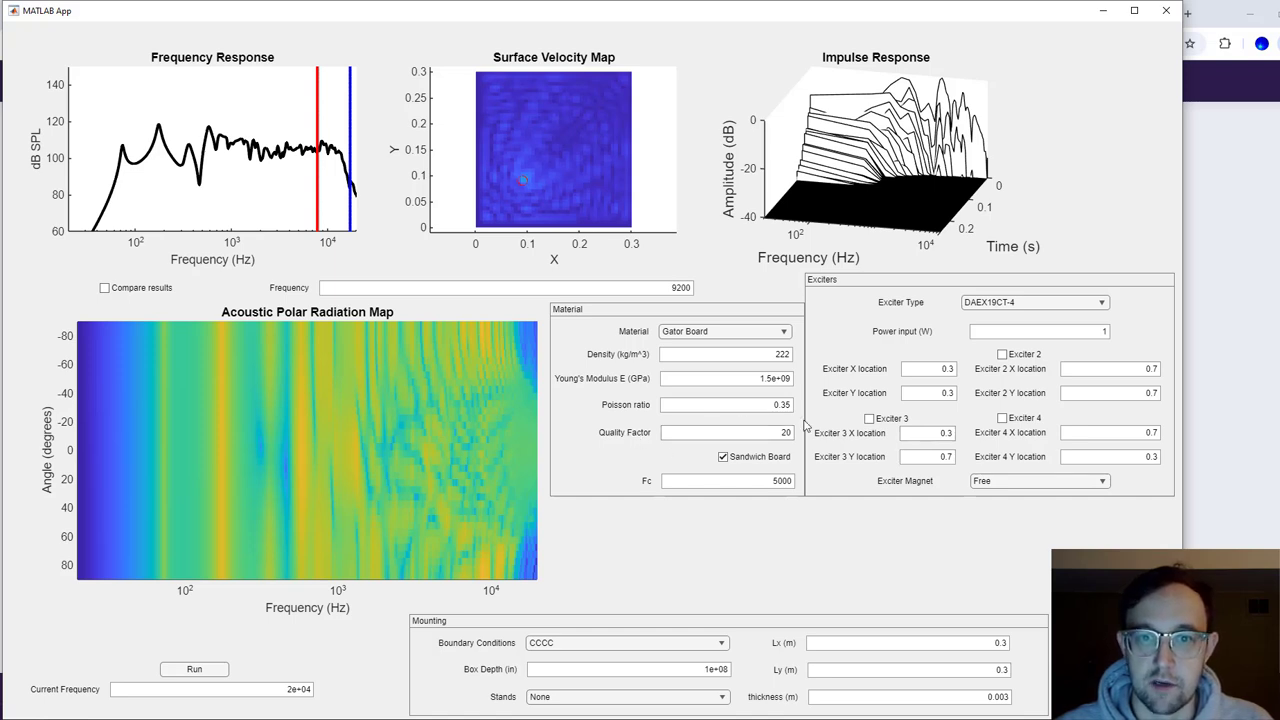
# Switch the panel material to Aluminum and back to Gator Board to reload its default properties
pyautogui.click(714, 334)
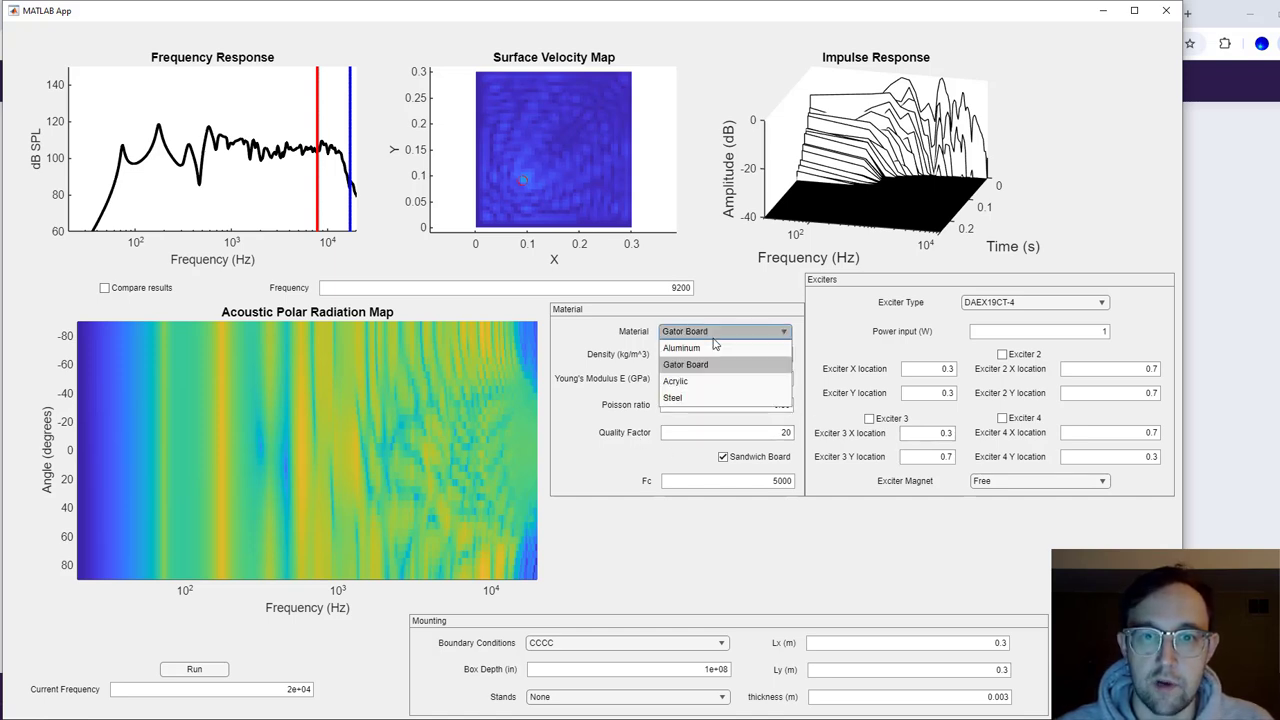
pyautogui.click(706, 348)
pyautogui.click(710, 333)
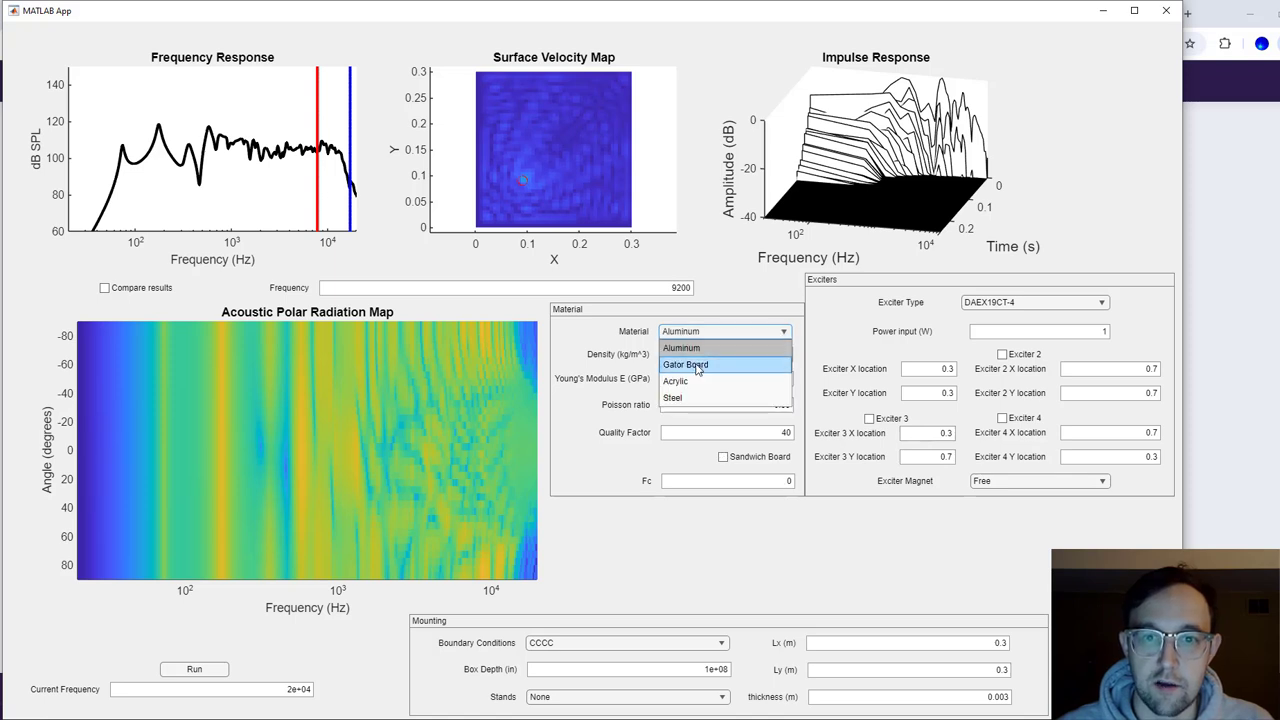
pyautogui.click(697, 364)
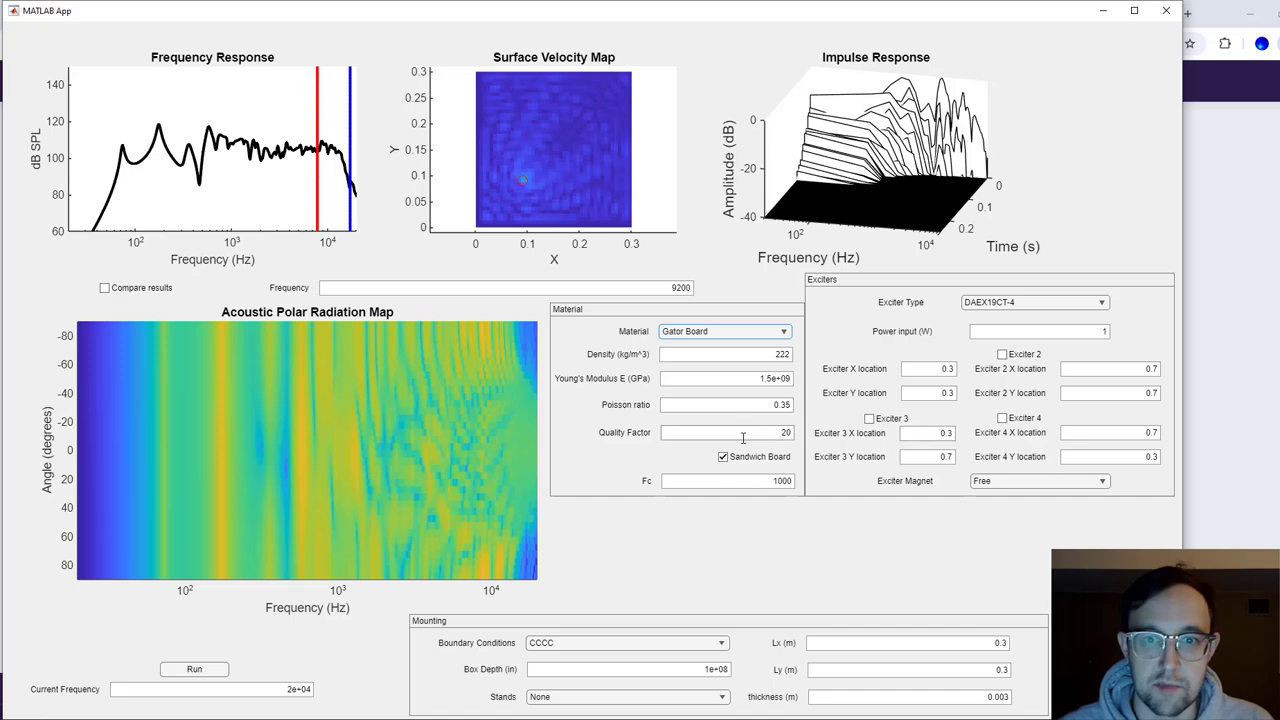
# Try a Gator Board density of 20000 kg/m^3, and restore the density to 222 kg/m^3
pyautogui.doubleClick(765, 355)
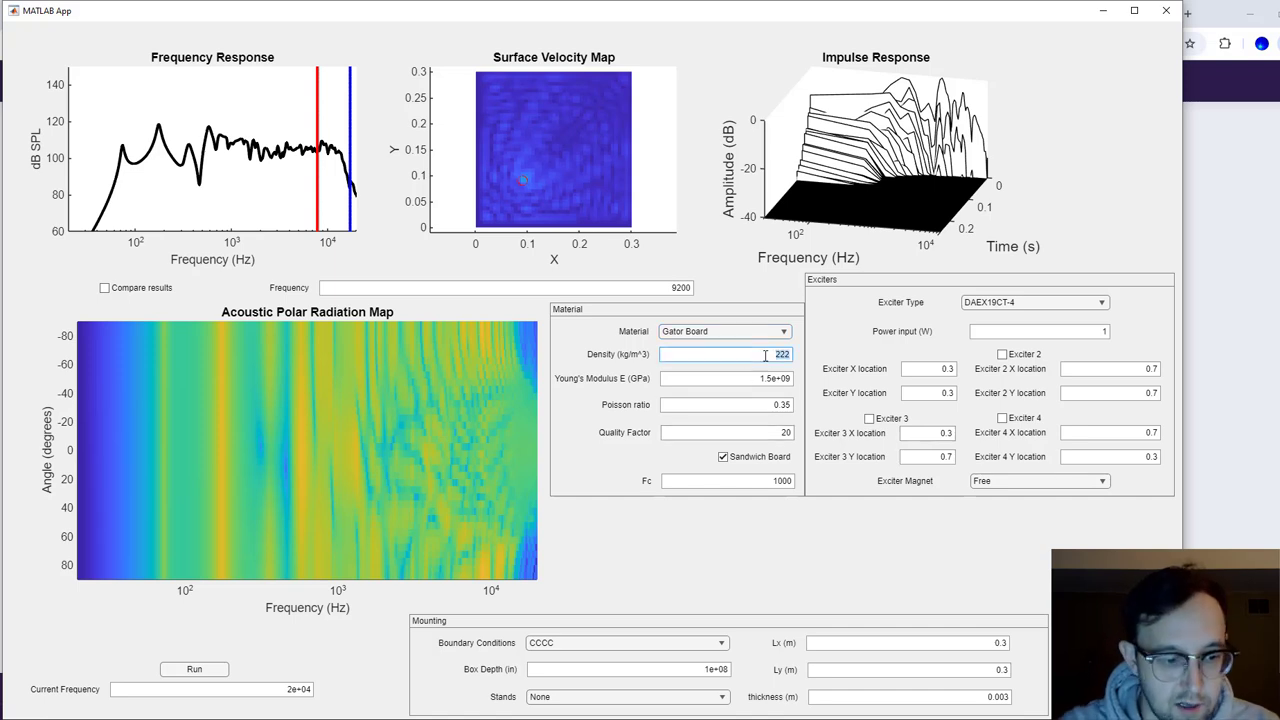
pyautogui.write('2000')
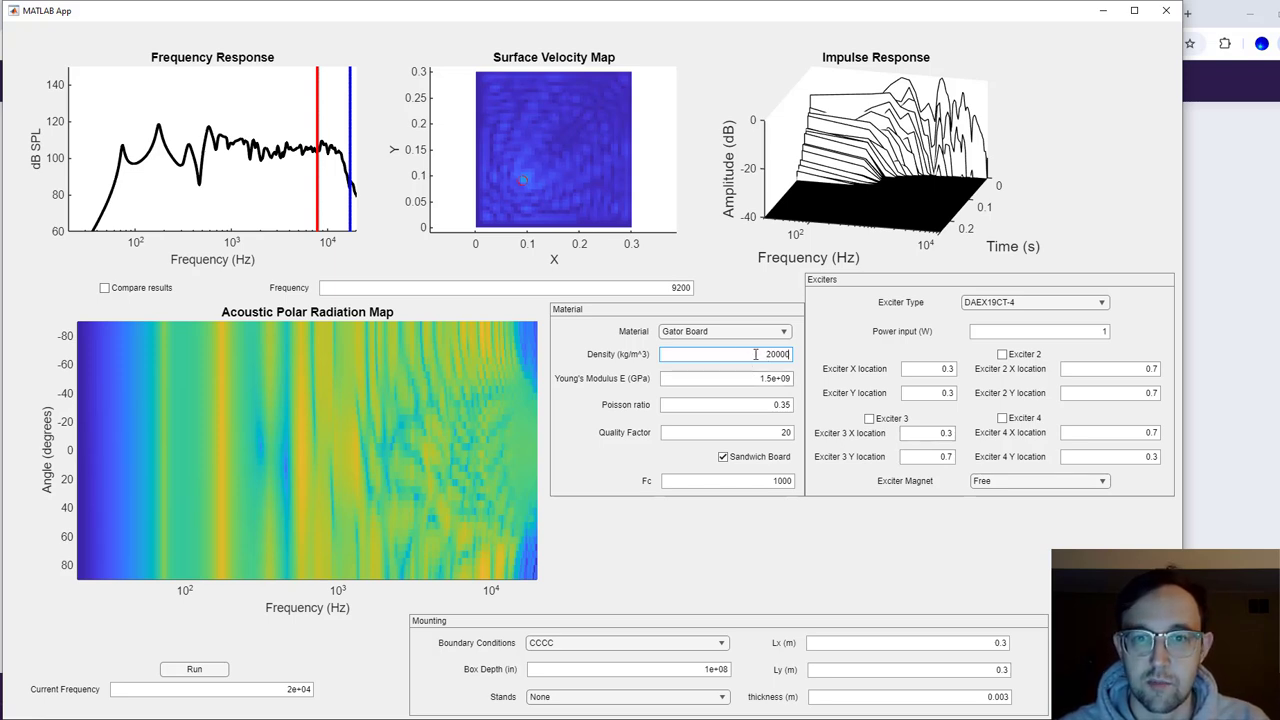
pyautogui.doubleClick(756, 354)
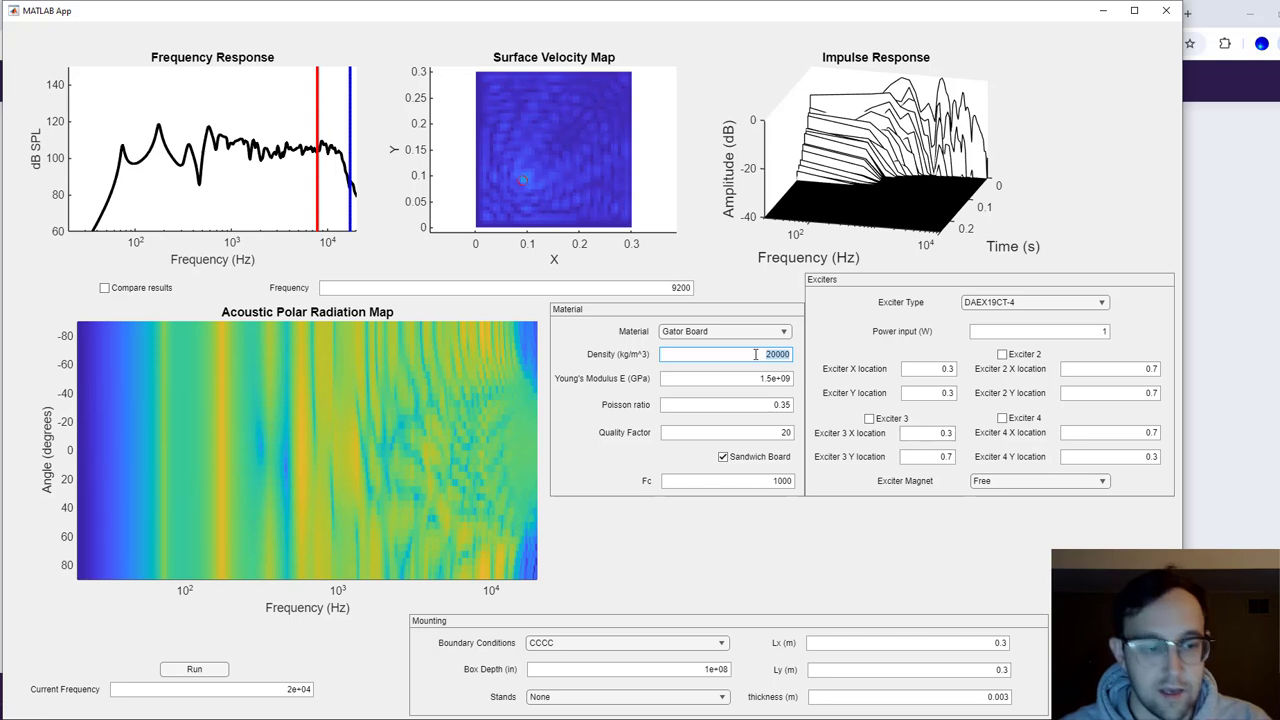
pyautogui.write('222')
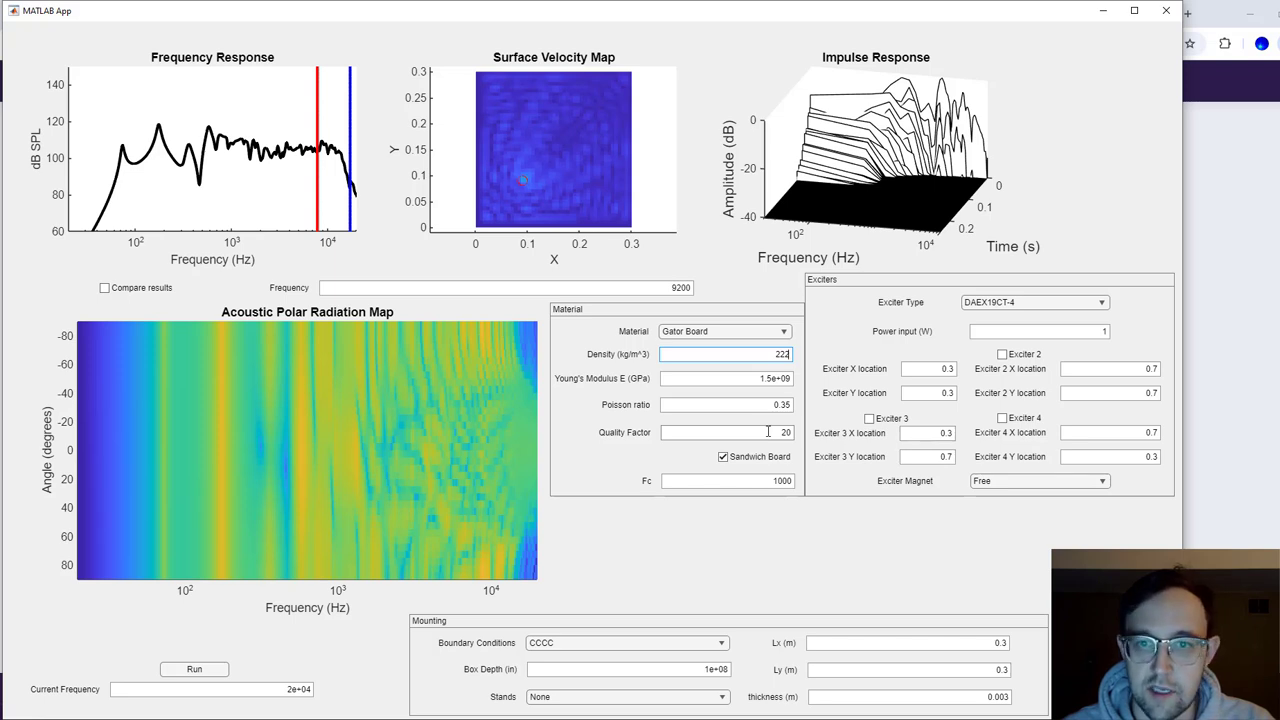
# Run the Gator Board simulation with a quality factor of 1 and an Fc of 5000
pyautogui.click(768, 432)
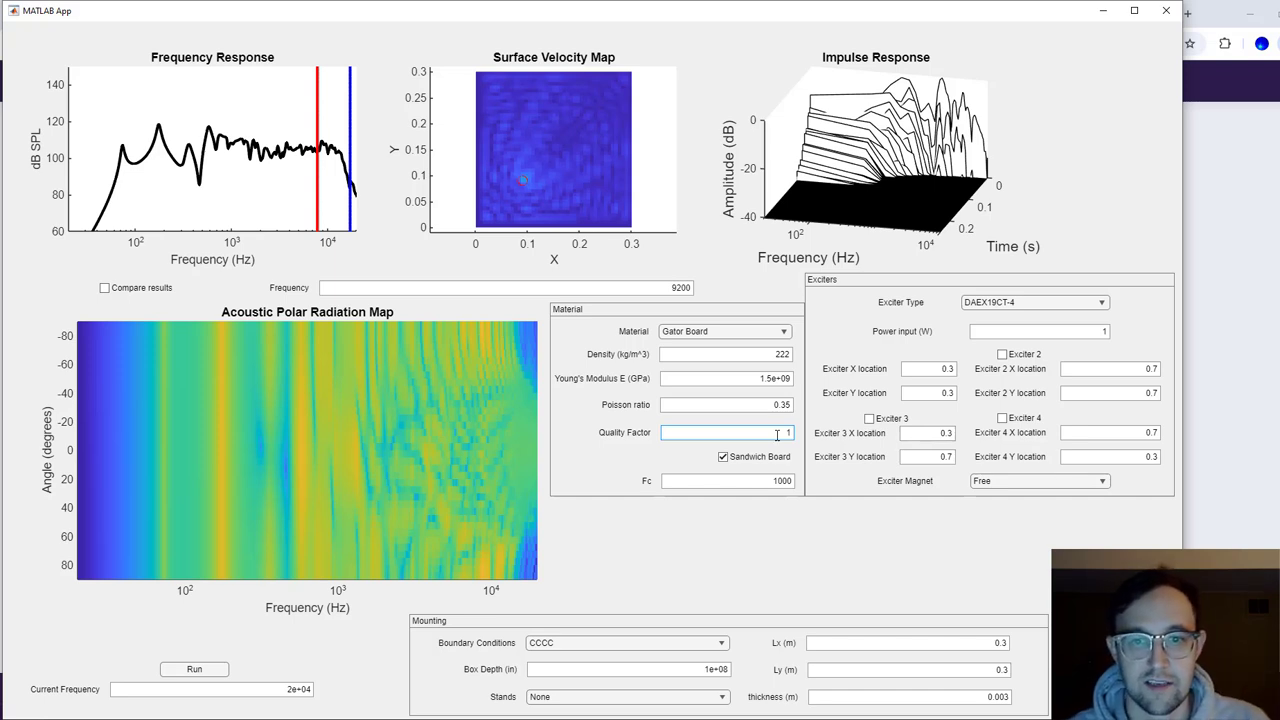
pyautogui.doubleClick(771, 481)
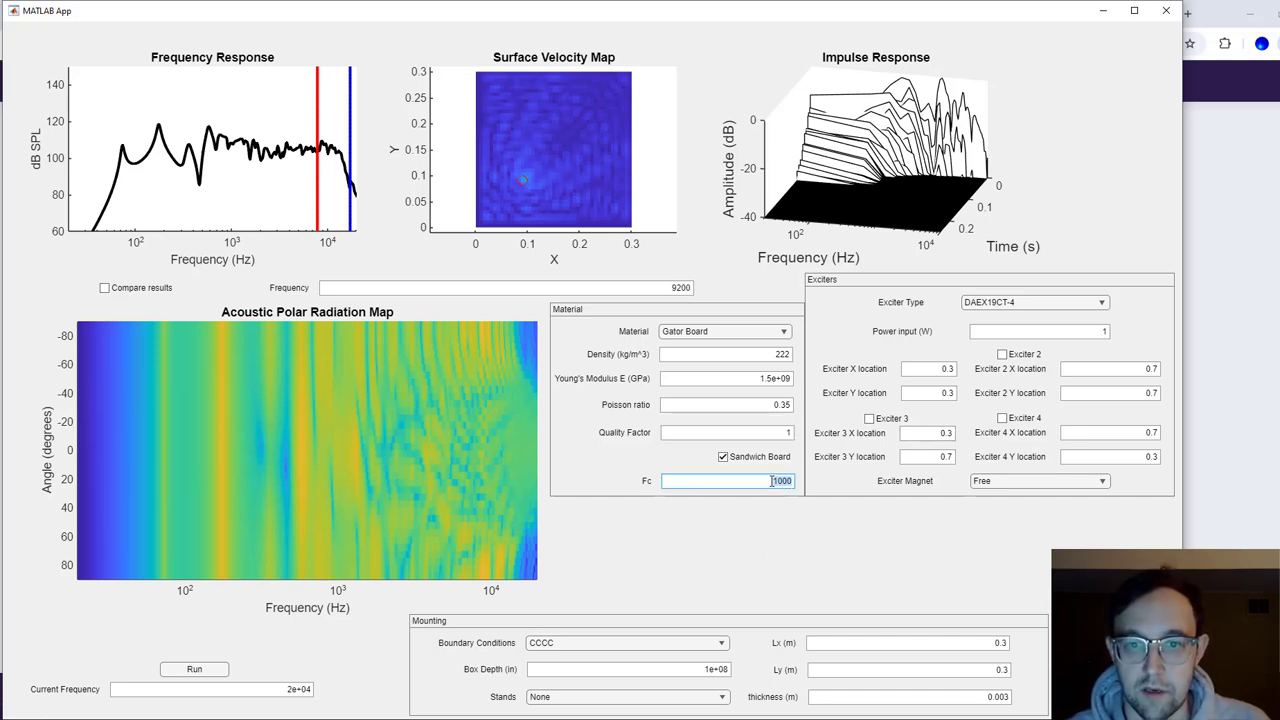
pyautogui.write('50')
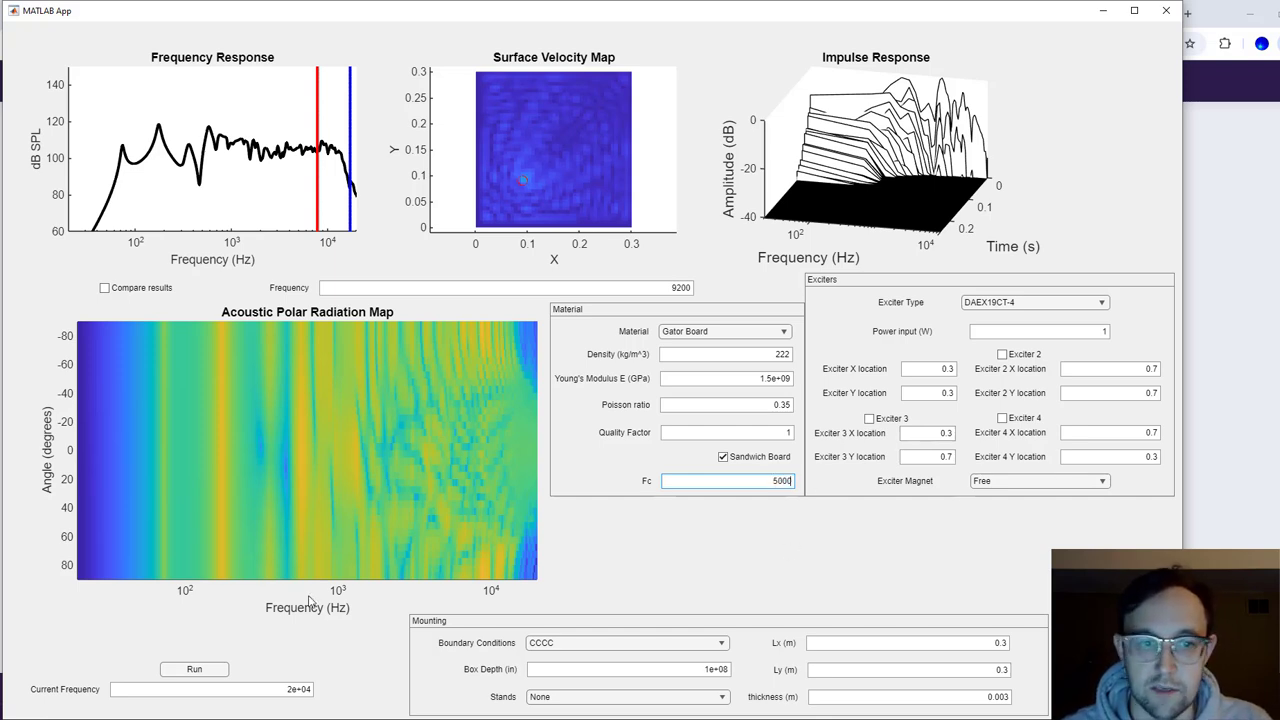
pyautogui.click(194, 670)
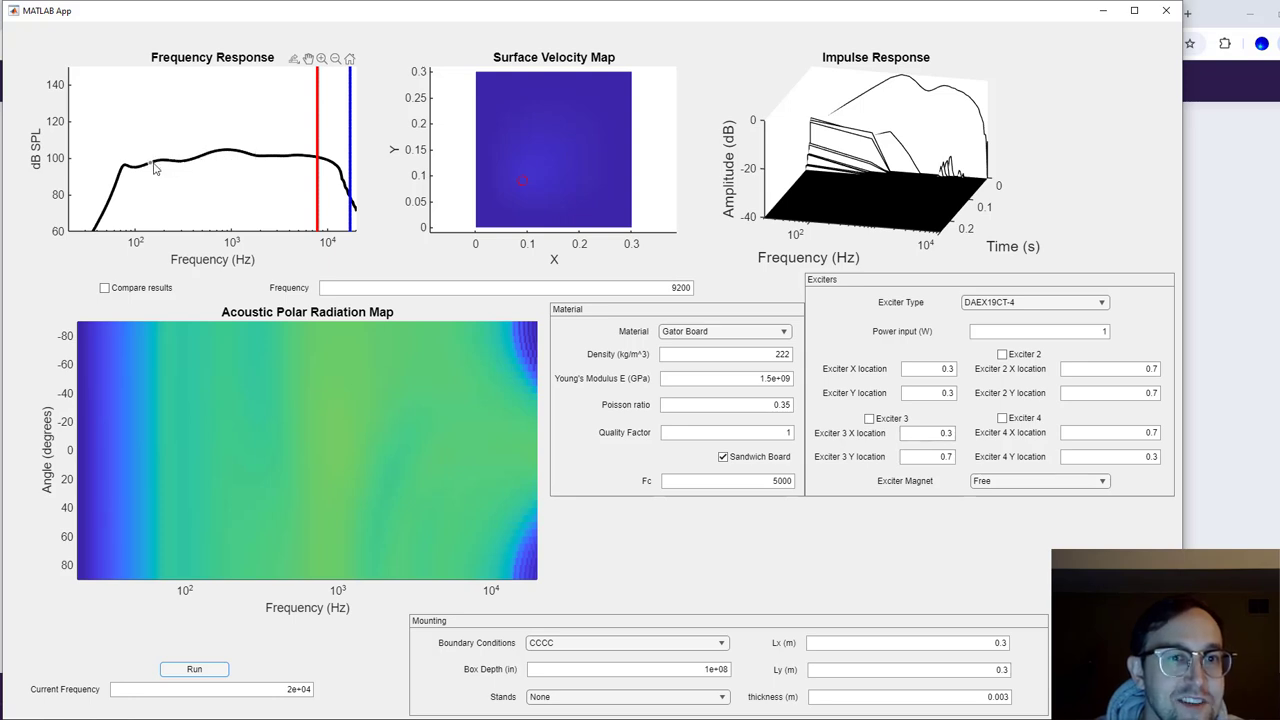
# Display the surface velocity map of the low-quality-factor Gator Board at 100 Hz and at 200 Hz
pyautogui.click(632, 288)
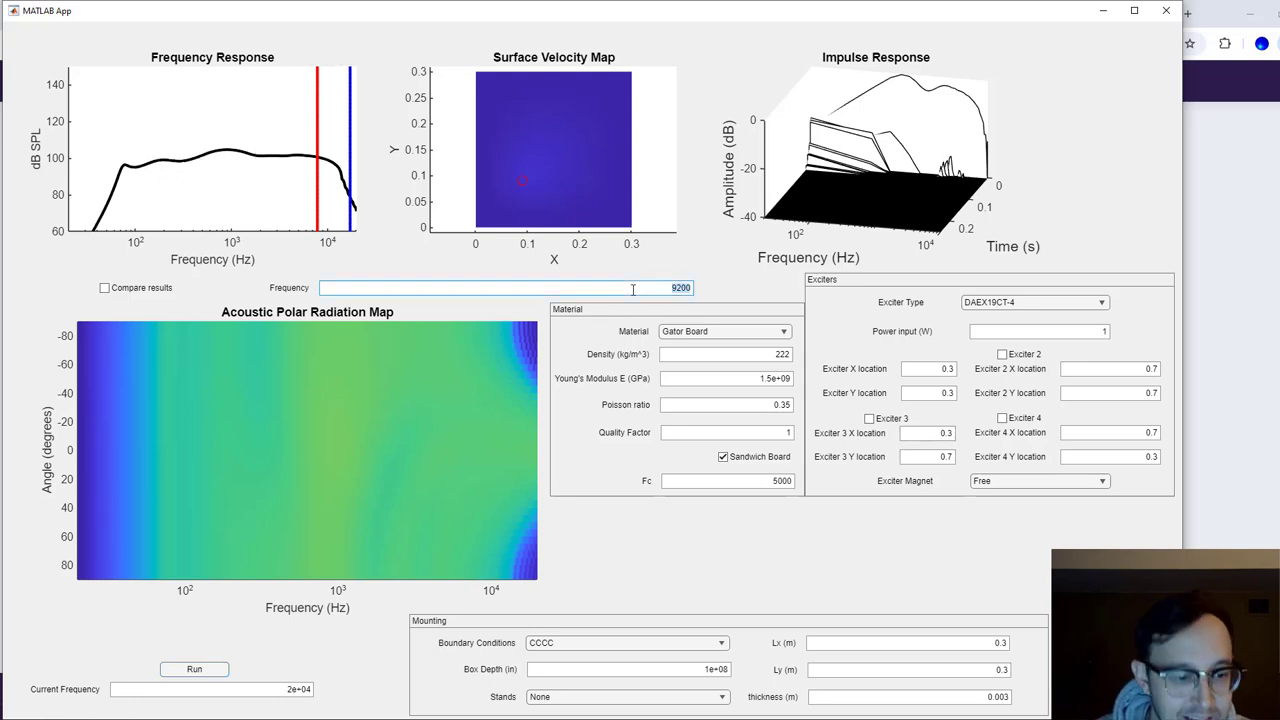
pyautogui.write('10')
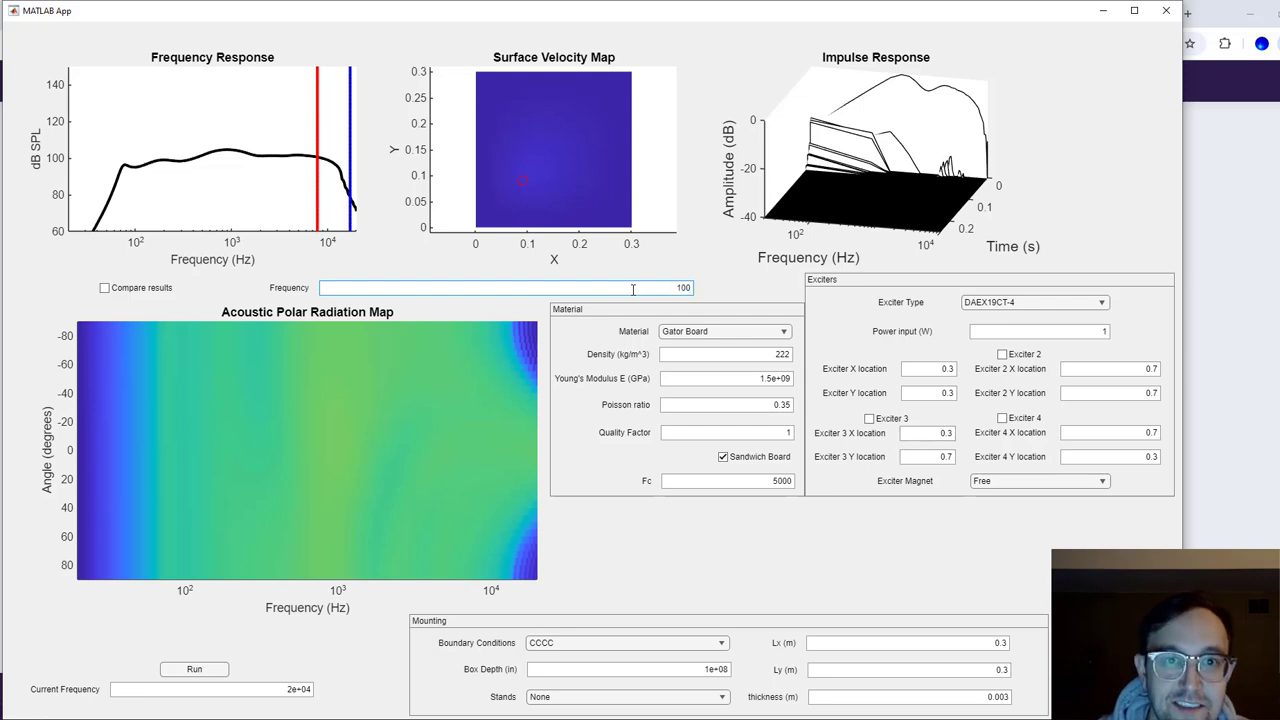
pyautogui.press('Return')
pyautogui.write('1')
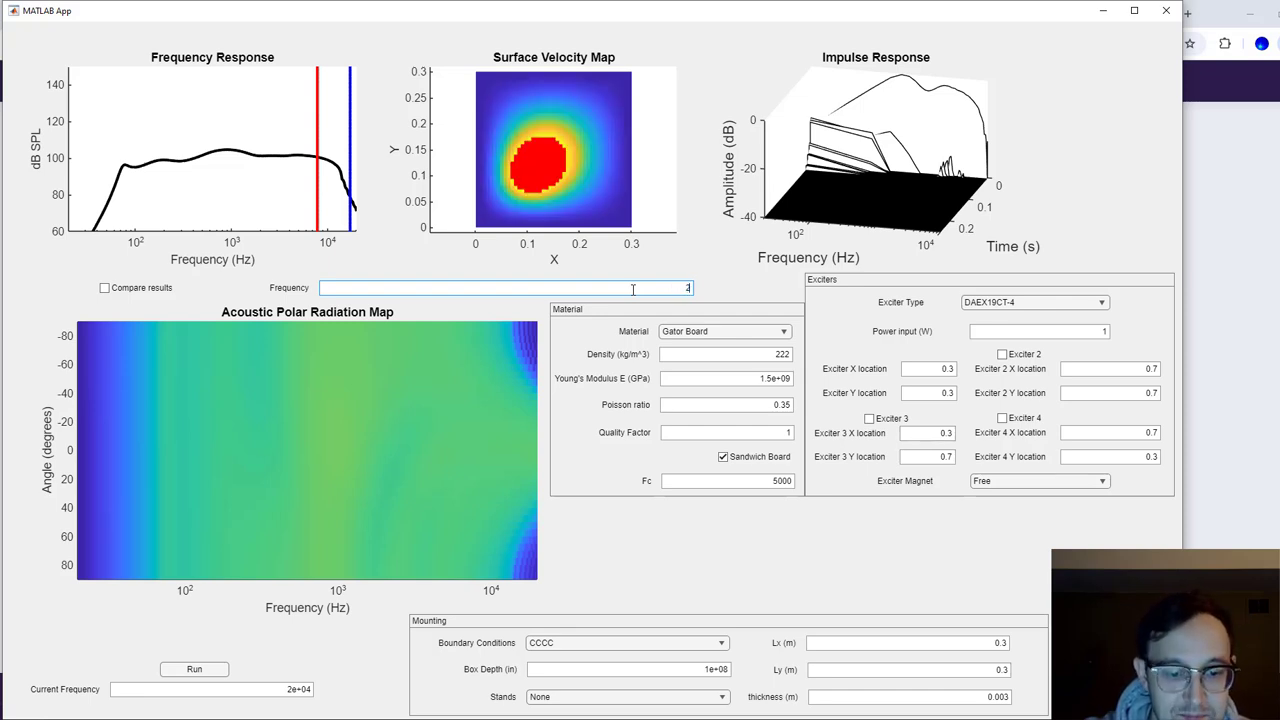
pyautogui.write('00')
pyautogui.press('Return')
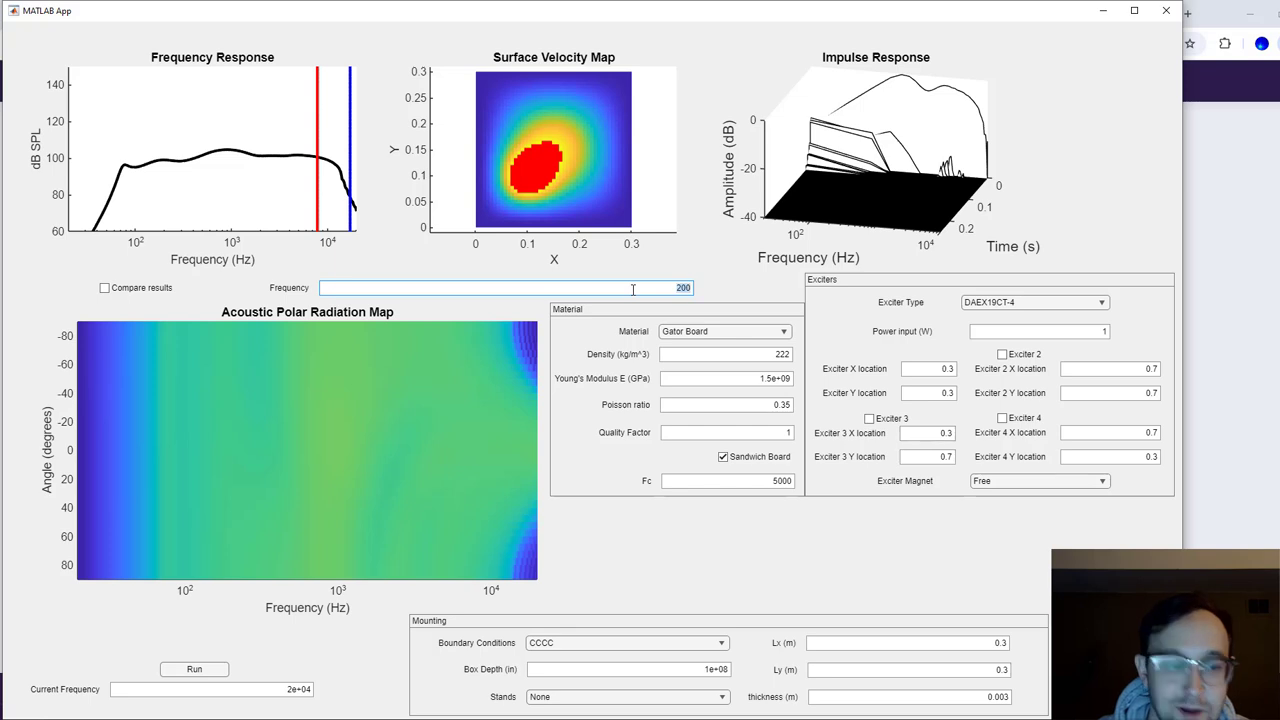
# Display the Gator Board's surface velocity map at 300 Hz, 400 Hz and 900 Hz in turn
pyautogui.write('3')
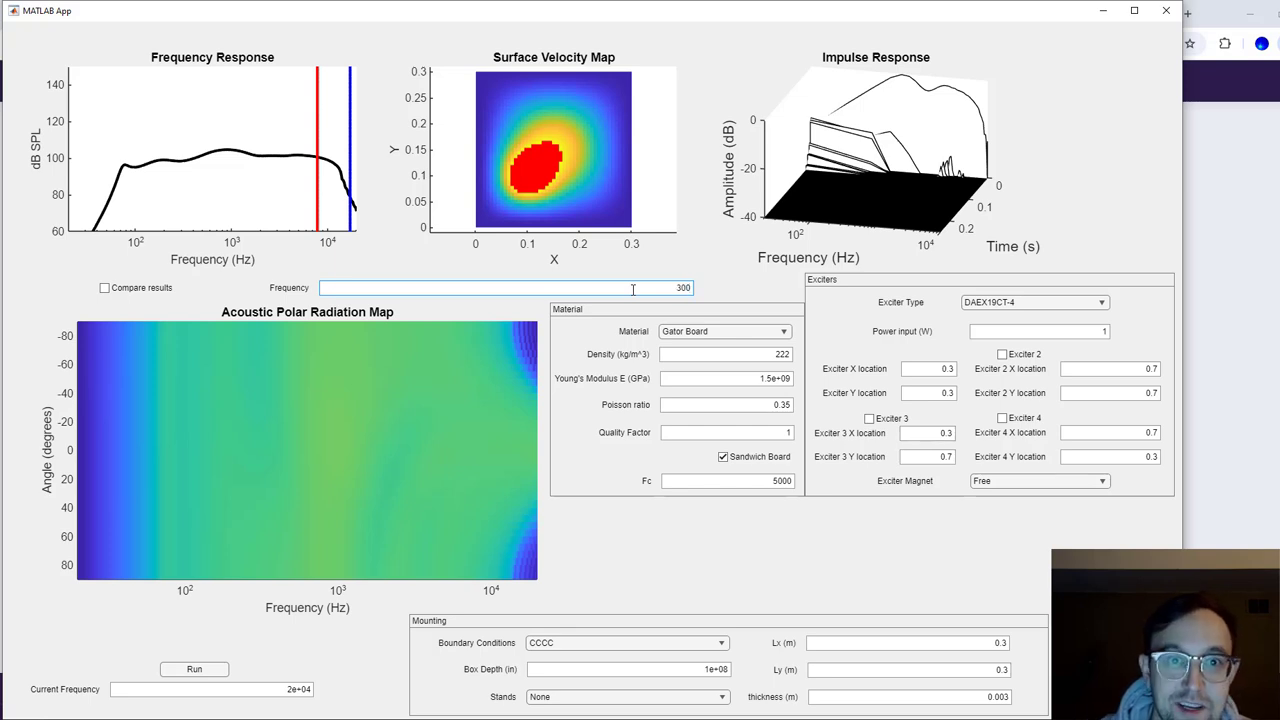
pyautogui.write('00')
pyautogui.press('Return')
pyautogui.write('400')
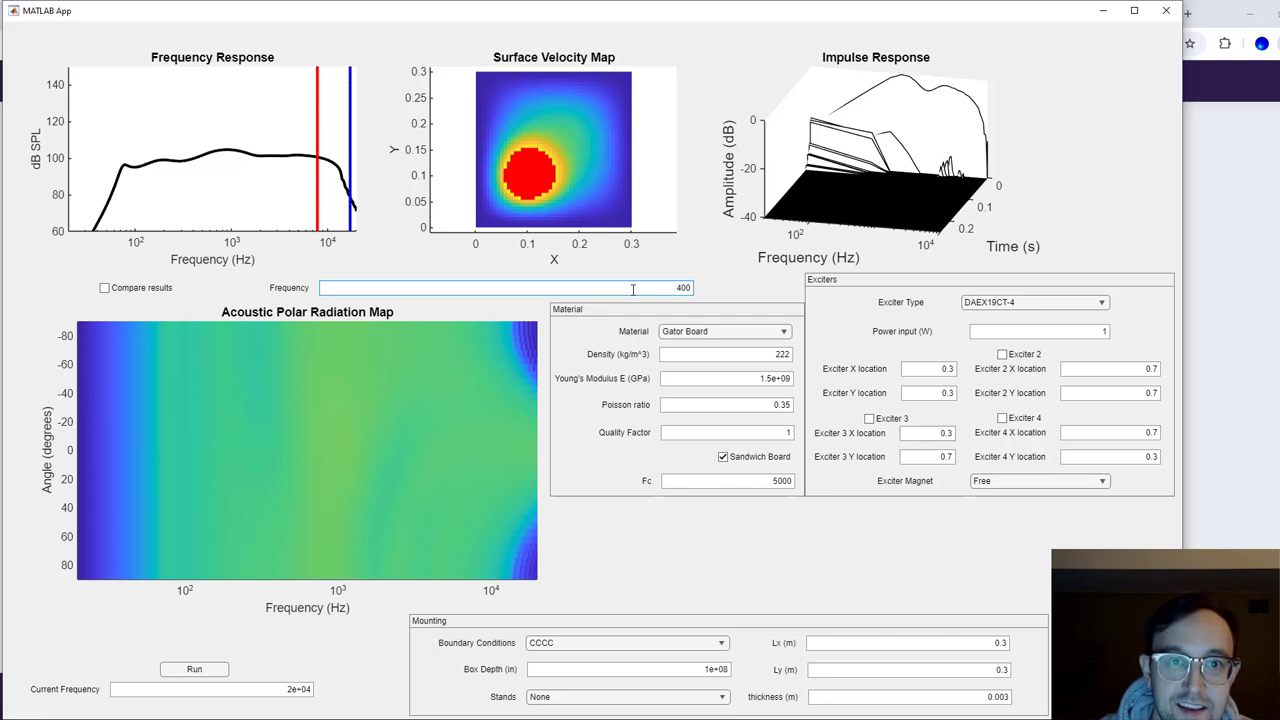
pyautogui.press('Return')
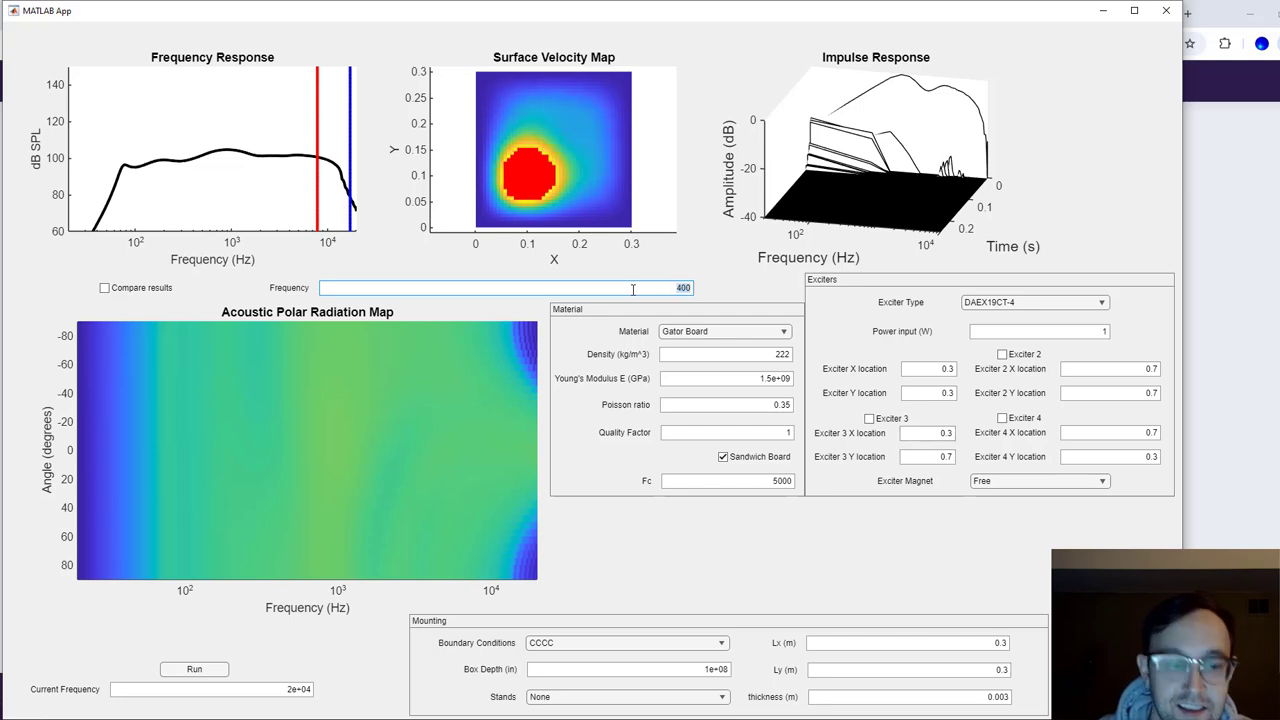
pyautogui.write('90')
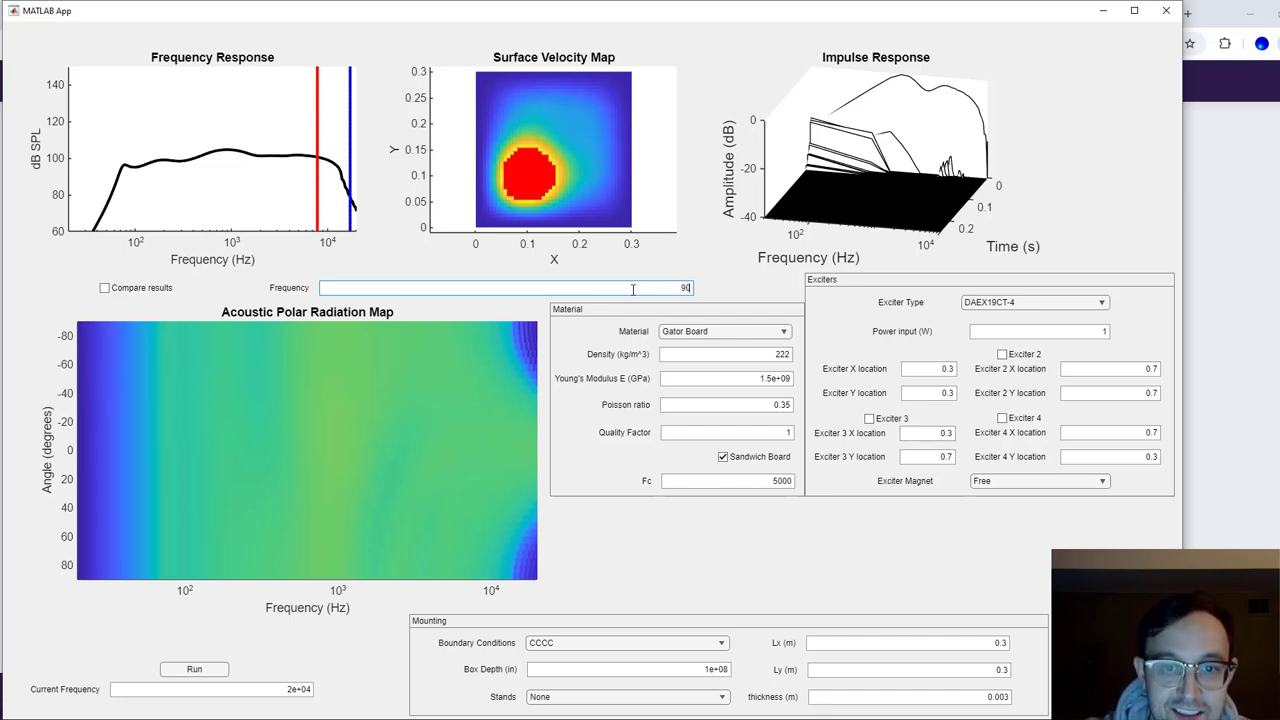
pyautogui.press('Return')
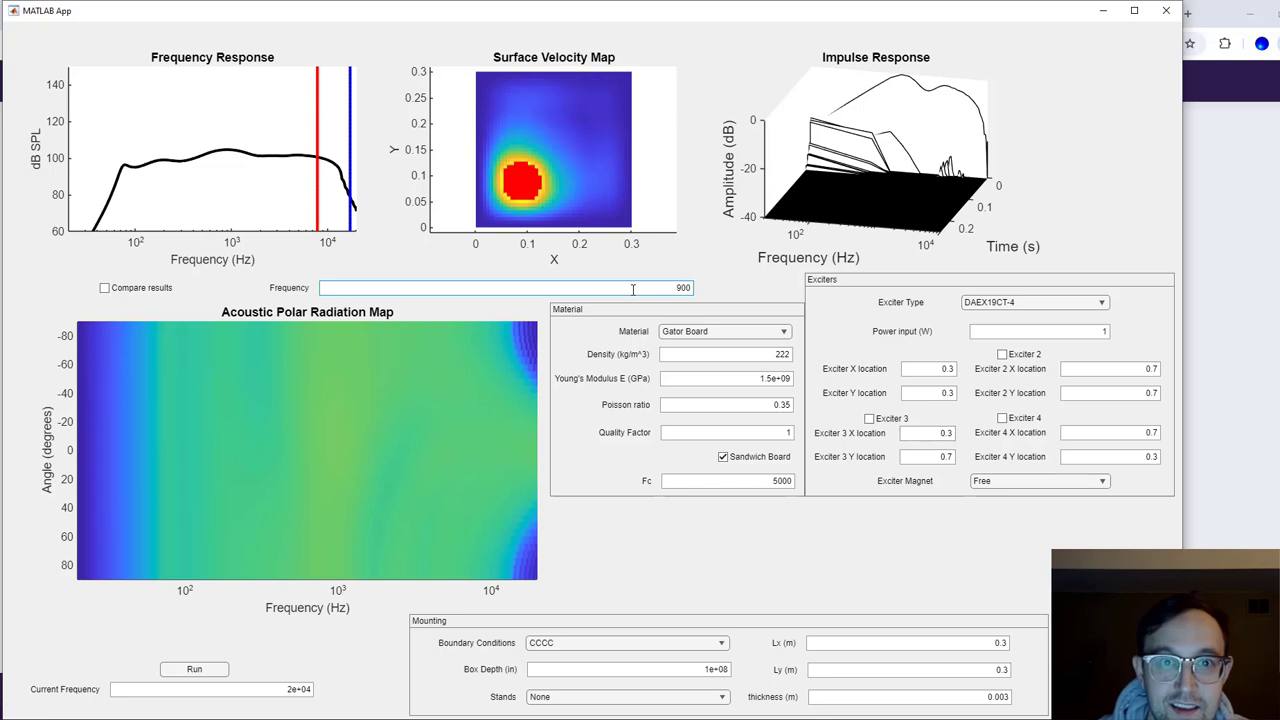
# Display the Gator Board's surface velocity map at 1200 Hz and at 2000 Hz
pyautogui.doubleClick(633, 288)
pyautogui.write('1200')
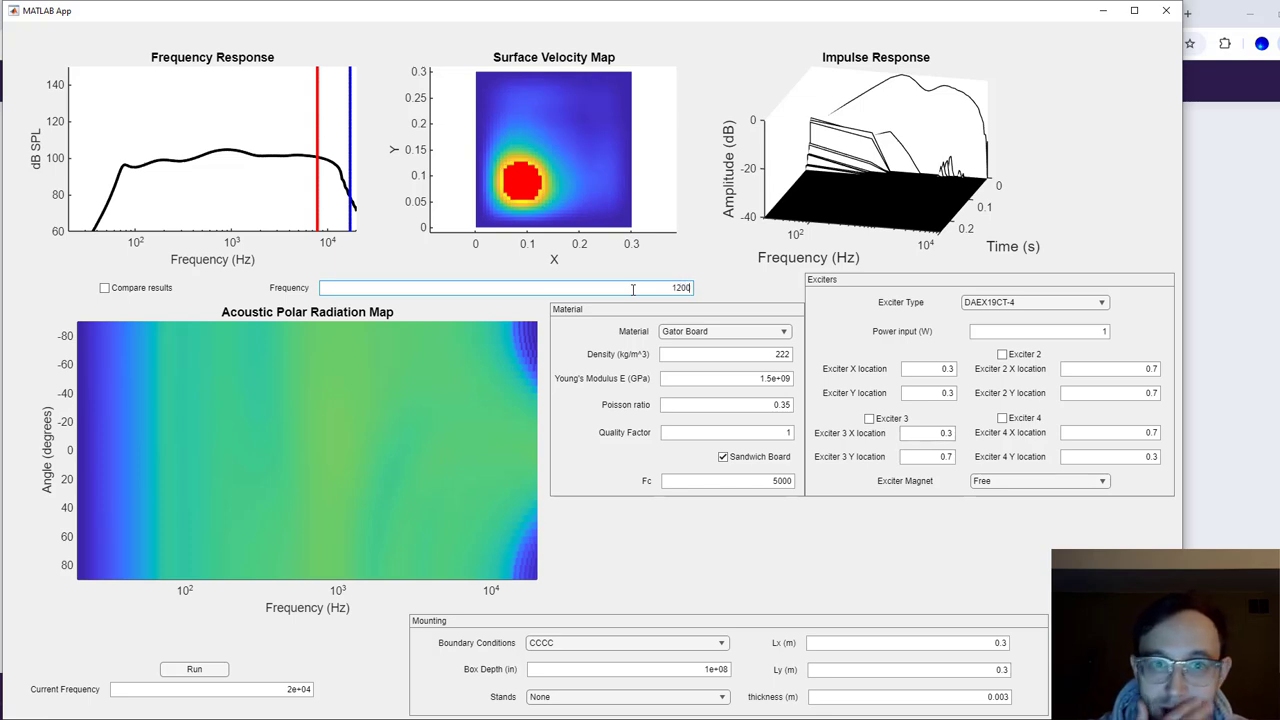
pyautogui.press('Return')
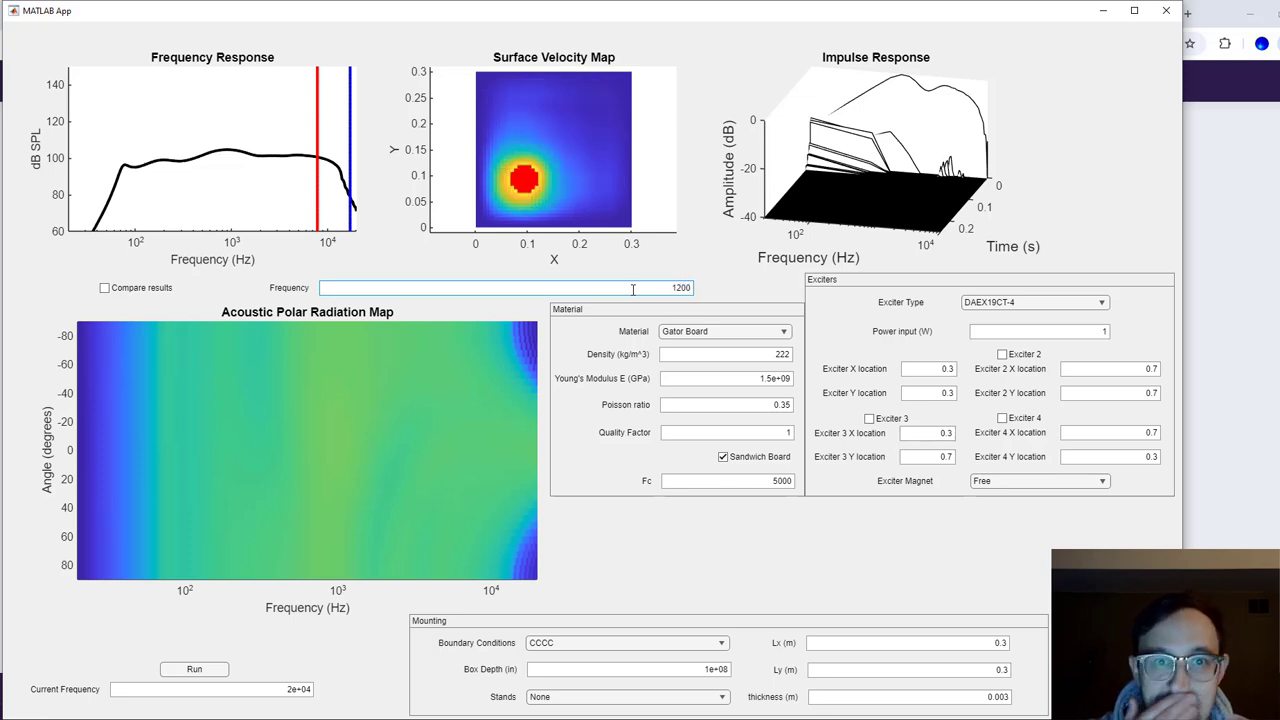
pyautogui.doubleClick(633, 289)
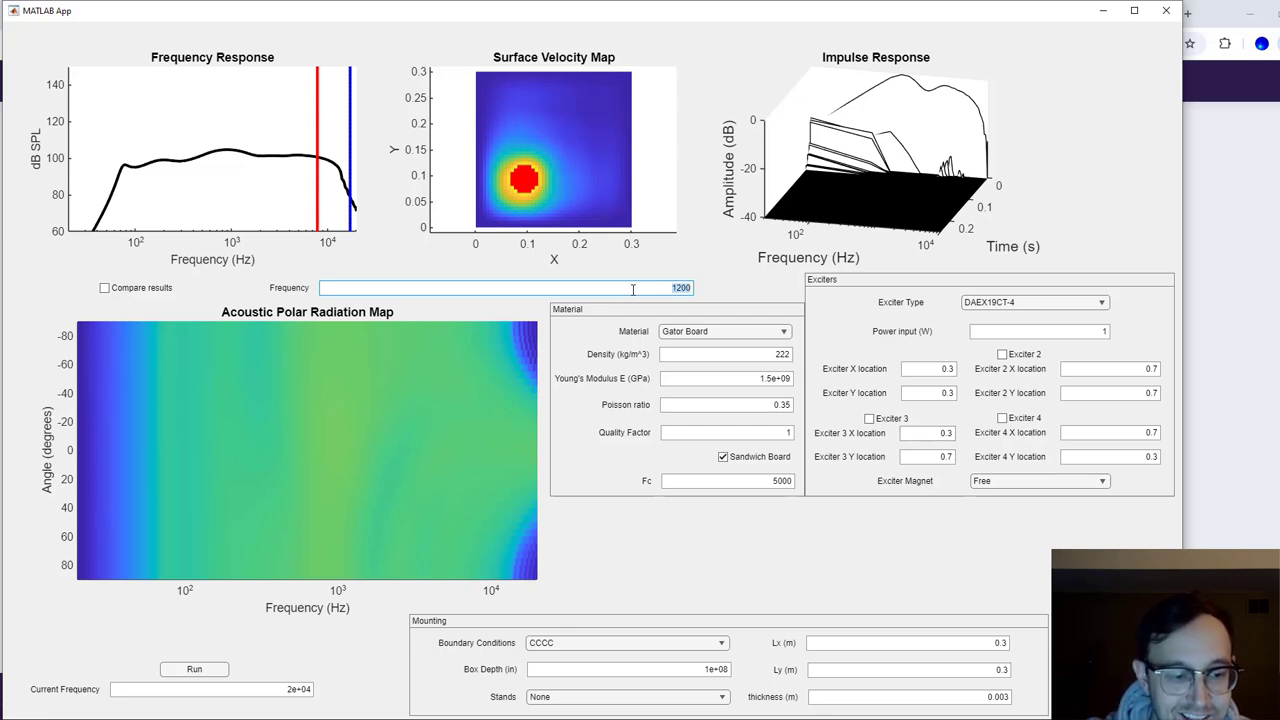
pyautogui.write('2000')
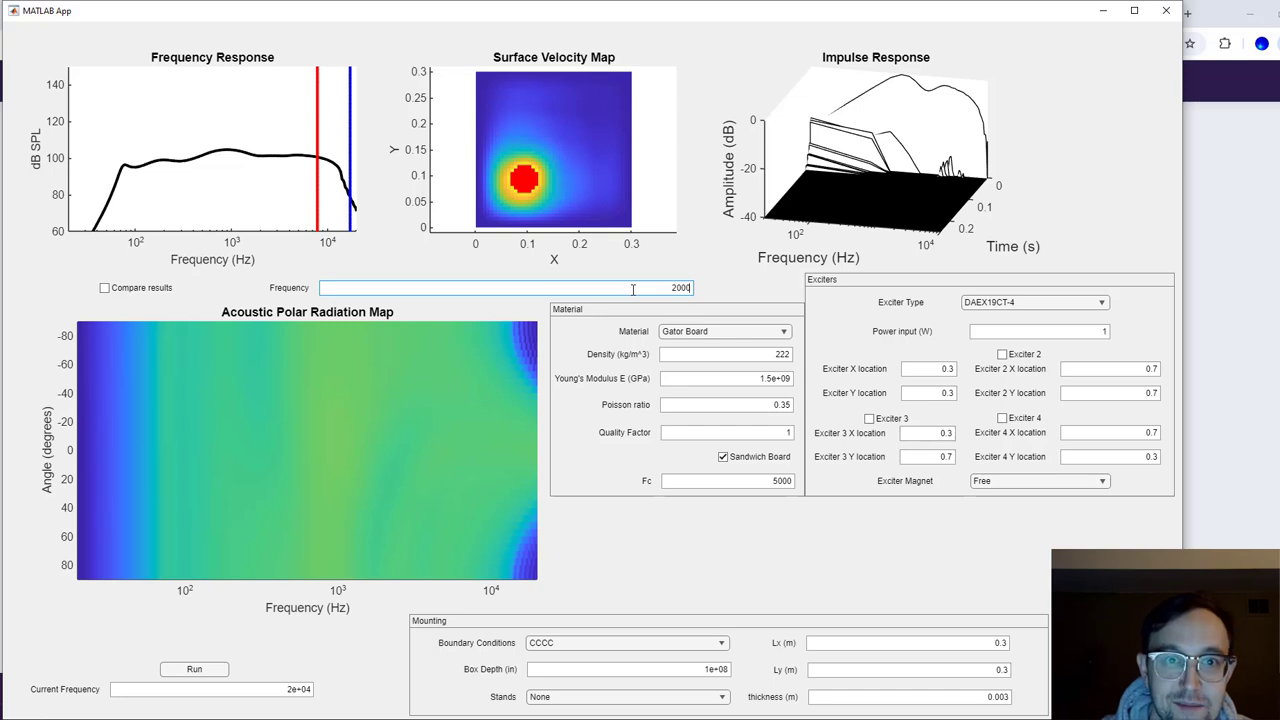
pyautogui.press('Return')
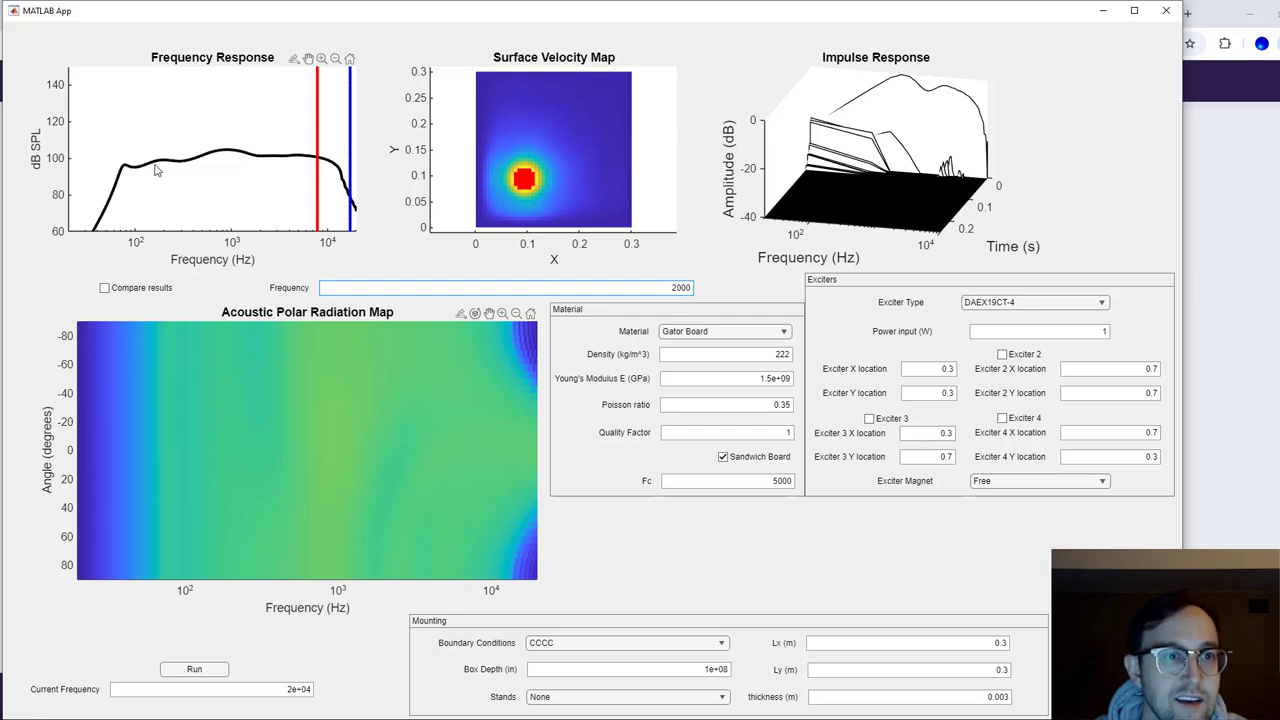
# Display the surface velocity map at 3000 Hz and examine the region around the exciter
pyautogui.doubleClick(639, 289)
pyautogui.write('3000')
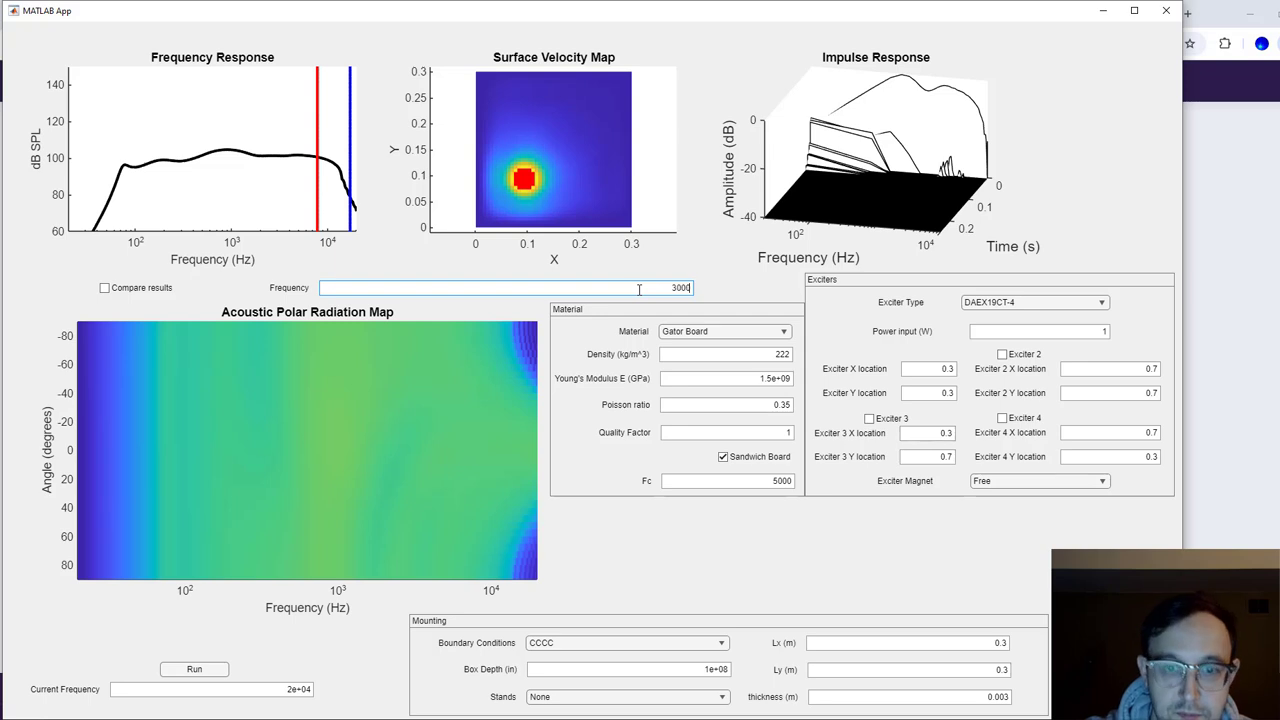
pyautogui.press('Return')
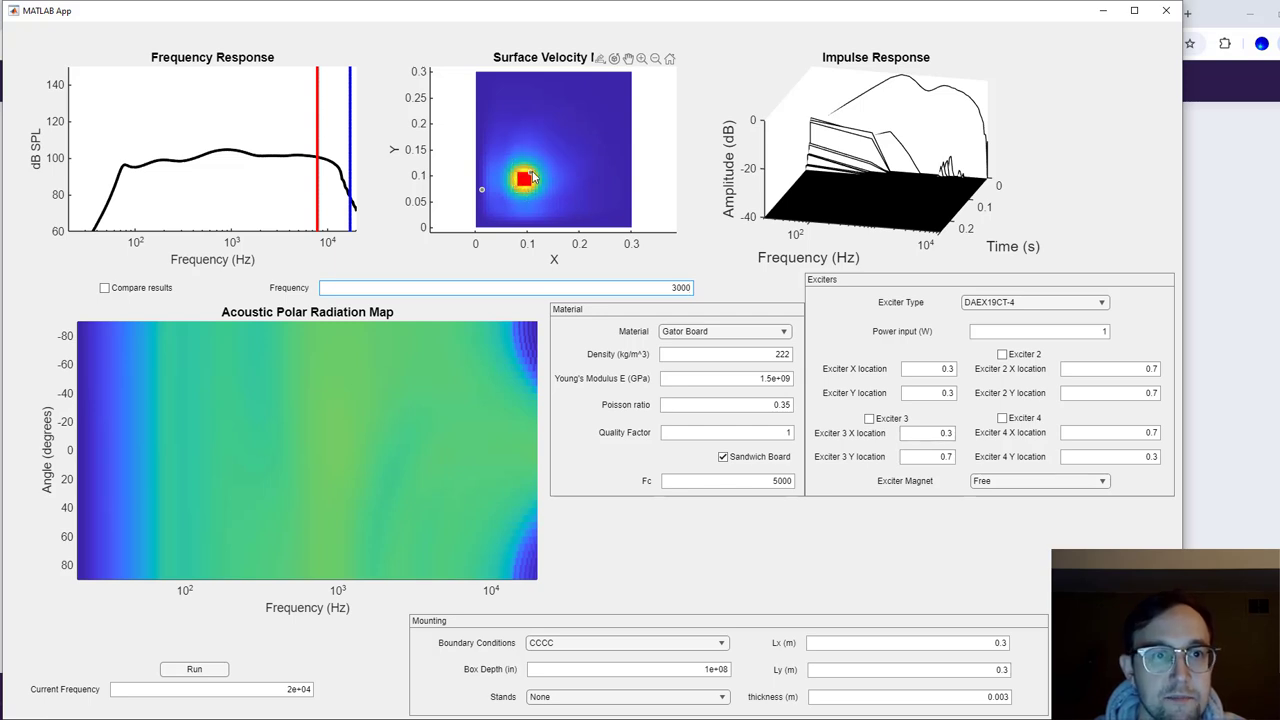
pyautogui.moveTo(533, 180)
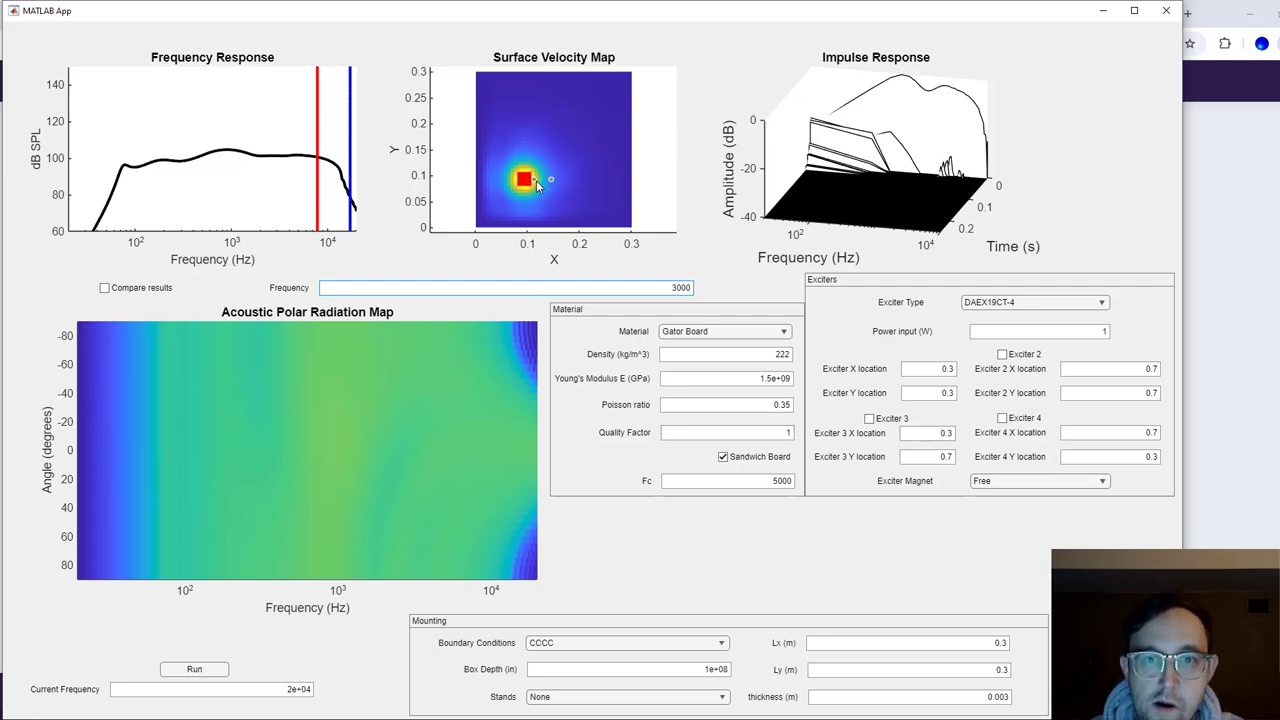
# Enable result comparison, set the Gator Board's quality factor to 100 and run the simulation
pyautogui.click(104, 288)
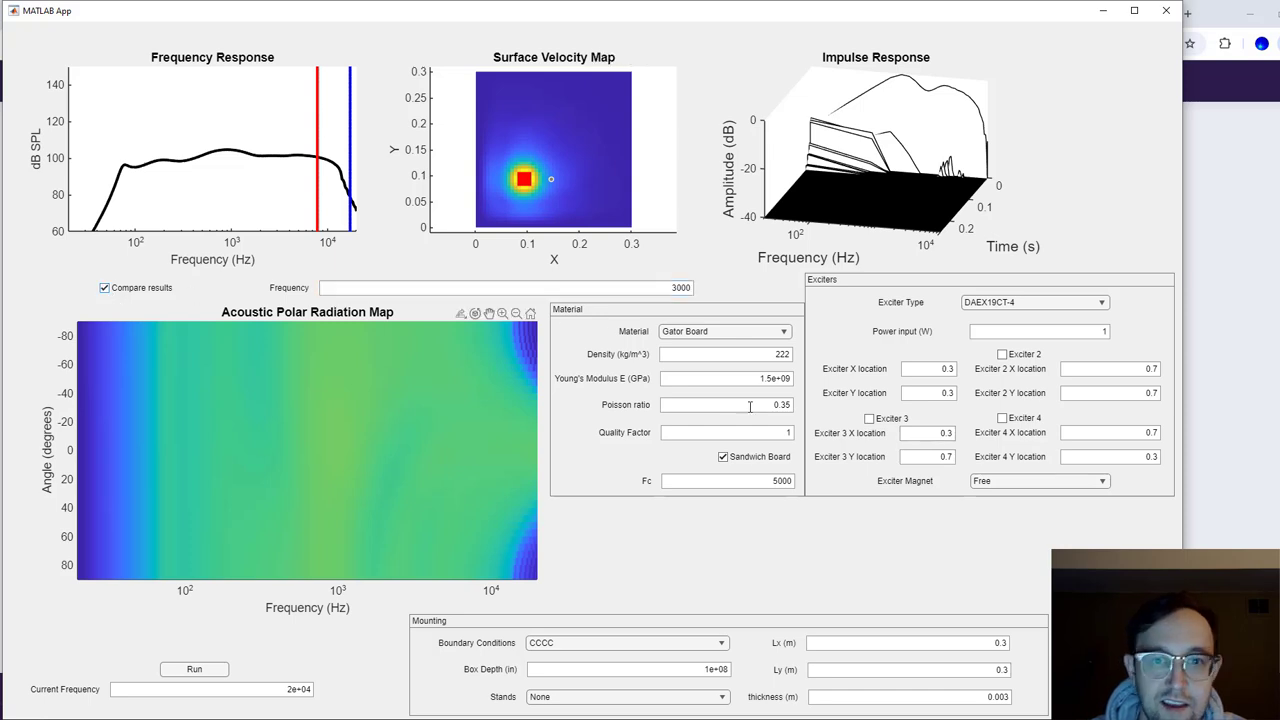
pyautogui.click(768, 432)
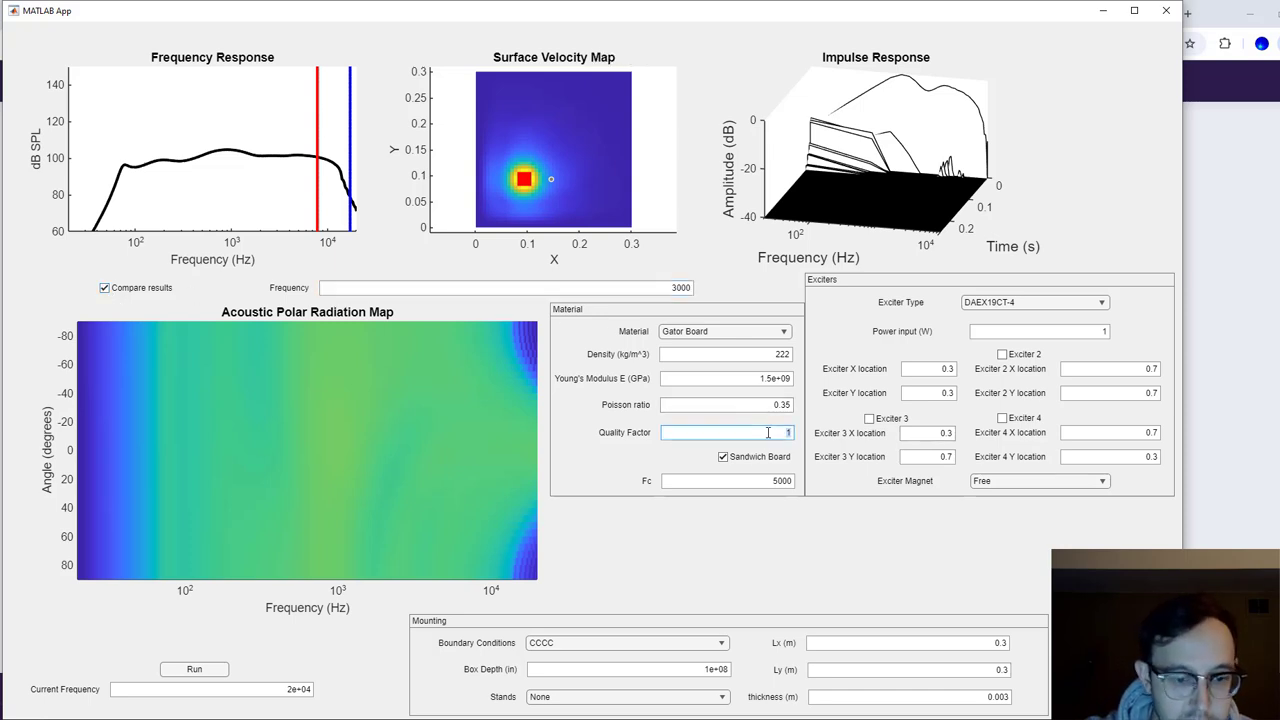
pyautogui.write('00')
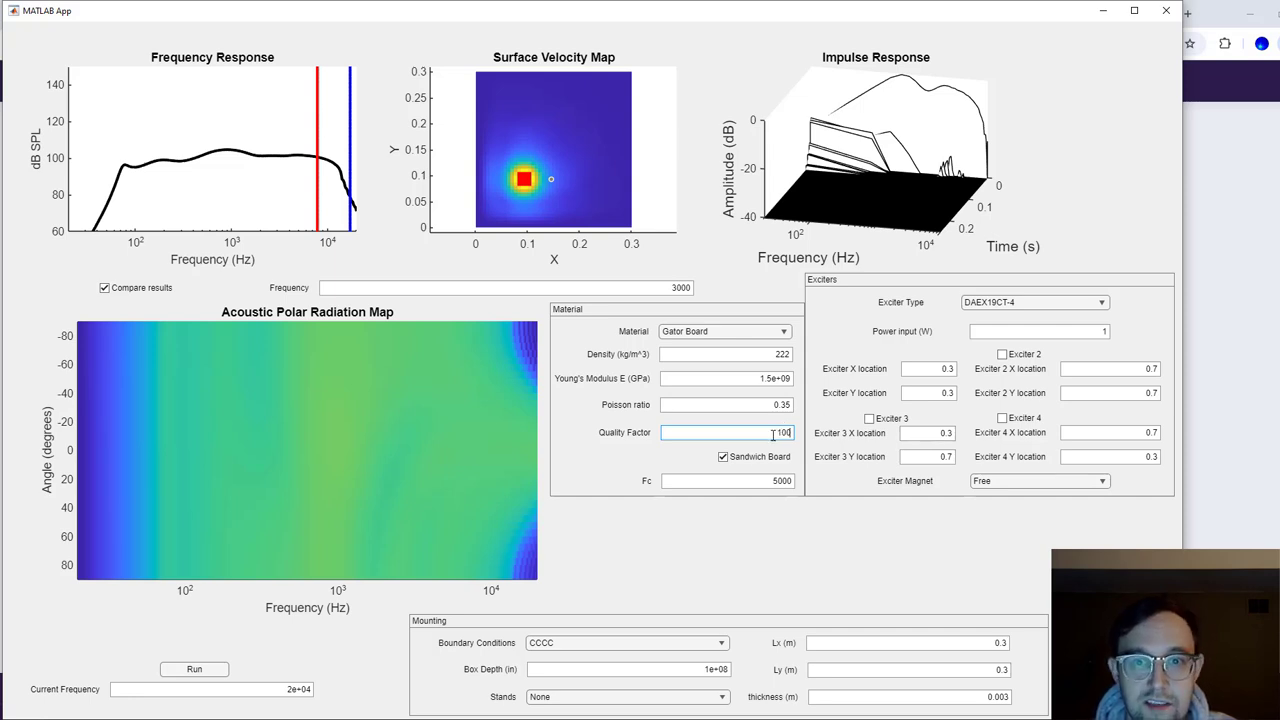
pyautogui.click(196, 669)
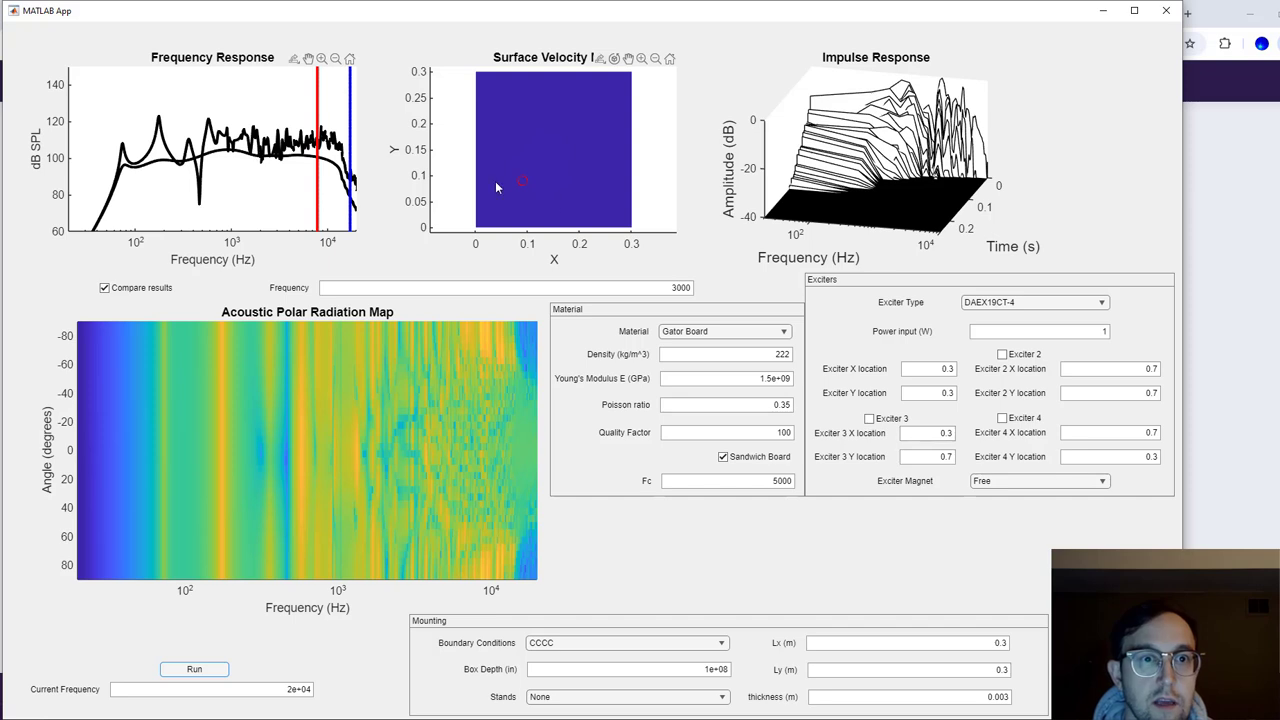
# Display the Gator Board's surface velocity map for quality factor 100 at 2000 Hz and at 3000 Hz
pyautogui.click(634, 286)
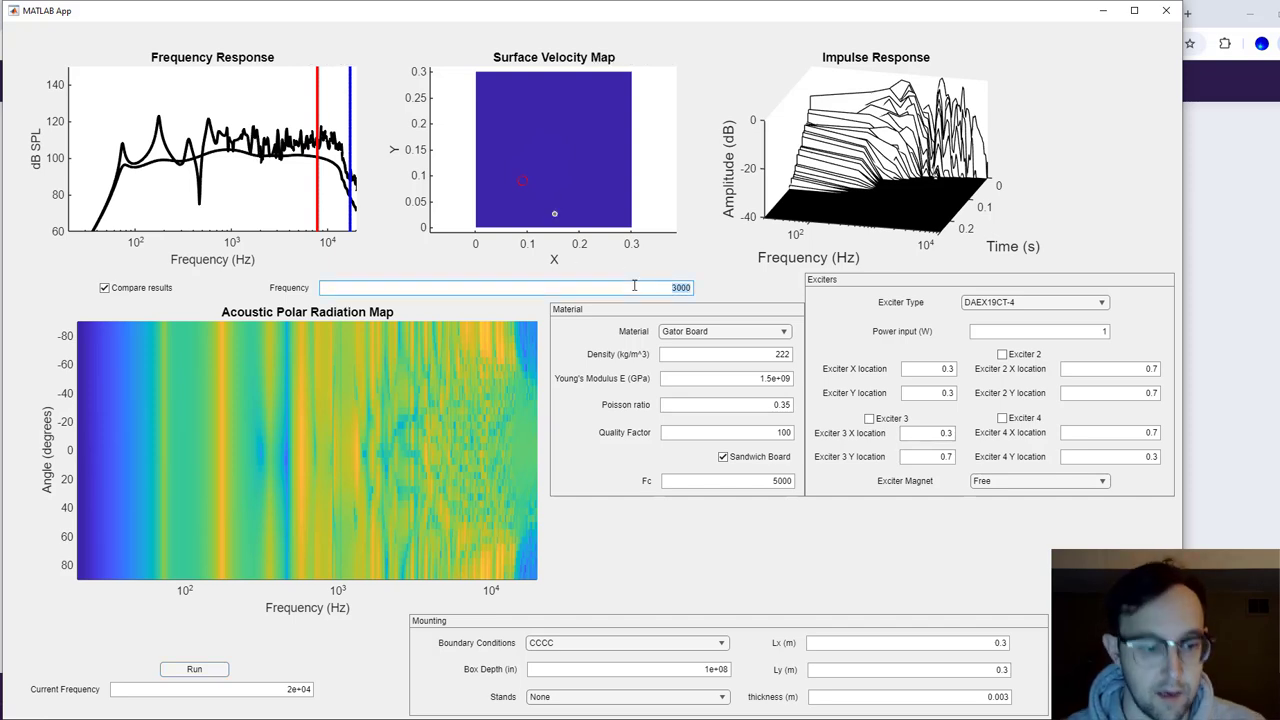
pyautogui.write('300')
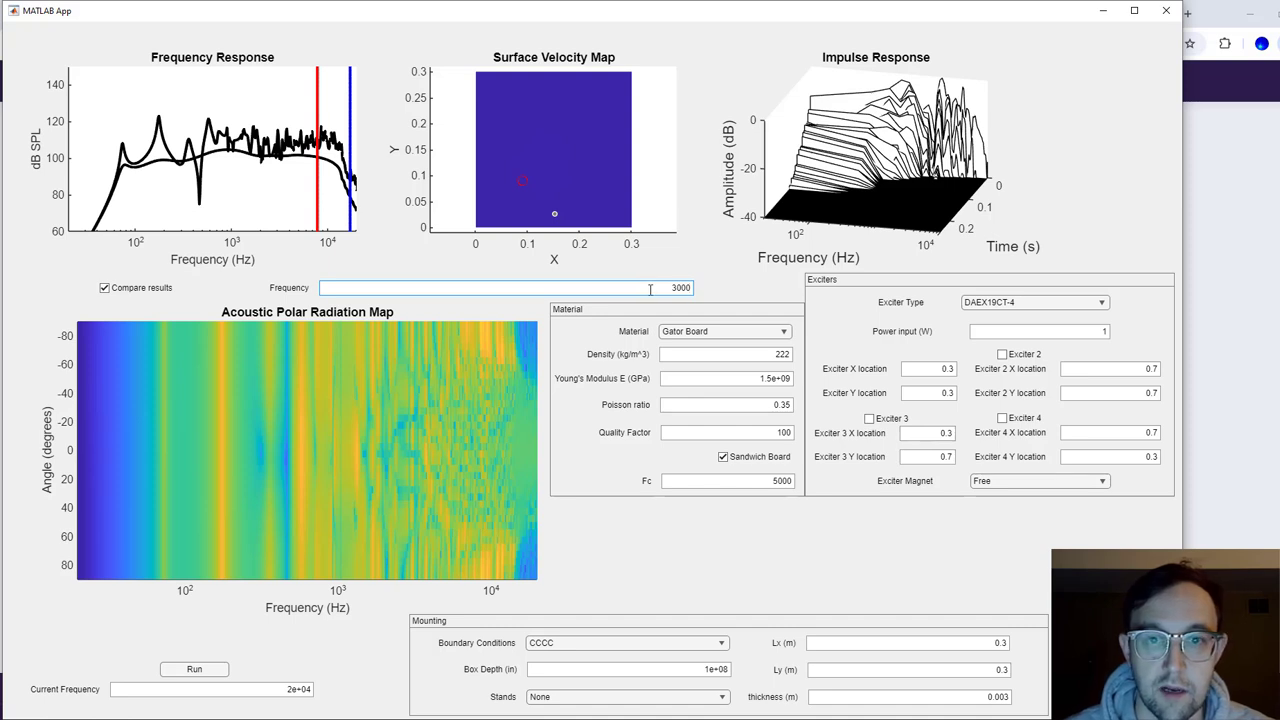
pyautogui.doubleClick(650, 289)
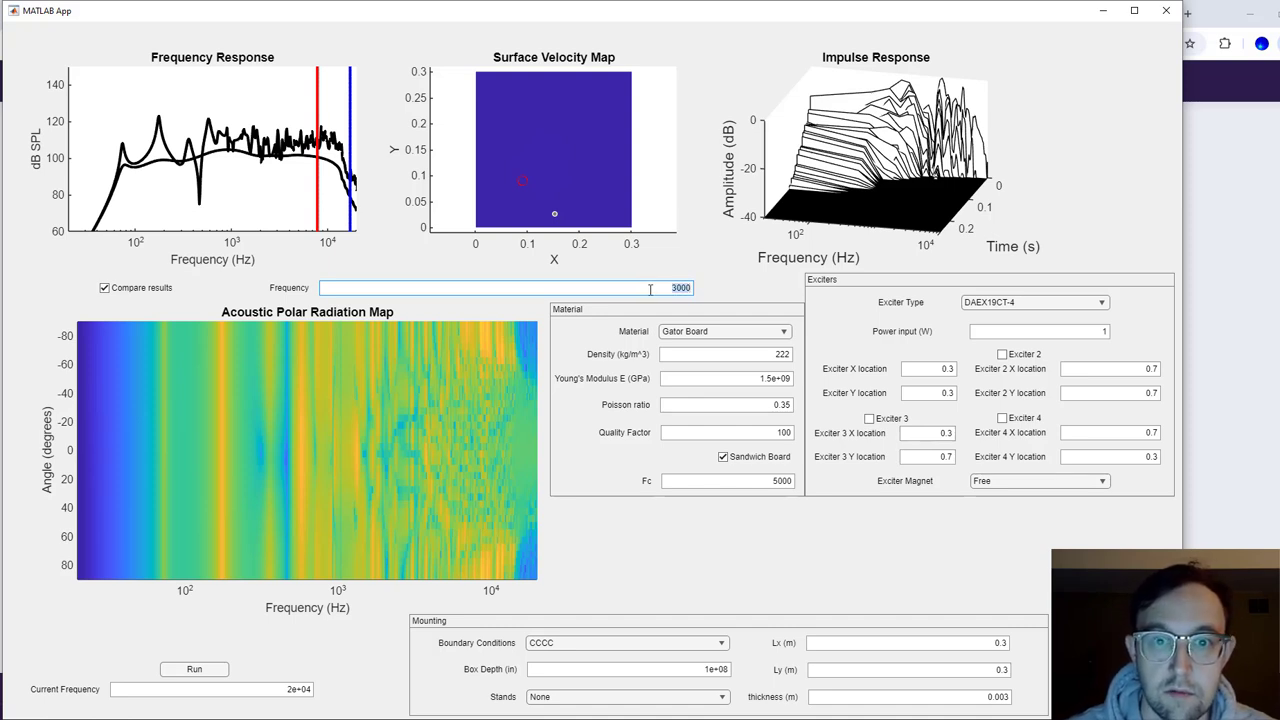
pyautogui.write('2000')
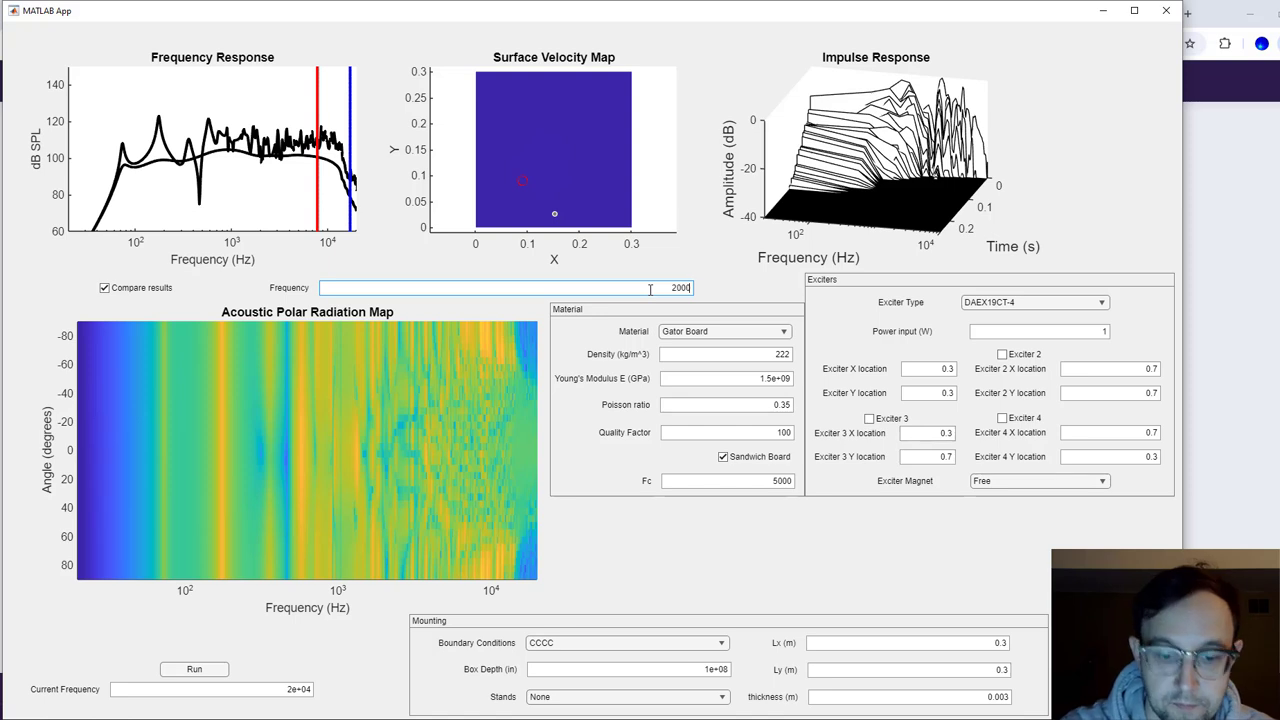
pyautogui.press('Return')
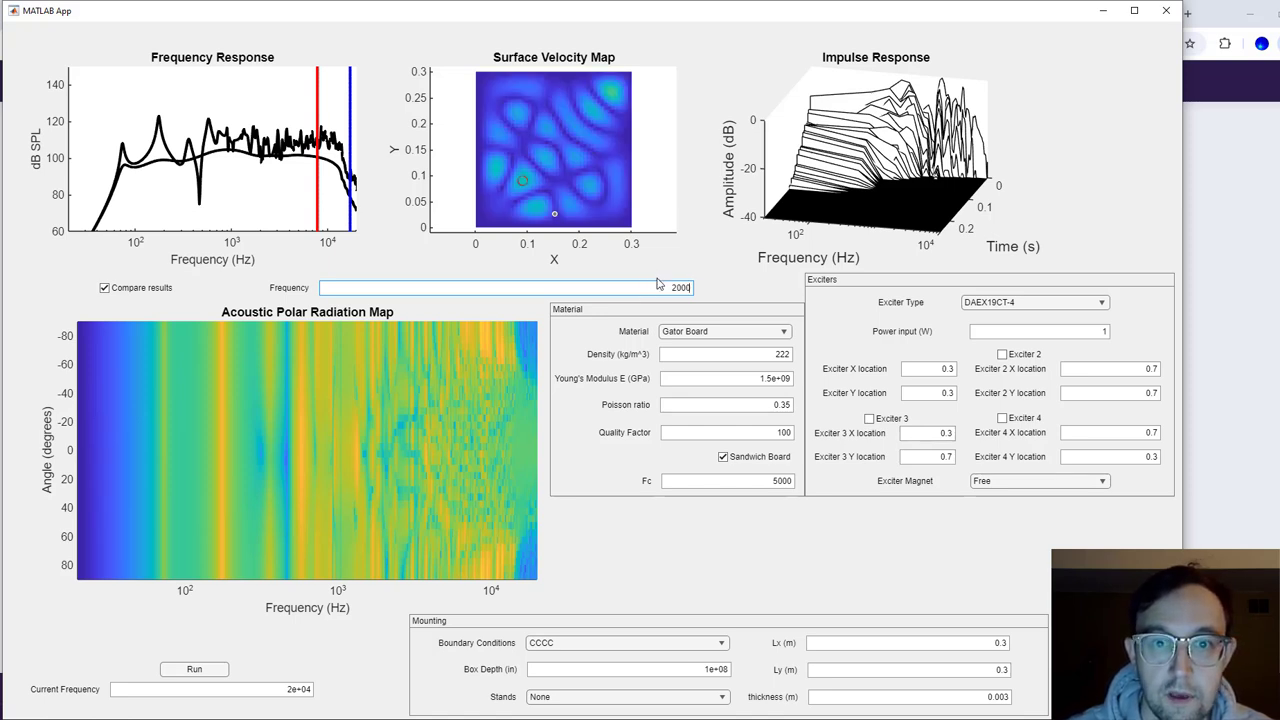
pyautogui.doubleClick(662, 289)
pyautogui.write('3000')
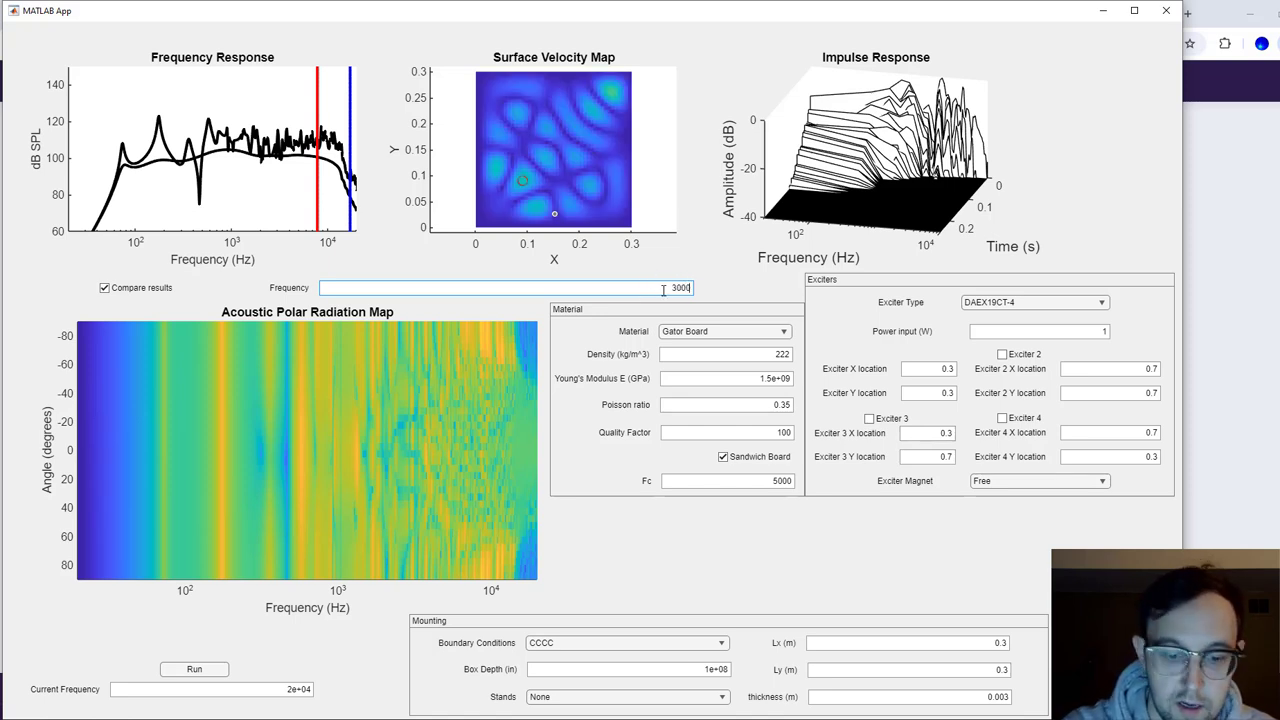
pyautogui.press('Return')
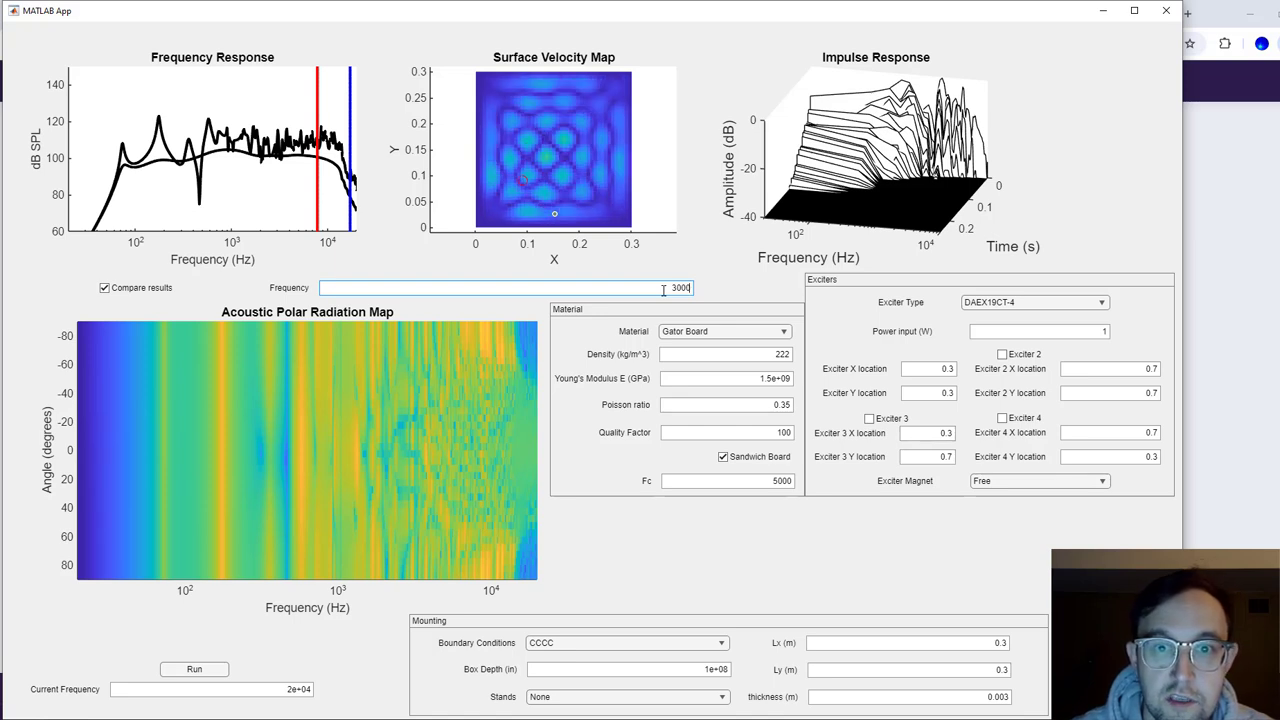
# Display the surface velocity map at 10000 Hz and at 11000 Hz
pyautogui.doubleClick(662, 289)
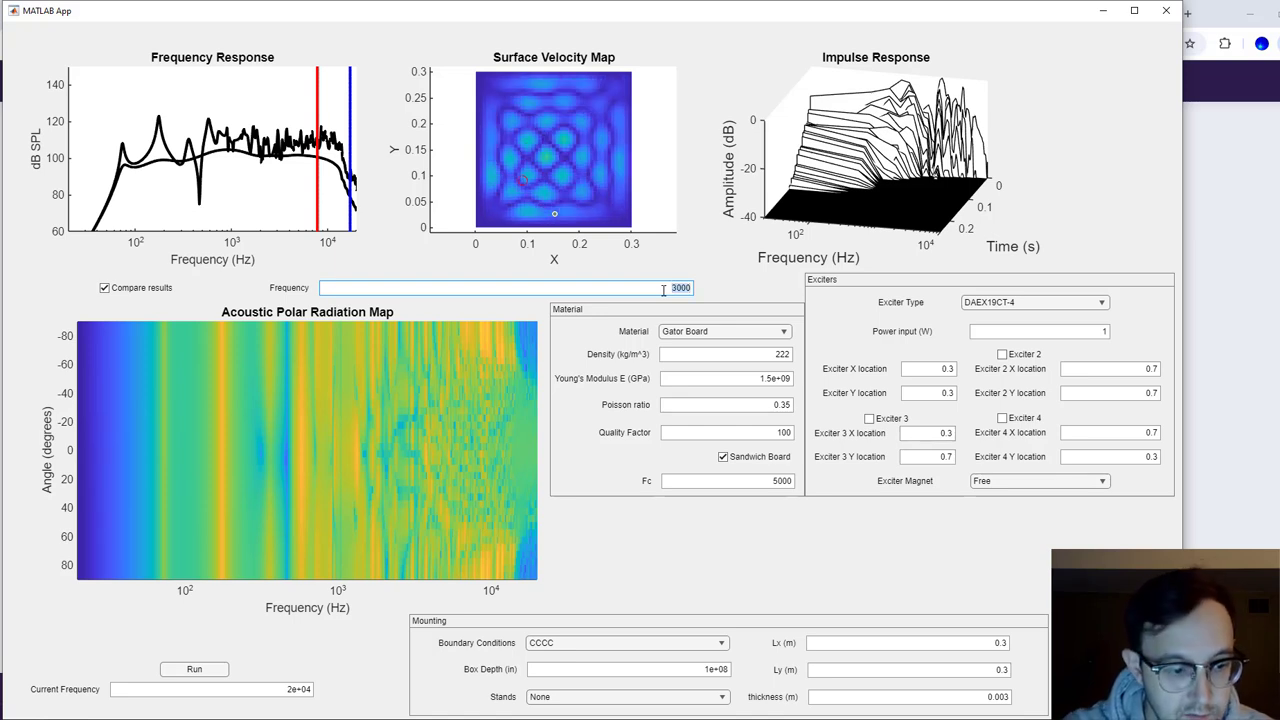
pyautogui.write('10000')
pyautogui.press('Return')
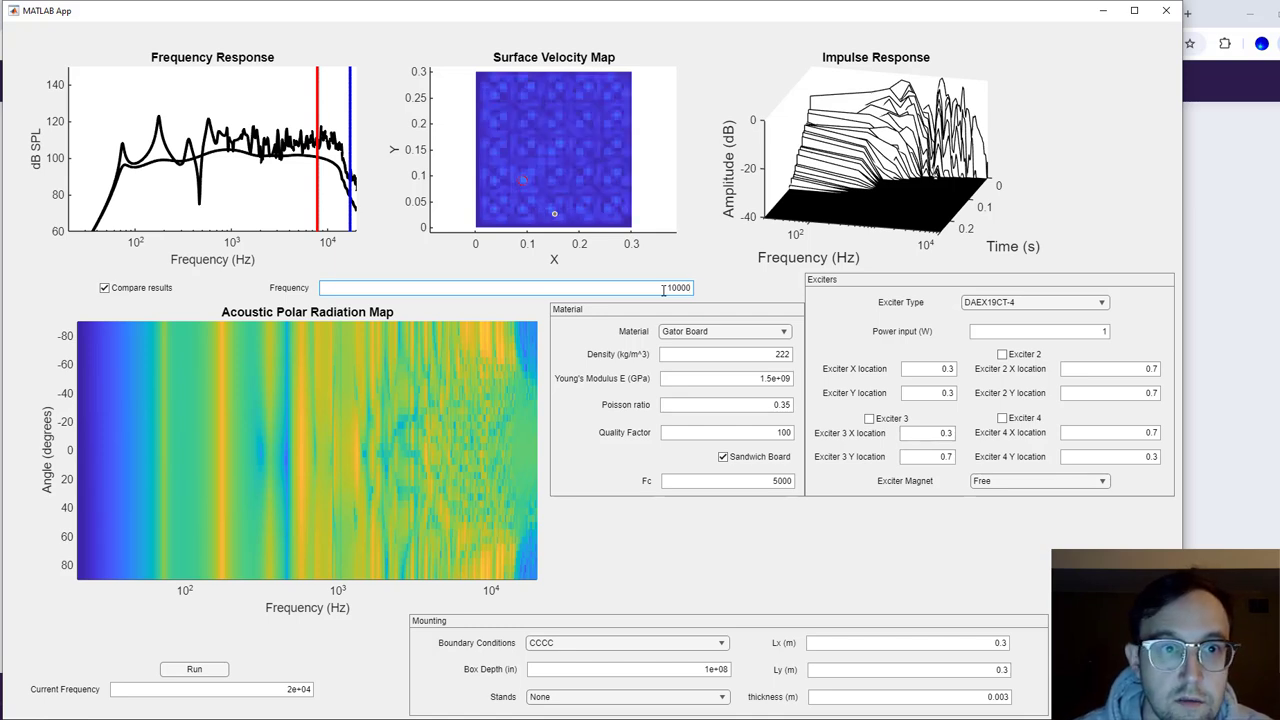
pyautogui.doubleClick(663, 289)
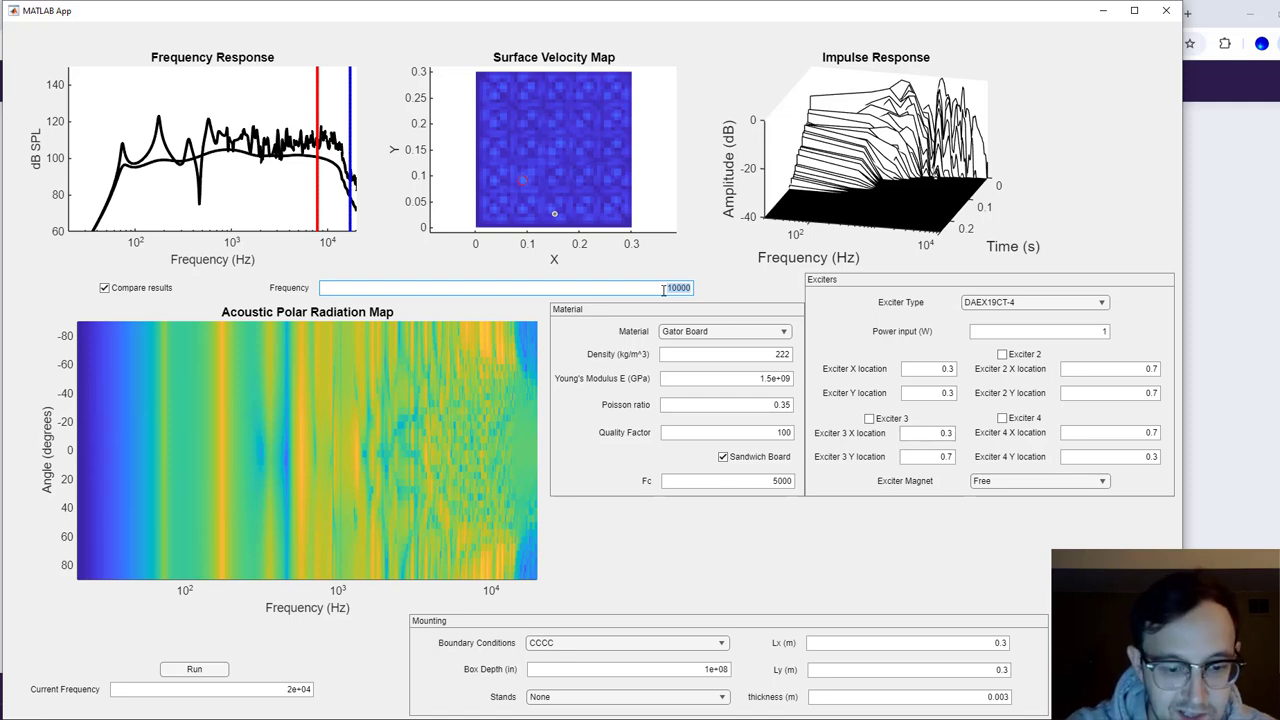
pyautogui.write('10000')
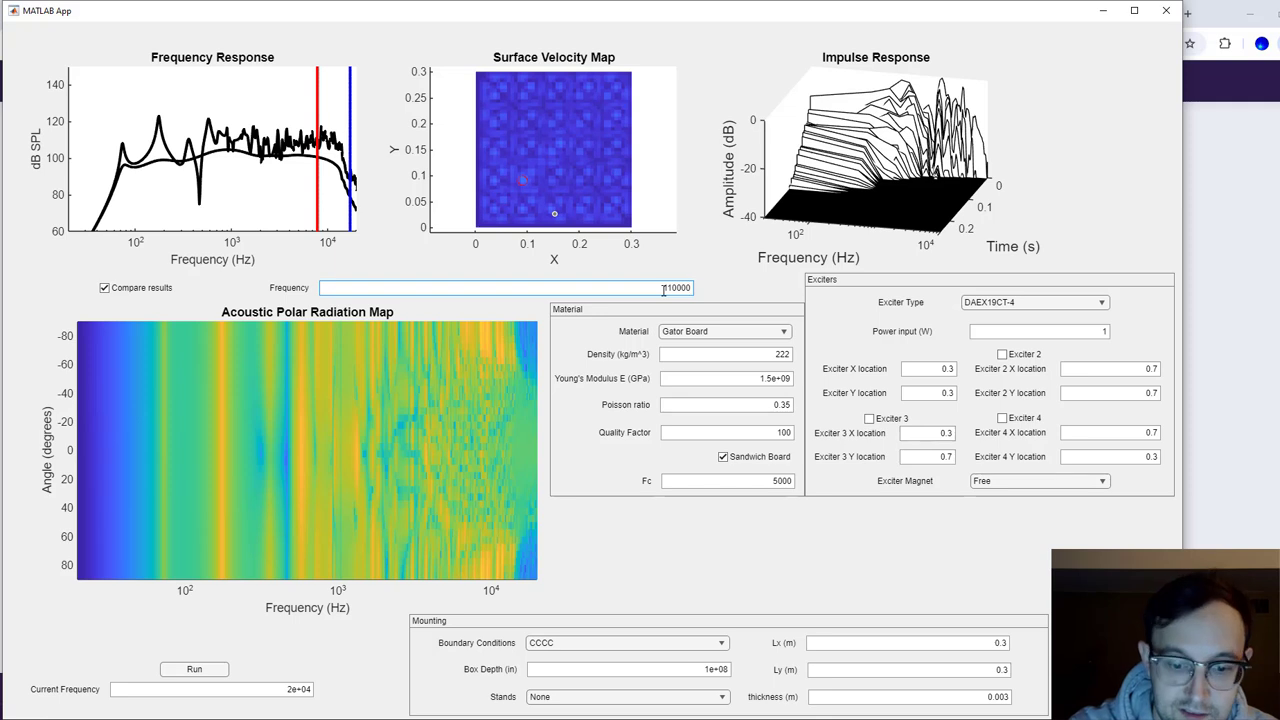
pyautogui.press('BackSpace')
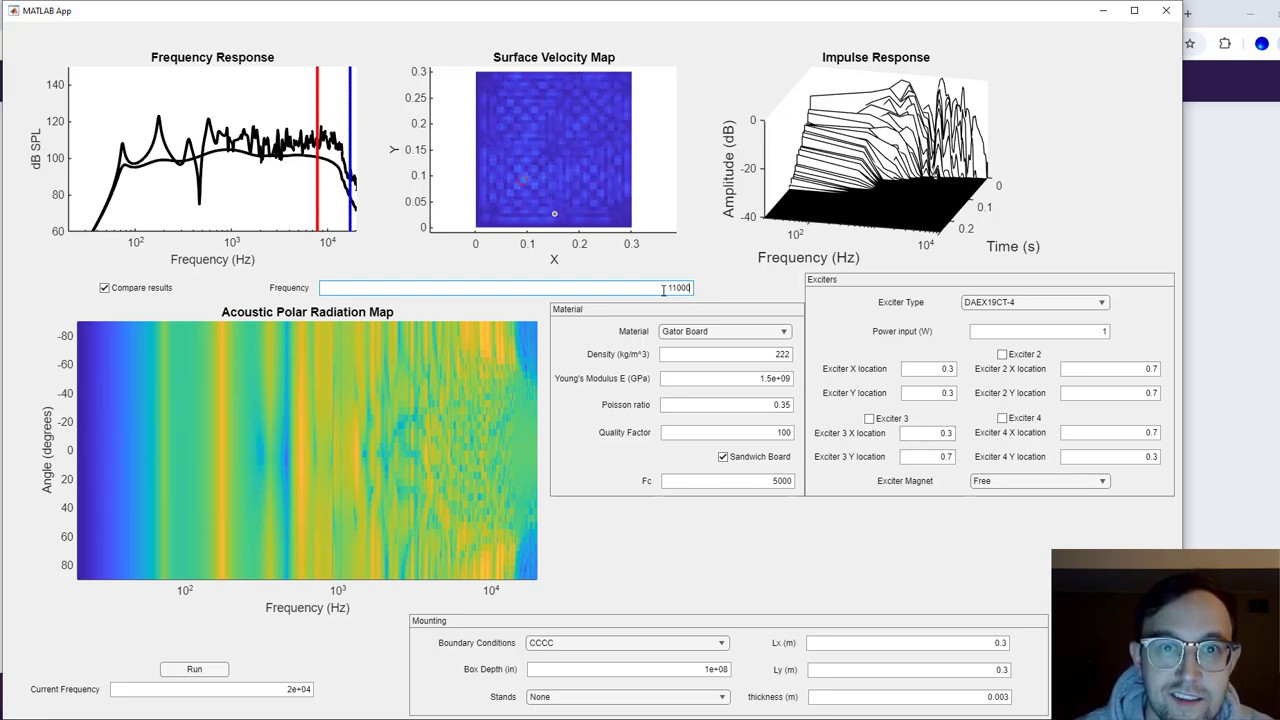
# Display the surface velocity map at 12000 Hz and examine the vibration around the exciter
pyautogui.doubleClick(663, 290)
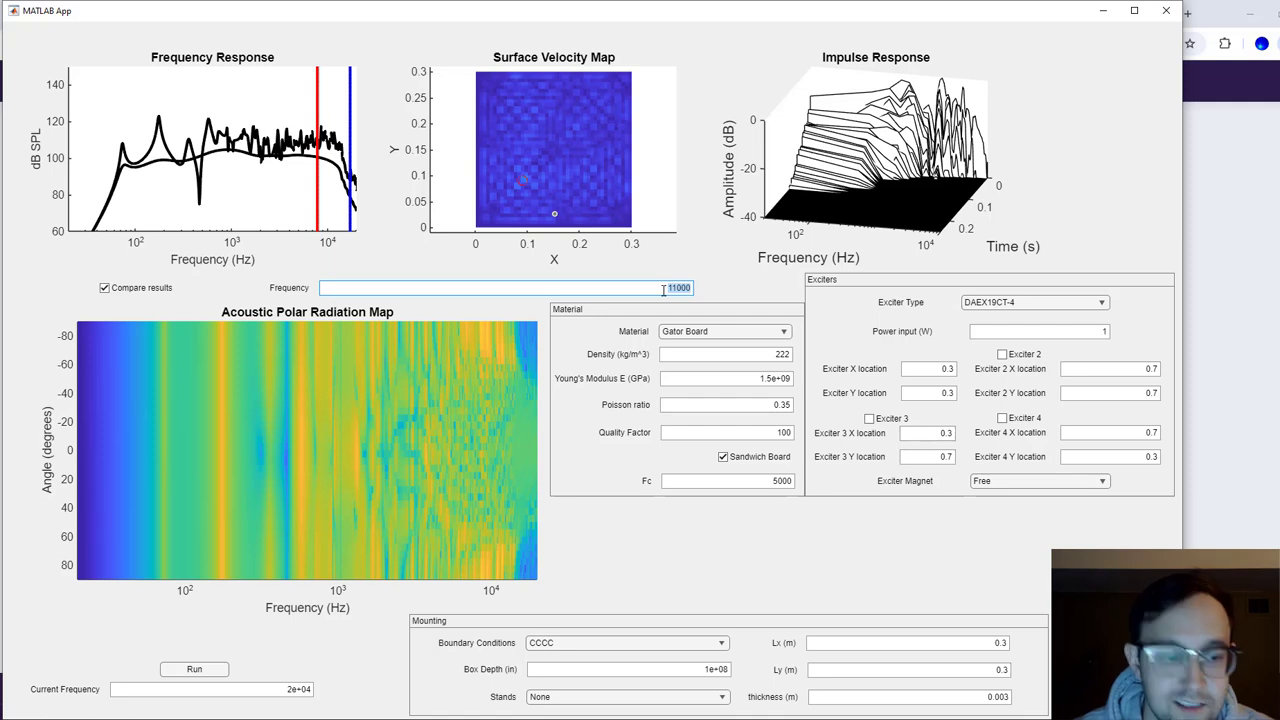
pyautogui.write('12000')
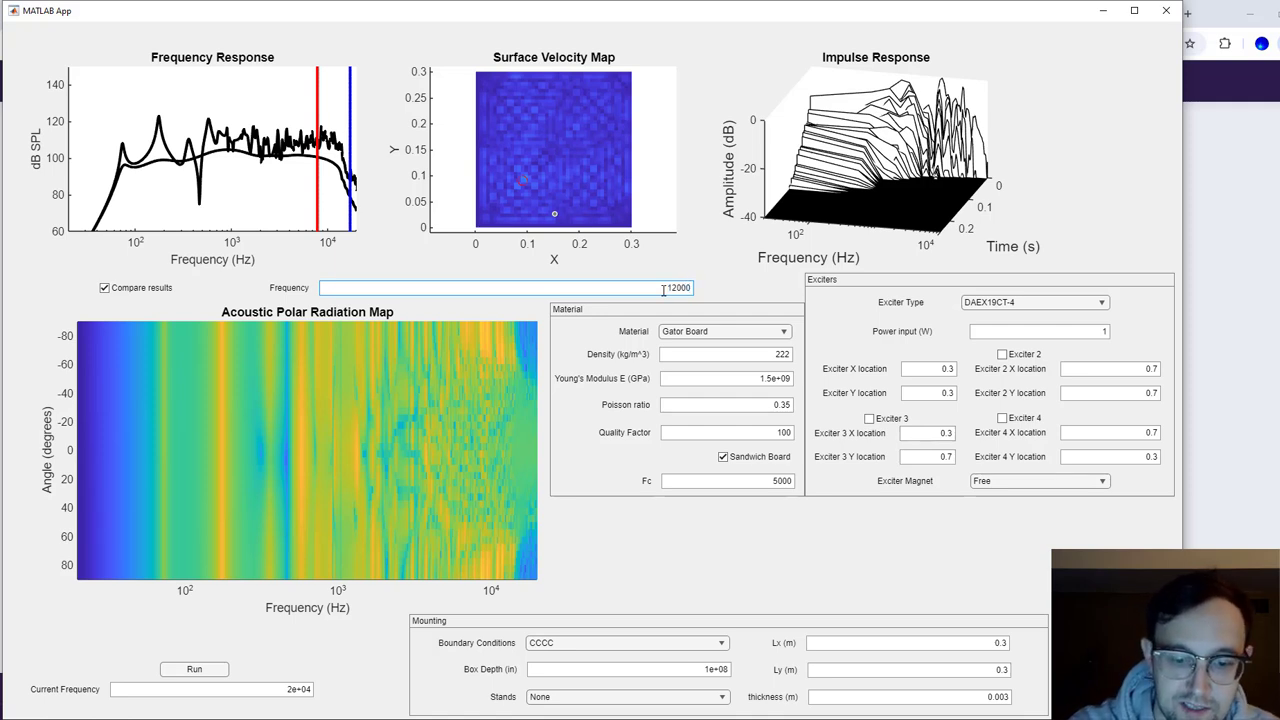
pyautogui.press('Return')
pyautogui.press('BackSpace')
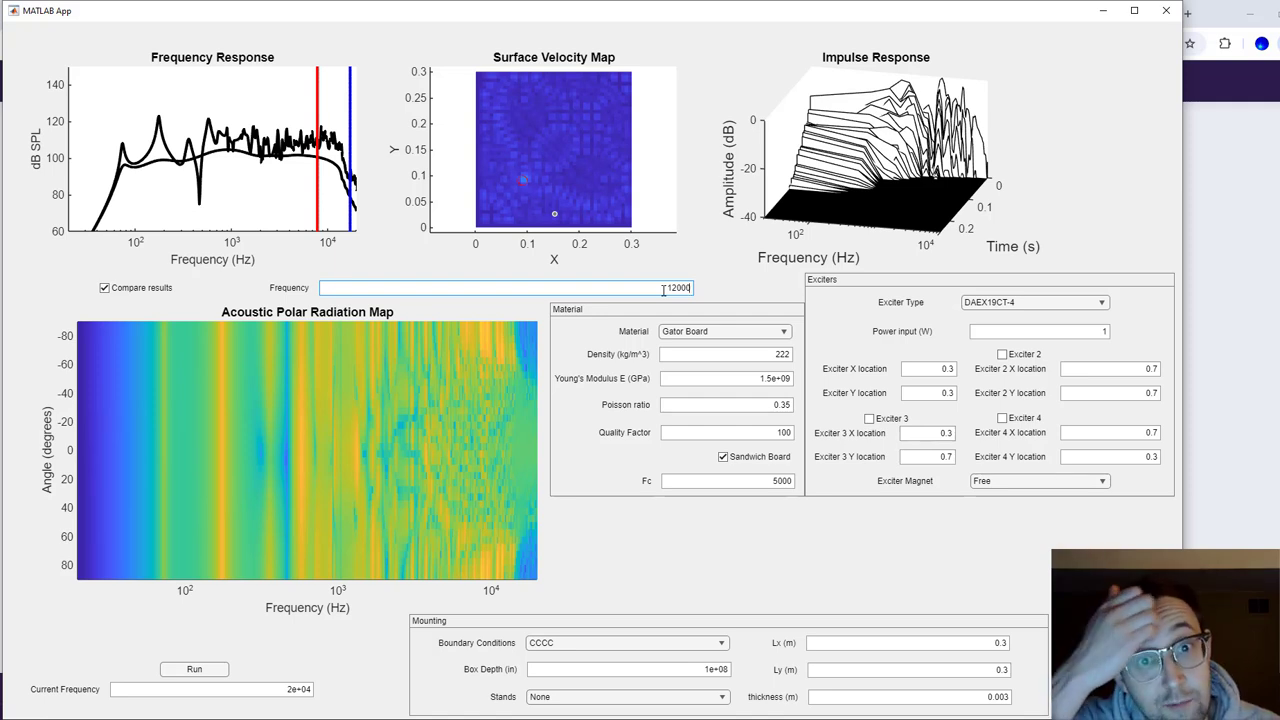
pyautogui.press('BackSpace')
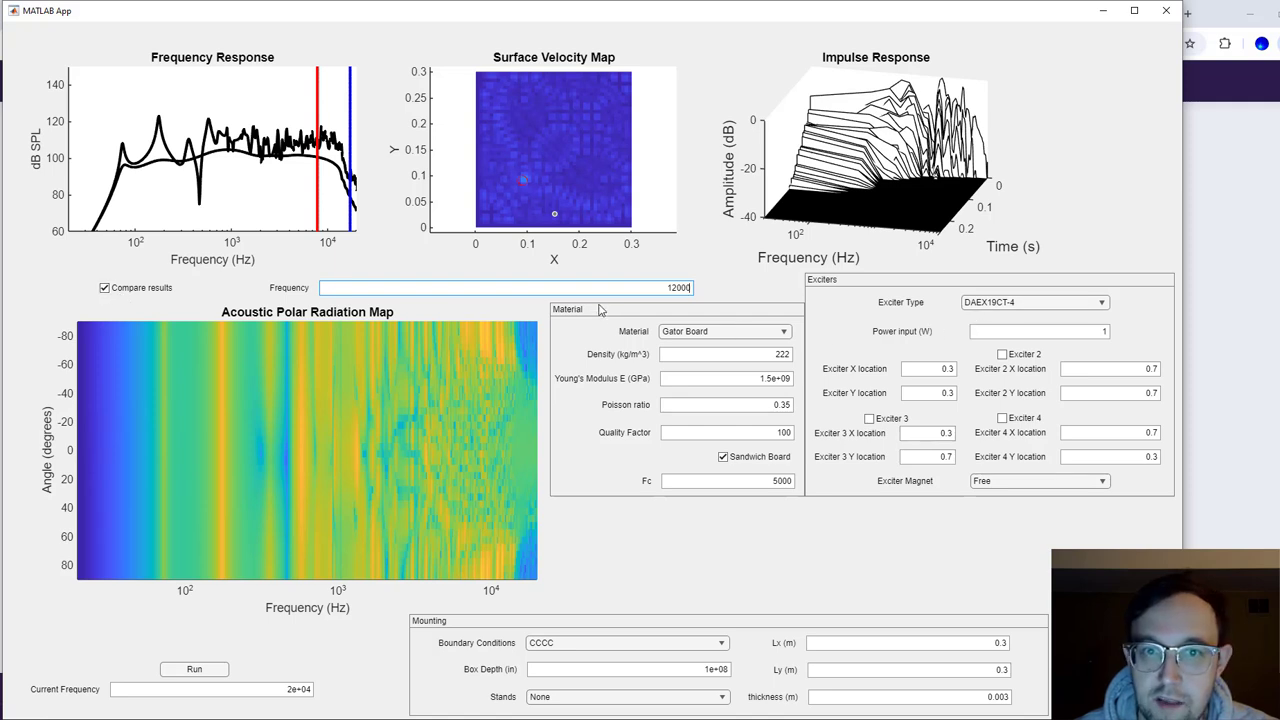
# Change the exciter type to Point Force and run the simulation
pyautogui.click(1000, 302)
pyautogui.click(990, 317)
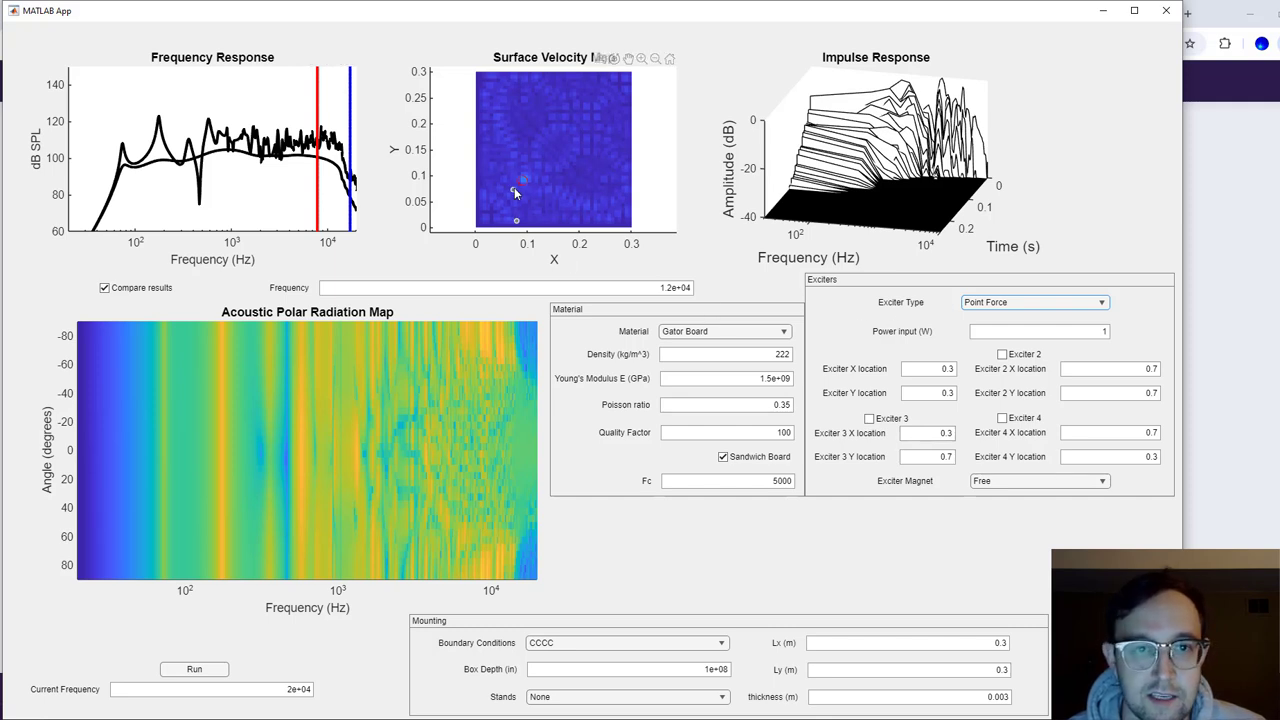
pyautogui.click(208, 667)
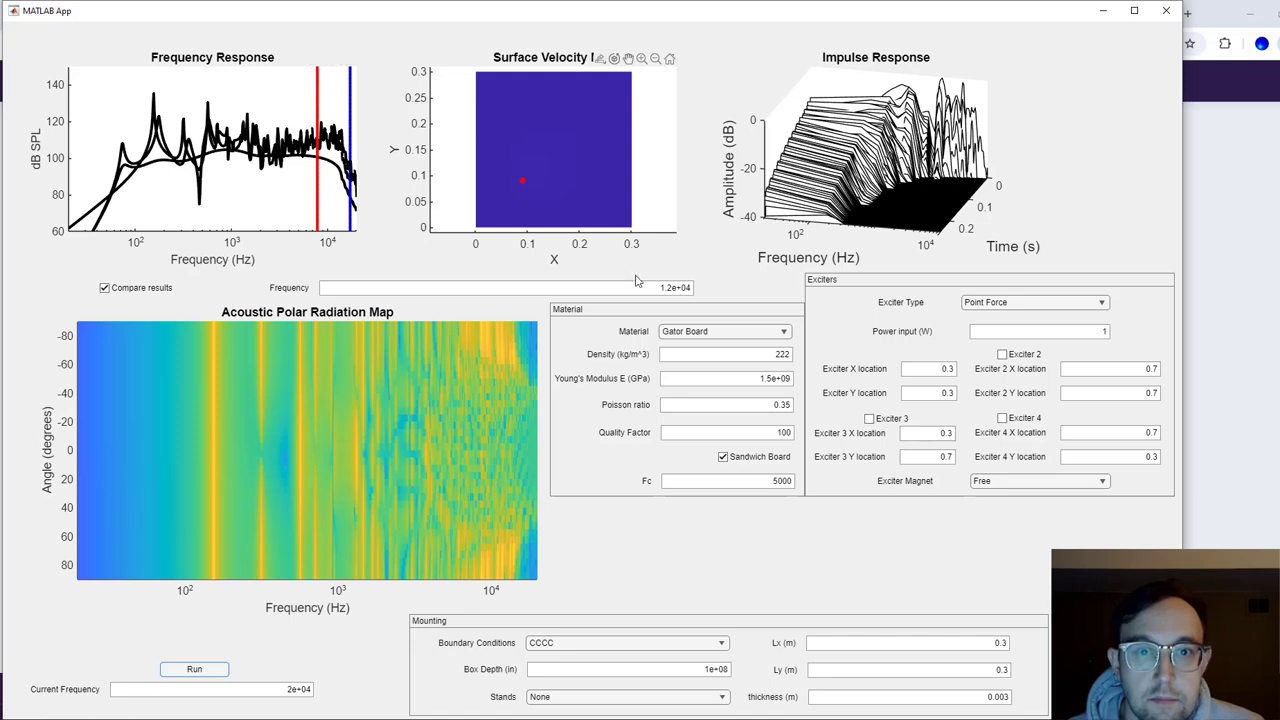
# Display the point-force-driven panel's surface velocity map at 10000 Hz, 9000 Hz and 2000 Hz in turn
pyautogui.click(636, 286)
pyautogui.write('1')
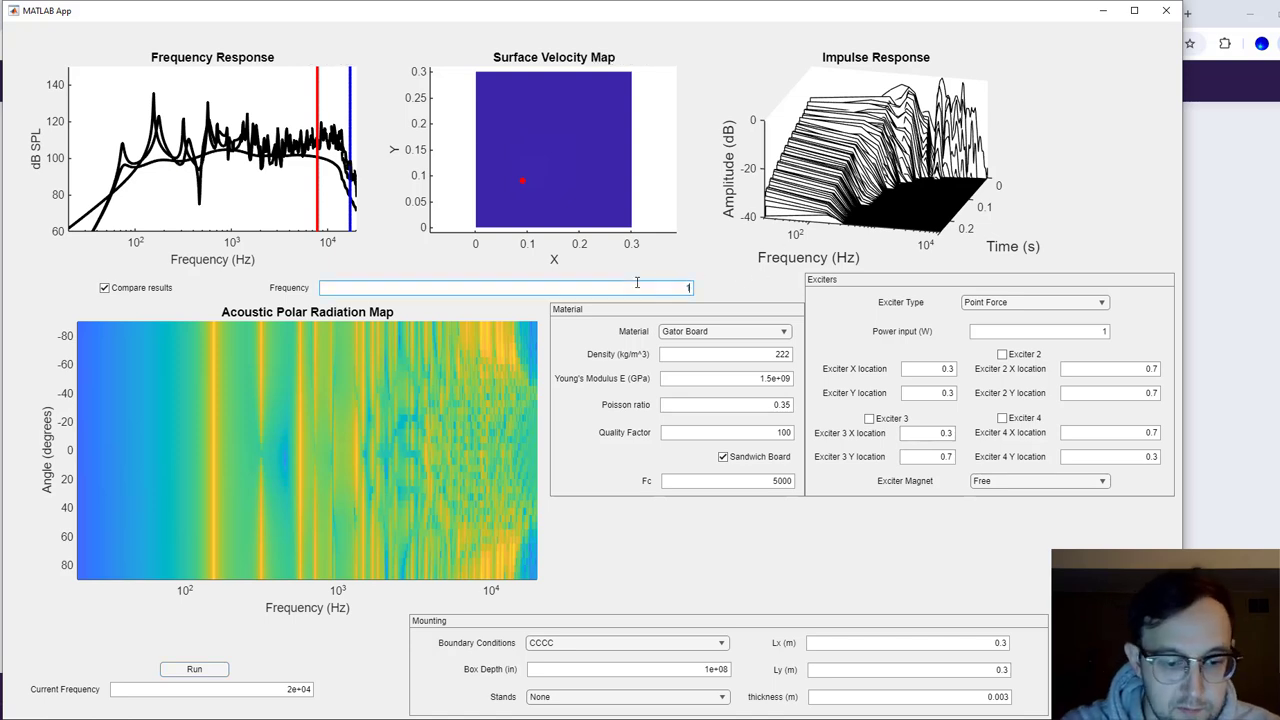
pyautogui.write('0000')
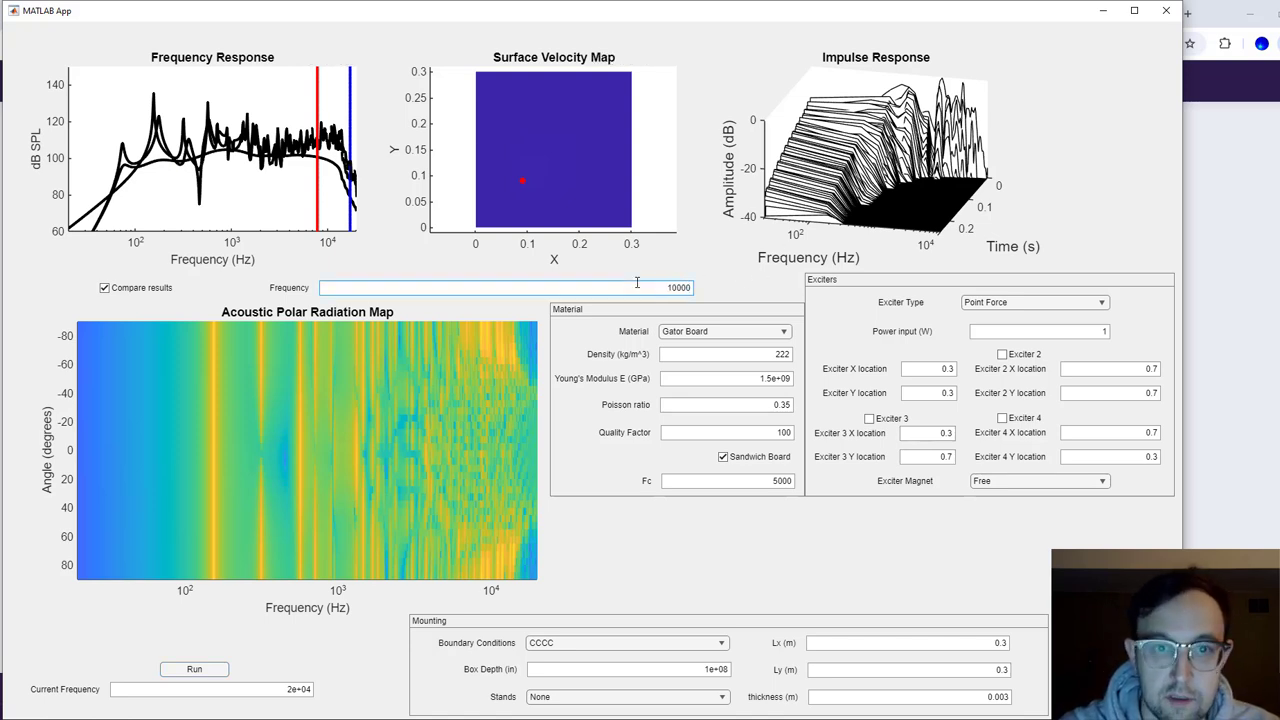
pyautogui.press('Return')
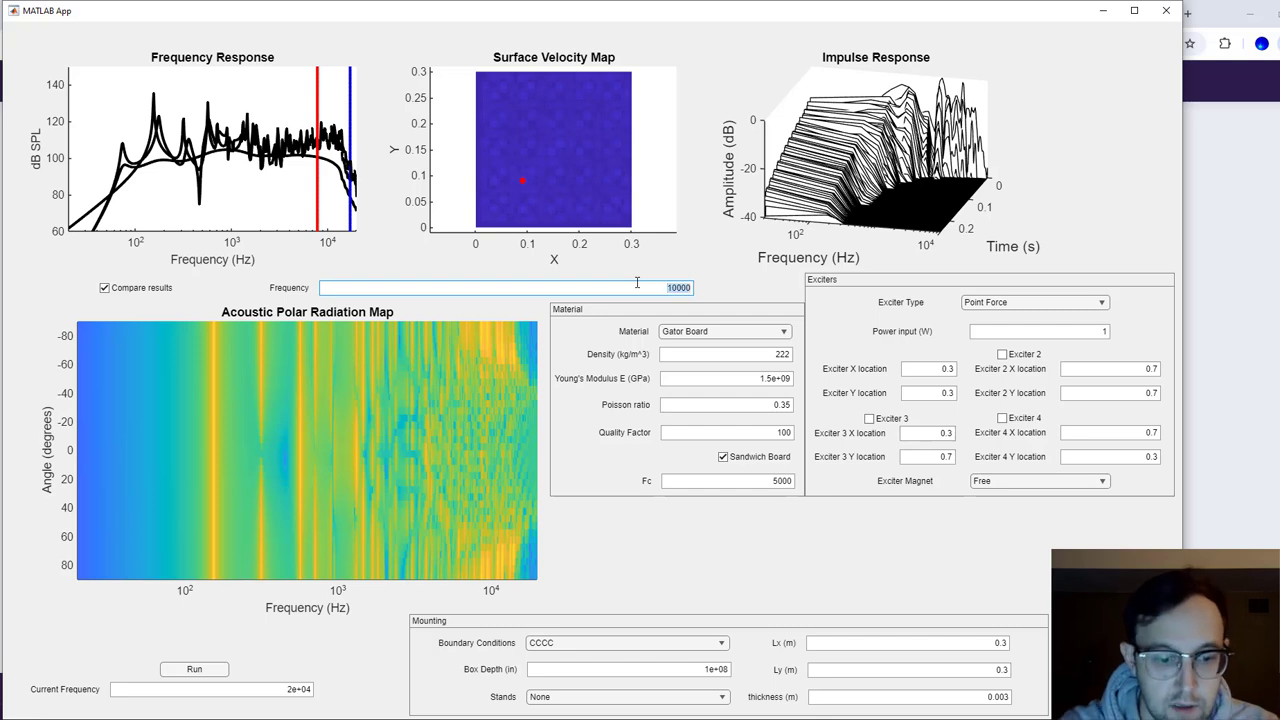
pyautogui.write('9000')
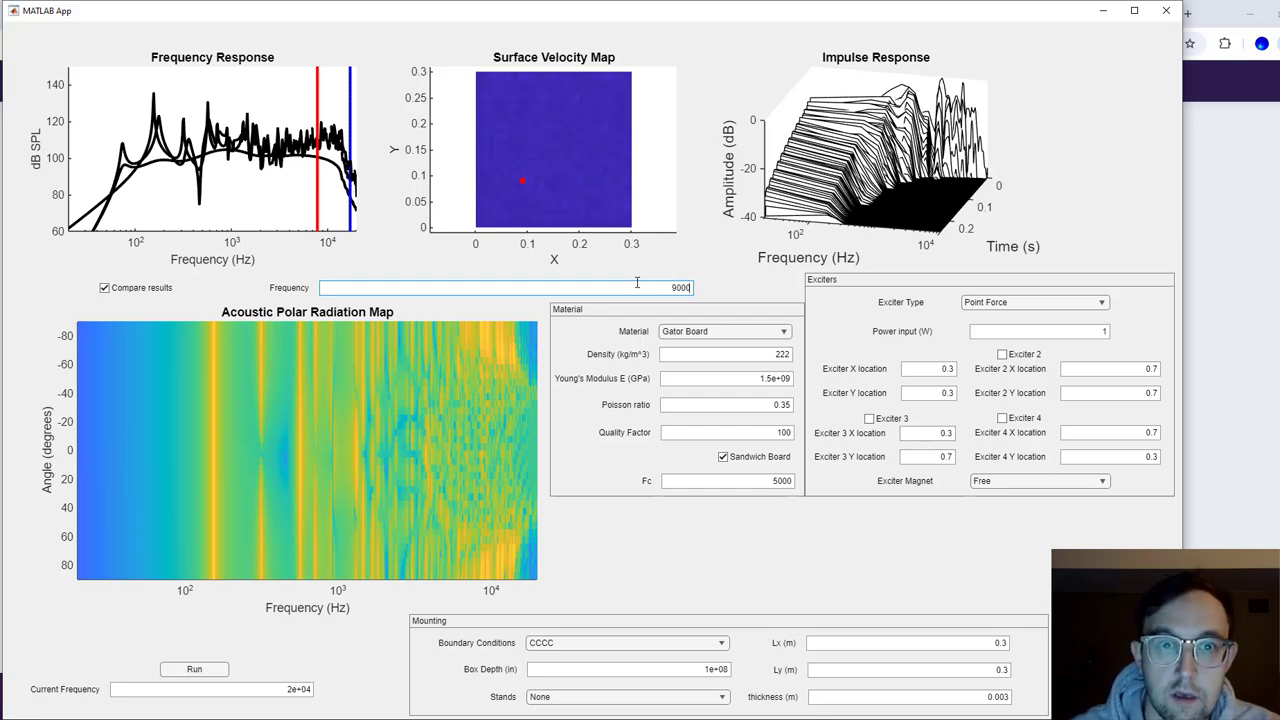
pyautogui.press('Return')
pyautogui.write('2000')
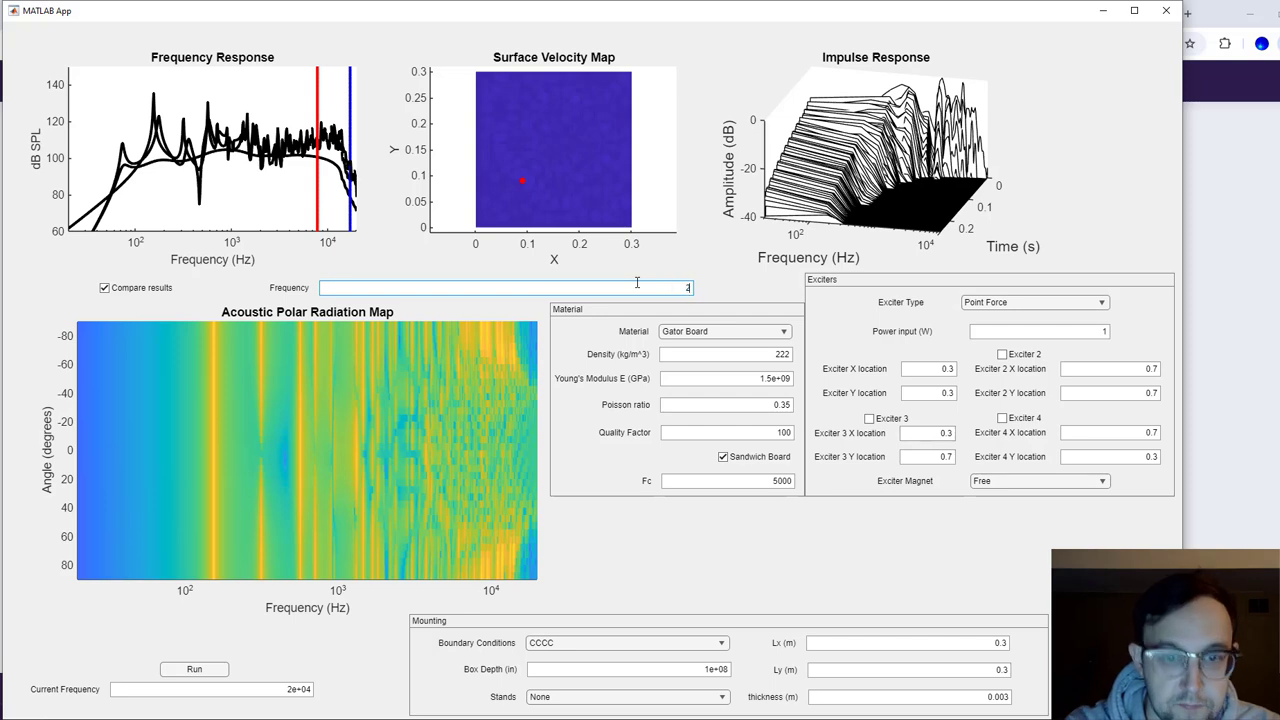